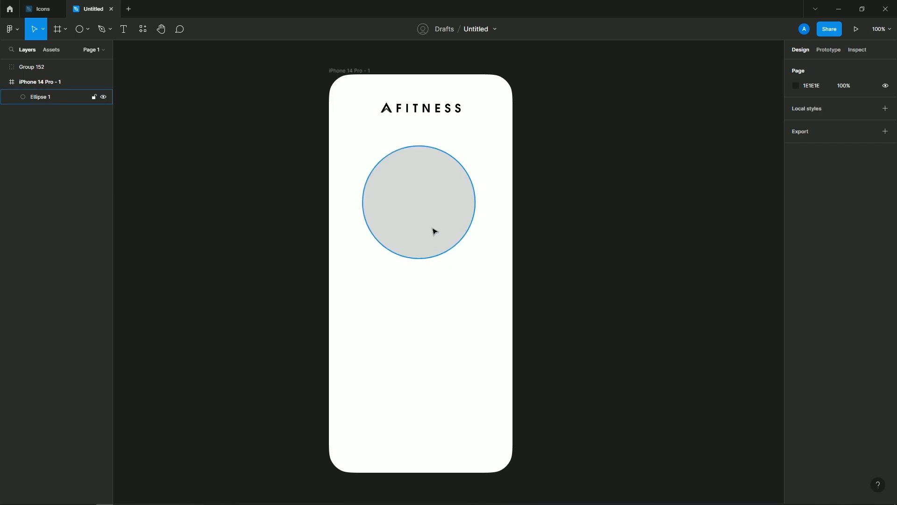
Place a smaller circle centred below the large circle and shrink the large one evenly around its centre.
{"action": "left_click_drag", "start_coordinate": [475, 375], "coordinate": [419, 305]}
{"action": "left_click", "coordinate": [426, 234]}
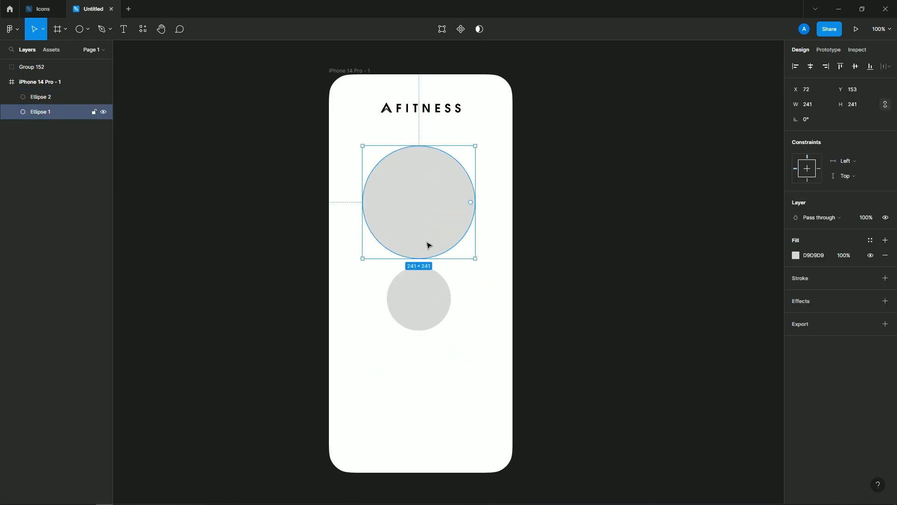
{"action": "left_click_drag", "start_coordinate": [473, 206], "coordinate": [462, 204]}
Enlarge the lower circle to 163 × 163 and duplicate it into two stacked circles along each side of the frame.
{"action": "left_click", "coordinate": [437, 296]}
{"action": "left_click_drag", "start_coordinate": [451, 298], "coordinate": [500, 257]}
{"action": "left_click_drag", "start_coordinate": [483, 202], "coordinate": [491, 294]}
{"action": "left_click_drag", "start_coordinate": [488, 243], "coordinate": [353, 352]}
Enlarge the lower centre circle to 191 px and the upper centre circle to 229 px.
{"action": "left_click", "coordinate": [410, 333]}
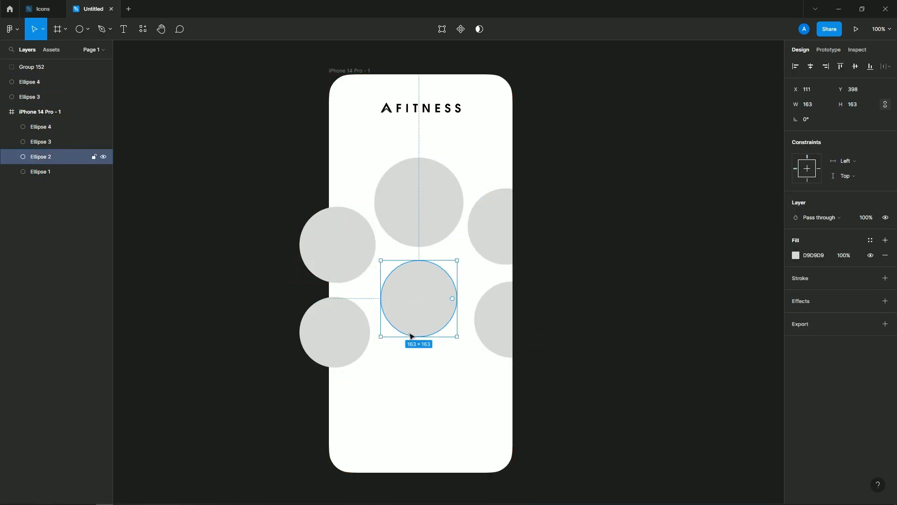
{"action": "left_click_drag", "start_coordinate": [417, 337], "coordinate": [417, 349]}
{"action": "left_click", "coordinate": [431, 228]}
{"action": "left_click_drag", "start_coordinate": [421, 151], "coordinate": [422, 136]}
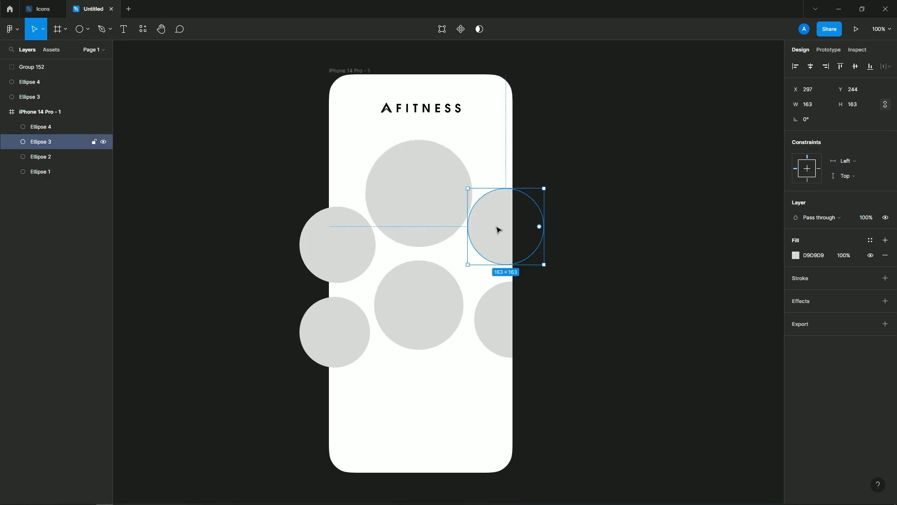
Reposition the side circles and the lower centre circle to tighten the arrangement around the centre.
{"action": "left_click_drag", "start_coordinate": [498, 225], "coordinate": [493, 245]}
{"action": "left_click_drag", "start_coordinate": [343, 248], "coordinate": [332, 233]}
{"action": "left_click_drag", "start_coordinate": [349, 333], "coordinate": [350, 316]}
{"action": "left_click_drag", "start_coordinate": [423, 315], "coordinate": [424, 305]}
{"action": "left_click_drag", "start_coordinate": [327, 323], "coordinate": [321, 323]}
{"action": "left_click_drag", "start_coordinate": [501, 330], "coordinate": [495, 332]}
{"action": "left_click", "coordinate": [503, 249]}
{"action": "left_click_drag", "start_coordinate": [504, 250], "coordinate": [504, 241]}
{"action": "left_click_drag", "start_coordinate": [419, 220], "coordinate": [421, 220]}
Move the two left circles into the frame so its edge crops them, and nudge the lower right circle up.
{"action": "scroll", "coordinate": [551, 225], "scroll_direction": "right", "scroll_amount": 2}
{"action": "left_click", "coordinate": [302, 322]}
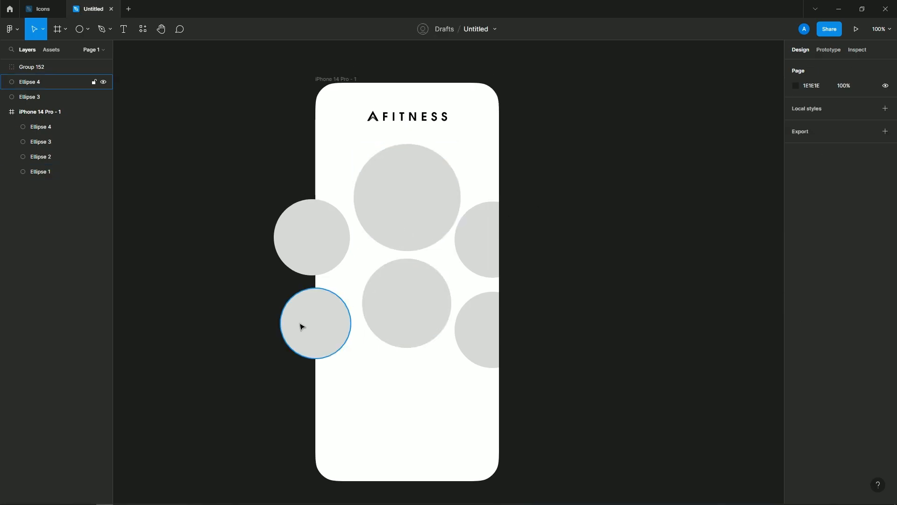
{"action": "left_click_drag", "start_coordinate": [302, 323], "coordinate": [318, 321]}
{"action": "left_click_drag", "start_coordinate": [310, 253], "coordinate": [317, 251]}
{"action": "left_click", "coordinate": [540, 252]}
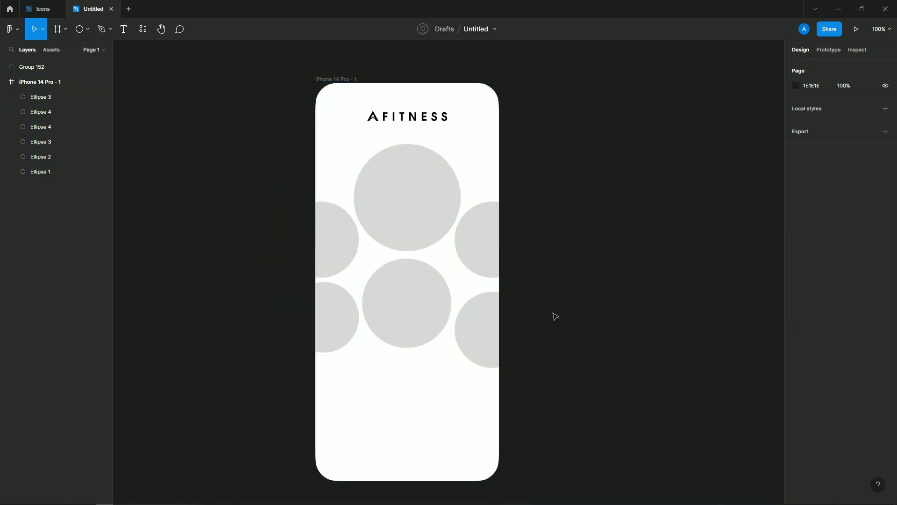
{"action": "left_click_drag", "start_coordinate": [470, 335], "coordinate": [469, 325]}
{"action": "left_click", "coordinate": [551, 331]}
{"action": "scroll", "coordinate": [543, 238], "scroll_direction": "down", "scroll_amount": 2}
{"action": "scroll", "coordinate": [542, 239], "scroll_direction": "left", "scroll_amount": 3}
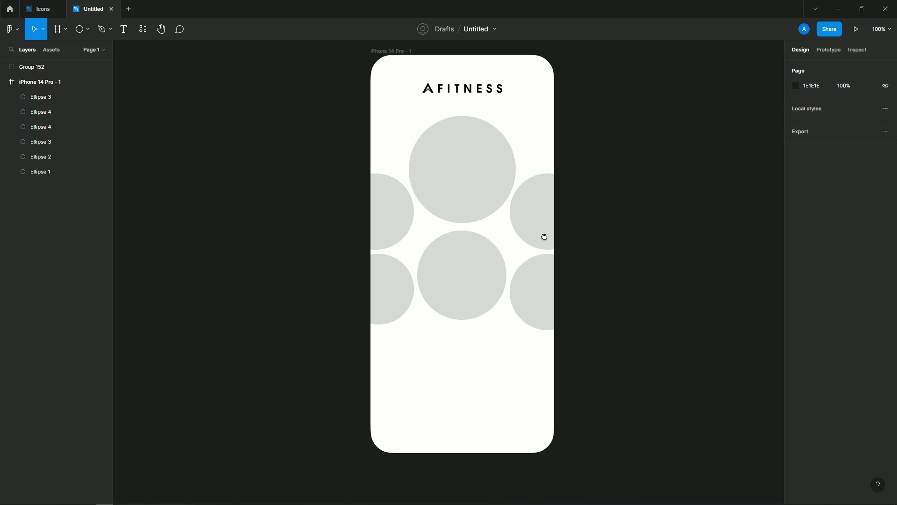
Copy the black-and-white photo of the shirtless man from the Icons file and paste it above the upper centre circle's layer.
{"action": "key", "text": "ctrl+shift+Tab"}
{"action": "scroll", "coordinate": [431, 270], "scroll_direction": "down", "scroll_amount": 5}
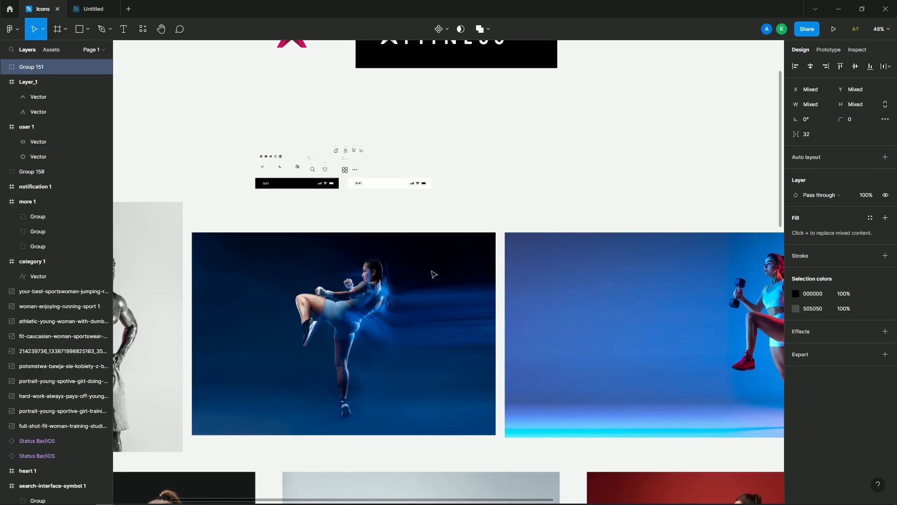
{"action": "scroll", "coordinate": [377, 232], "scroll_direction": "up", "scroll_amount": 2}
{"action": "scroll", "coordinate": [377, 232], "scroll_direction": "down", "scroll_amount": 2}
{"action": "left_click", "coordinate": [251, 224]}
{"action": "key", "text": "ctrl+Tab"}
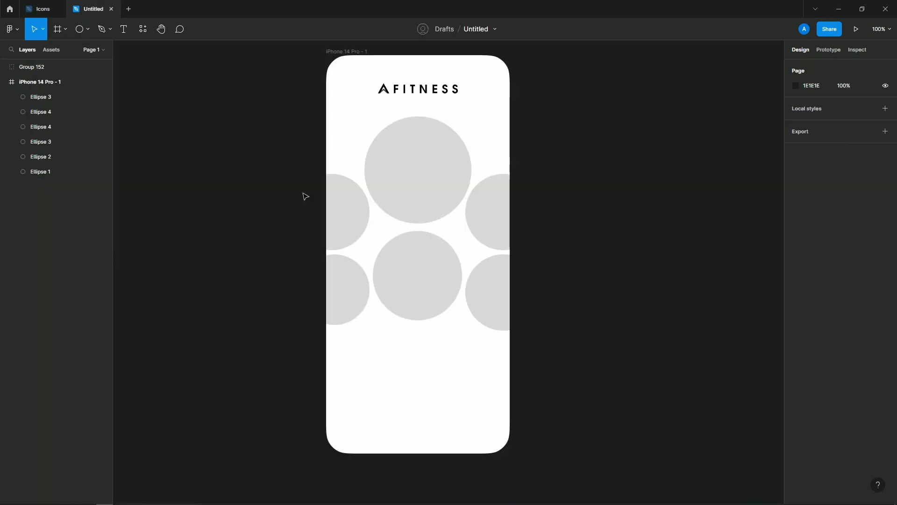
{"action": "left_click", "coordinate": [429, 177]}
{"action": "key", "text": "ctrl+v"}
Scale the man's photo to 184 × 276 over the upper centre circle and mask it with that circle.
{"action": "right_click", "coordinate": [105, 171]}
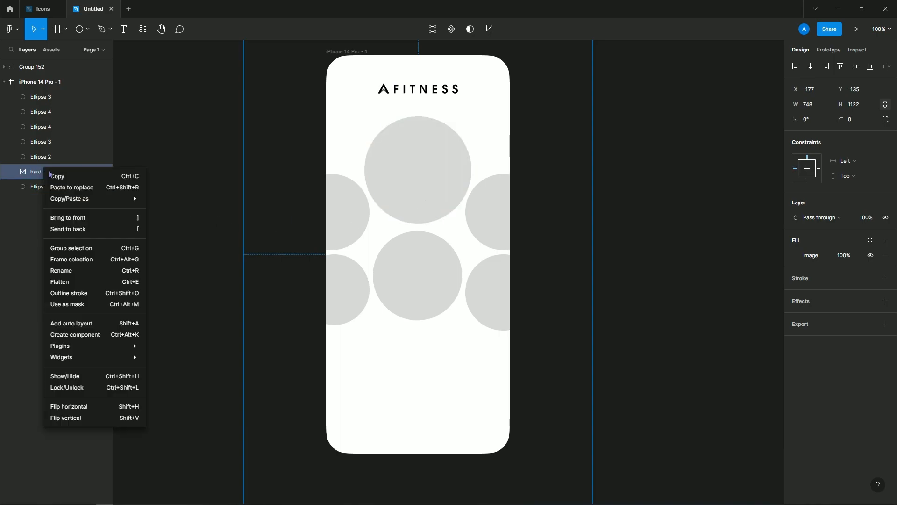
{"action": "left_click", "coordinate": [377, 247]}
{"action": "left_click_drag", "start_coordinate": [594, 275], "coordinate": [330, 275]}
{"action": "left_click_drag", "start_coordinate": [283, 243], "coordinate": [409, 158]}
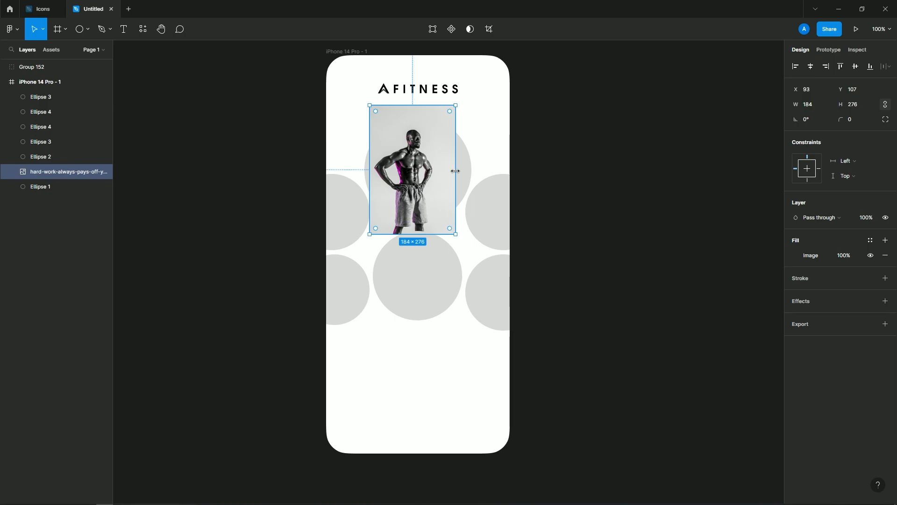
{"action": "left_click", "coordinate": [461, 172], "text": "shift"}
{"action": "right_click", "coordinate": [460, 174]}
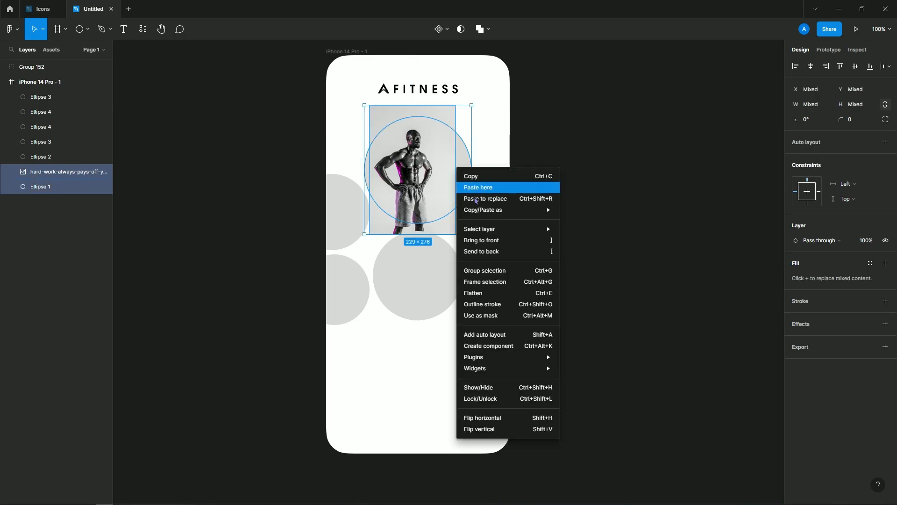
{"action": "left_click", "coordinate": [481, 316]}
Enlarge the masked photo to 284 × 426 and position it so the man's upper body fills the circle.
{"action": "left_click", "coordinate": [442, 165]}
{"action": "double_click", "coordinate": [442, 164]}
{"action": "left_click_drag", "start_coordinate": [456, 170], "coordinate": [480, 169]}
{"action": "left_click_drag", "start_coordinate": [444, 170], "coordinate": [496, 177]}
{"action": "left_click_drag", "start_coordinate": [444, 172], "coordinate": [444, 179]}
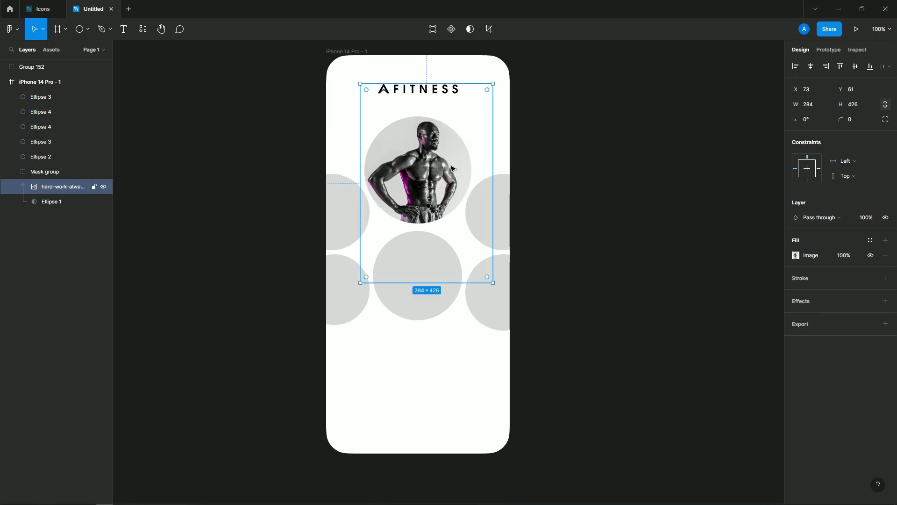
{"action": "left_click", "coordinate": [513, 140]}
Copy the photo of the running woman with striped ribbons from the Icons file into the design for the lower centre circle.
{"action": "scroll", "coordinate": [447, 214], "scroll_direction": "up", "scroll_amount": 3}
{"action": "key", "text": "ctrl+tab"}
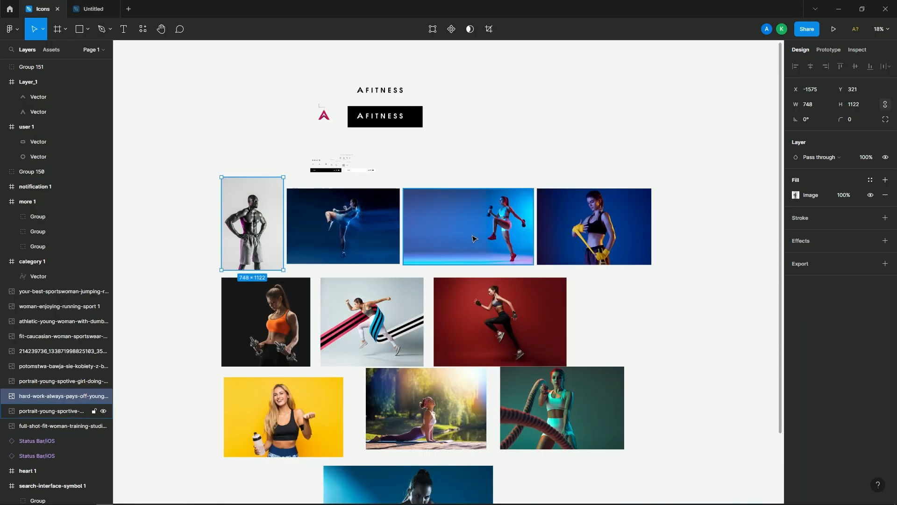
{"action": "left_click", "coordinate": [596, 241]}
{"action": "left_click", "coordinate": [391, 312]}
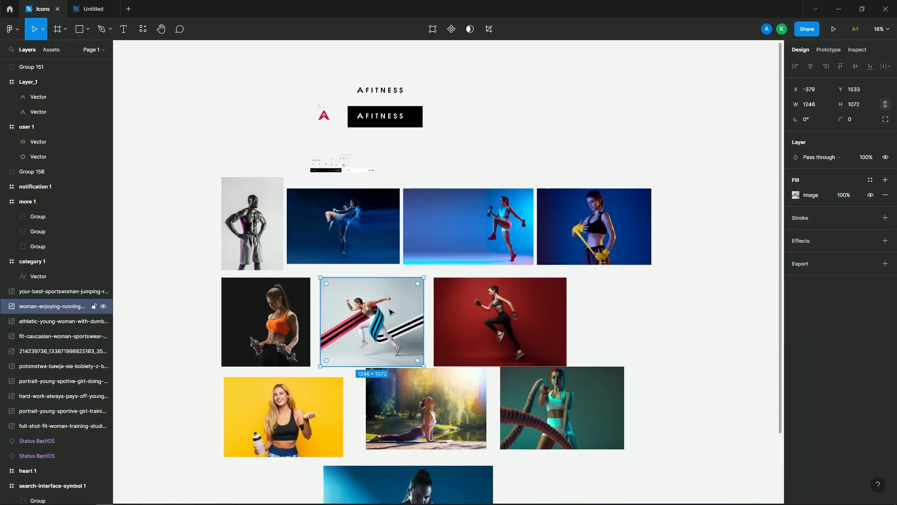
{"action": "left_click", "coordinate": [91, 14]}
{"action": "key", "text": "ctrl+v"}
Shrink the running woman's photo over the lower centre circle and mask it with that circle.
{"action": "left_click_drag", "start_coordinate": [697, 263], "coordinate": [484, 265]}
{"action": "left_click_drag", "start_coordinate": [453, 275], "coordinate": [454, 297]}
{"action": "left_click", "coordinate": [442, 260], "text": "shift"}
{"action": "right_click", "coordinate": [451, 271]}
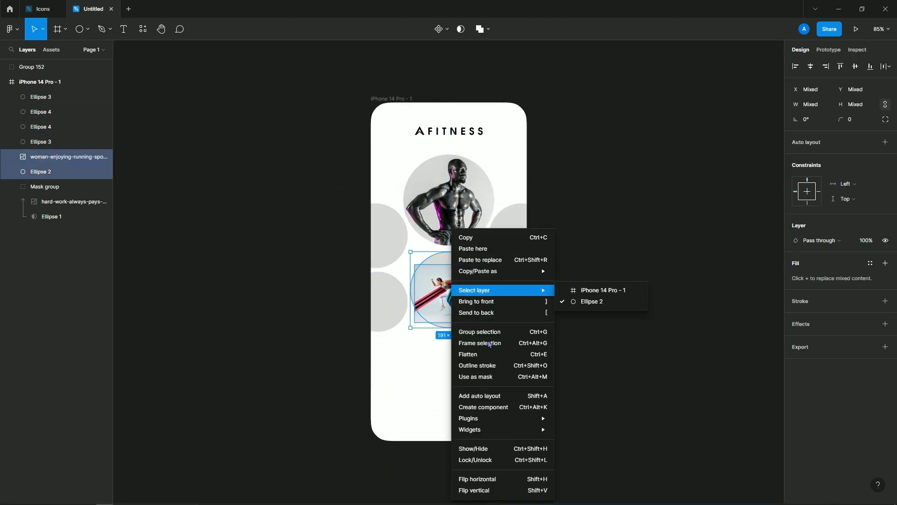
{"action": "left_click", "coordinate": [476, 376]}
Adjust the running woman's photo inside its mask so it fills the lower centre circle.
{"action": "double_click", "coordinate": [457, 255]}
{"action": "left_click_drag", "start_coordinate": [462, 288], "coordinate": [463, 284]}
{"action": "left_click", "coordinate": [548, 306]}
{"action": "scroll", "coordinate": [517, 313], "scroll_direction": "up", "scroll_amount": 2}
{"action": "left_click_drag", "start_coordinate": [529, 294], "coordinate": [498, 294]}
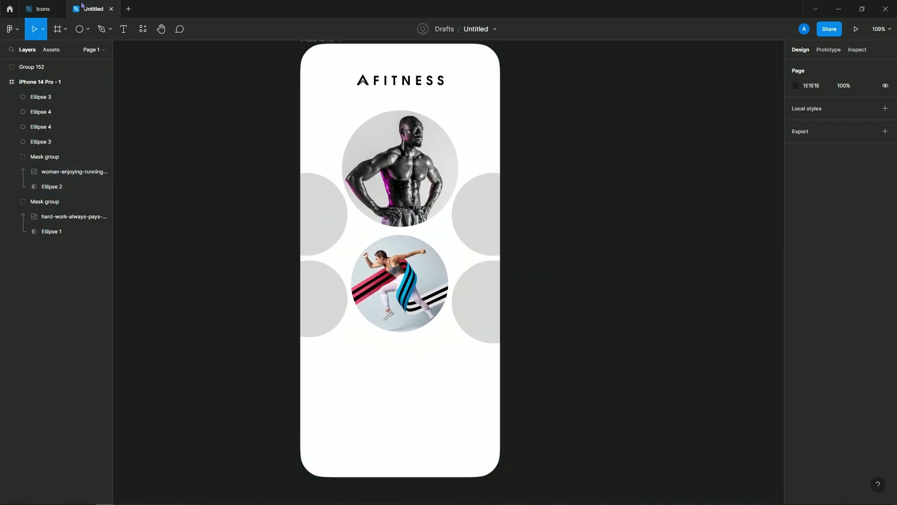
Copy the red-background photo of the jumping woman from the Icons file and paste it onto the upper right circle.
{"action": "left_click", "coordinate": [50, 9]}
{"action": "left_click", "coordinate": [248, 316]}
{"action": "left_click", "coordinate": [472, 311]}
{"action": "key", "text": "ctrl+c"}
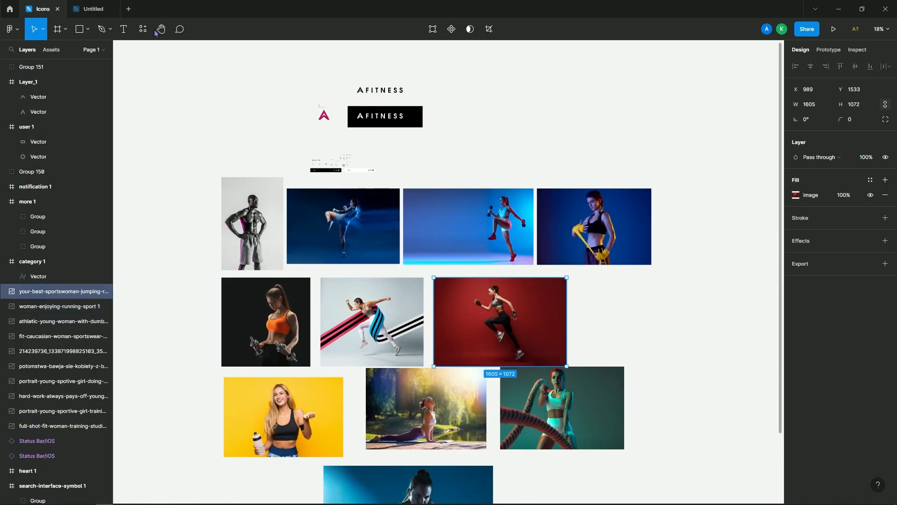
{"action": "left_click", "coordinate": [94, 9]}
{"action": "left_click", "coordinate": [464, 212]}
{"action": "key", "text": "ctrl+v"}
Scale the red-background photo to 277 × 185 over the upper right circle and mask it with that circle.
{"action": "left_click_drag", "start_coordinate": [424, 60], "coordinate": [506, 215]}
{"action": "left_click_drag", "start_coordinate": [511, 191], "coordinate": [540, 263]}
{"action": "right_click", "coordinate": [520, 240]}
{"action": "left_click", "coordinate": [535, 365]}
{"action": "double_click", "coordinate": [529, 255]}
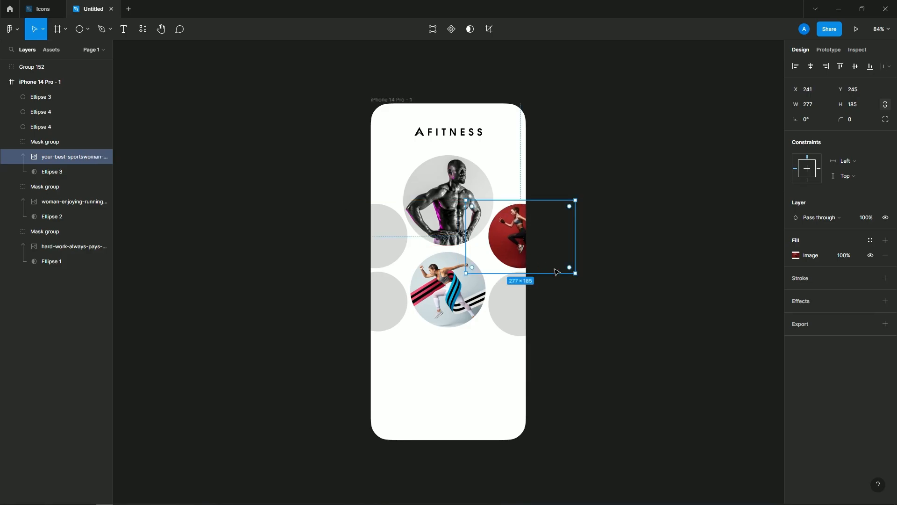
{"action": "left_click", "coordinate": [596, 286]}
{"action": "scroll", "coordinate": [502, 254], "scroll_direction": "up", "scroll_amount": 2}
Copy the yellow-background photo of the smiling woman from the Icons file and paste it onto the upper left circle.
{"action": "left_click", "coordinate": [65, 7]}
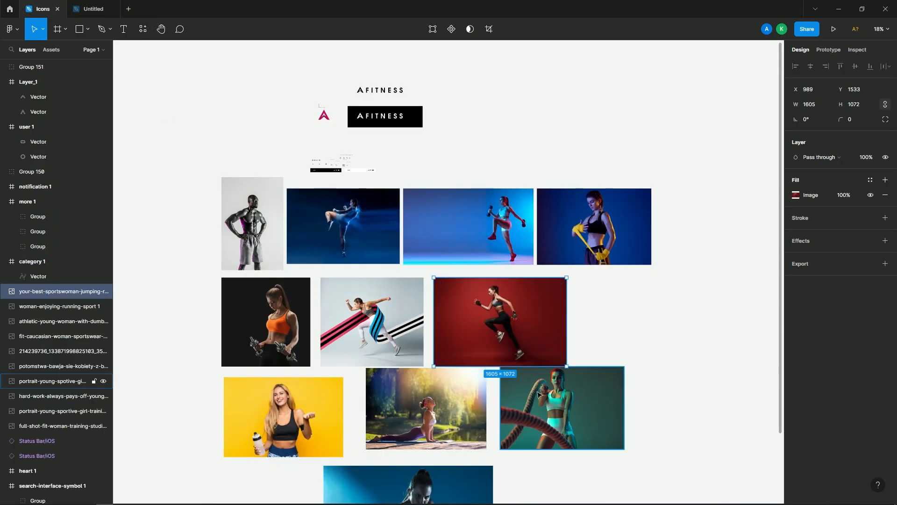
{"action": "left_click", "coordinate": [299, 406]}
{"action": "left_click", "coordinate": [93, 8]}
{"action": "left_click", "coordinate": [359, 232]}
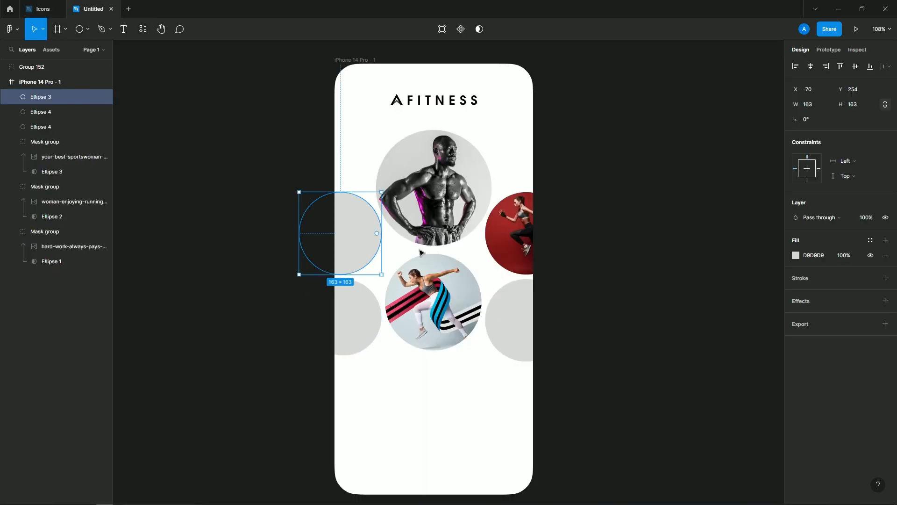
{"action": "key", "text": "ctrl+v"}
Shrink the yellow-background photo over the upper left circle and mask it with that circle.
{"action": "left_click_drag", "start_coordinate": [761, 272], "coordinate": [368, 236]}
{"action": "left_click_drag", "start_coordinate": [367, 179], "coordinate": [390, 364]}
{"action": "right_click", "coordinate": [374, 220]}
{"action": "left_click", "coordinate": [398, 369]}
Enlarge the yellow-background photo inside its mask so it covers the whole upper left circle.
{"action": "left_click", "coordinate": [298, 330]}
{"action": "double_click", "coordinate": [388, 235]}
{"action": "scroll", "coordinate": [382, 376], "scroll_direction": "up", "scroll_amount": 5}
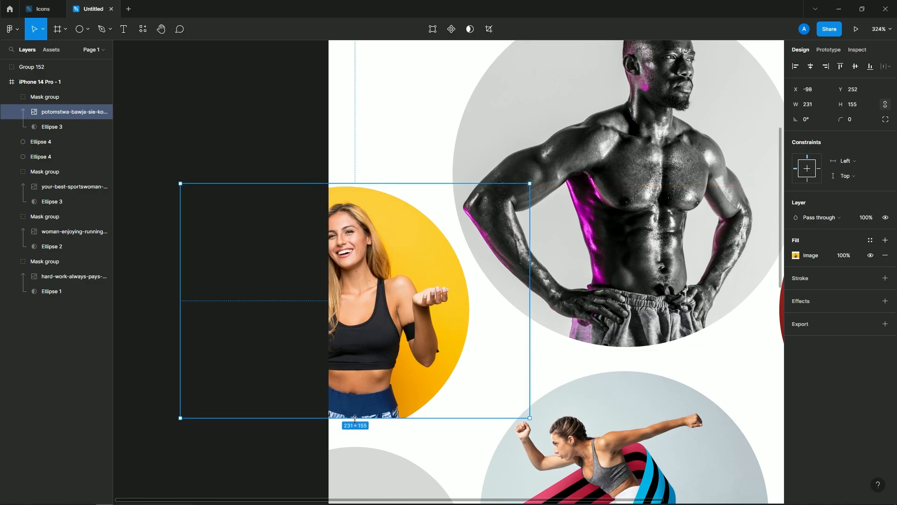
{"action": "left_click_drag", "start_coordinate": [354, 420], "coordinate": [355, 446]}
{"action": "left_click", "coordinate": [218, 144]}
{"action": "key", "text": "shift+1"}
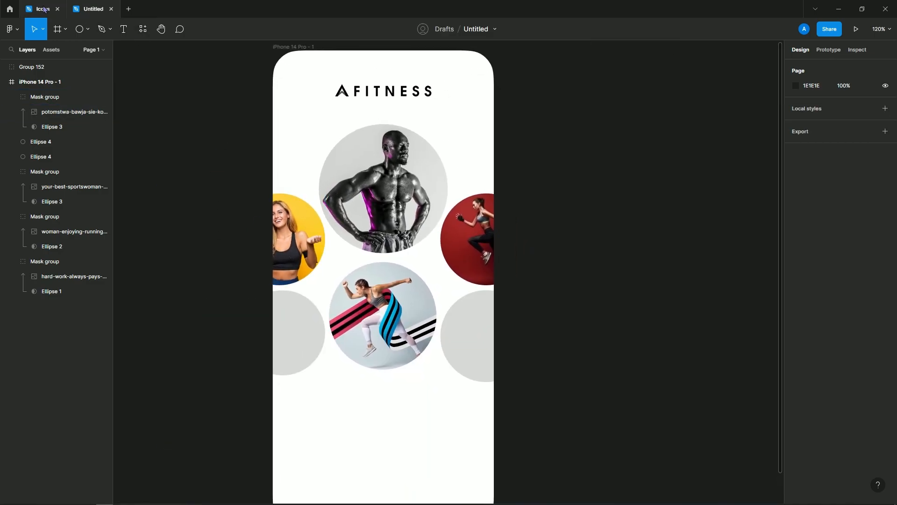
Copy the blue-background photo of the woman lifting a dumbbell from the Icons file and paste it onto the lower left circle.
{"action": "left_click", "coordinate": [47, 8]}
{"action": "key", "text": "Tab"}
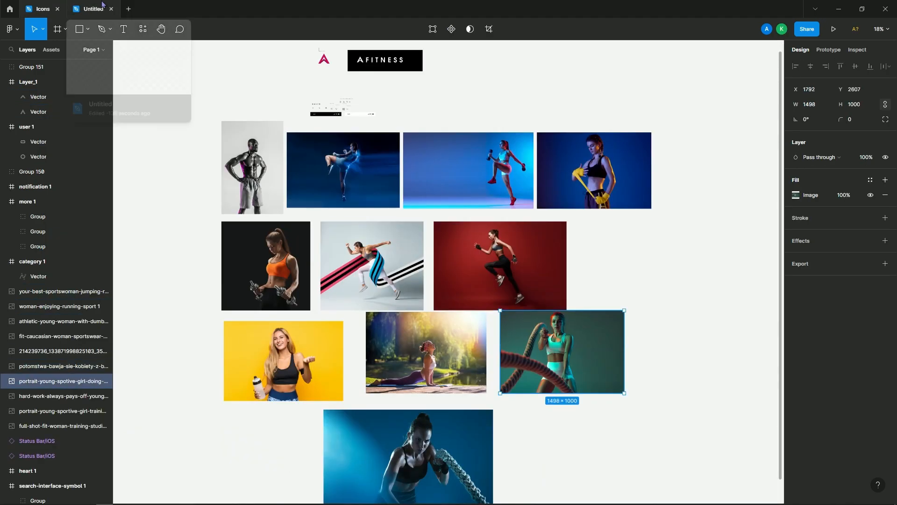
{"action": "left_click", "coordinate": [440, 173]}
{"action": "key", "text": "ctrl+c"}
{"action": "left_click", "coordinate": [90, 9]}
{"action": "left_click", "coordinate": [316, 335]}
{"action": "key", "text": "ctrl+v"}
Shrink the dumbbell photo over the lower left circle and mask it with that circle.
{"action": "left_click_drag", "start_coordinate": [441, 86], "coordinate": [456, 386]}
{"action": "left_click_drag", "start_coordinate": [459, 426], "coordinate": [355, 321]}
{"action": "left_click_drag", "start_coordinate": [400, 373], "coordinate": [383, 312]}
{"action": "right_click", "coordinate": [379, 316]}
{"action": "left_click", "coordinate": [406, 377]}
Resize the masked dumbbell photo to 366.34 × 214 and position the woman inside the lower left circle.
{"action": "double_click", "coordinate": [377, 327]}
{"action": "scroll", "coordinate": [416, 334], "scroll_direction": "up", "scroll_amount": 1}
{"action": "left_click_drag", "start_coordinate": [406, 360], "coordinate": [385, 373]}
{"action": "left_click_drag", "start_coordinate": [379, 411], "coordinate": [390, 424]}
{"action": "left_click_drag", "start_coordinate": [391, 377], "coordinate": [388, 377]}
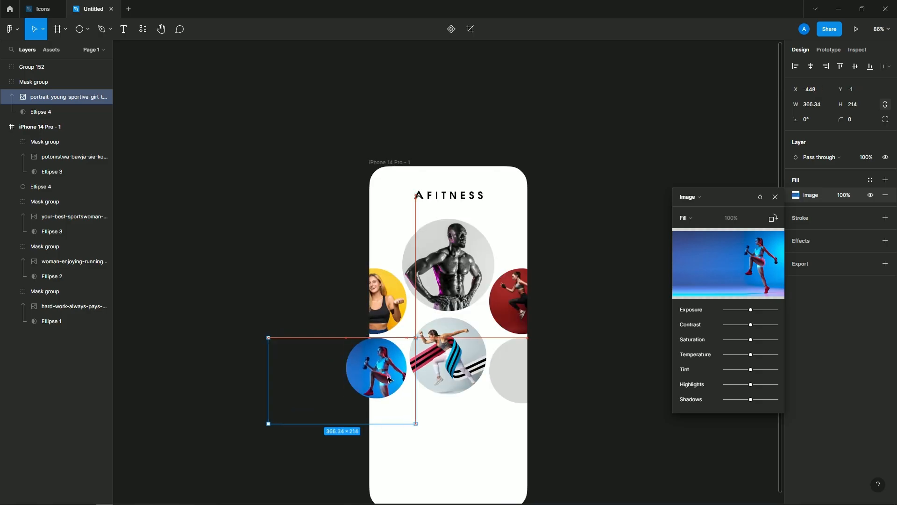
{"action": "left_click", "coordinate": [419, 413]}
Move the dumbbell photo's mask group into the iPhone 14 Pro - 1 frame.
{"action": "left_click", "coordinate": [44, 81]}
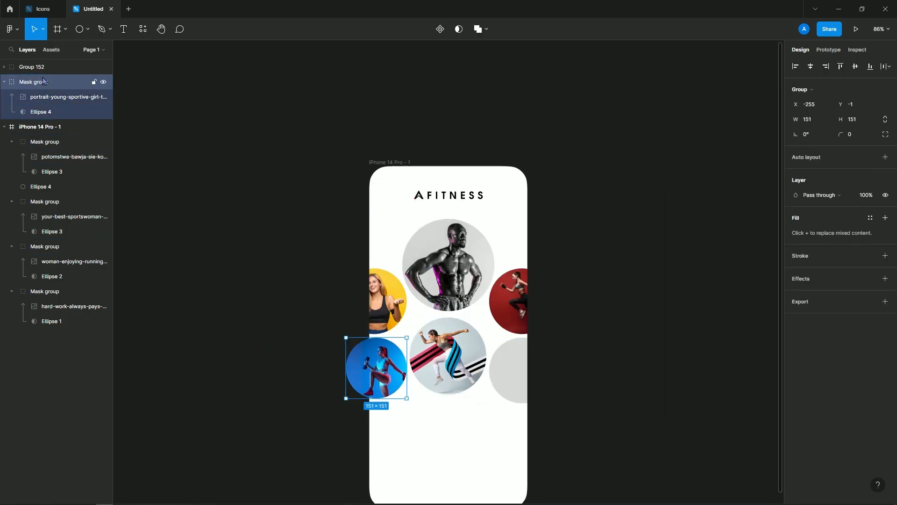
{"action": "left_click_drag", "start_coordinate": [55, 143], "coordinate": [56, 140]}
{"action": "left_click", "coordinate": [329, 292]}
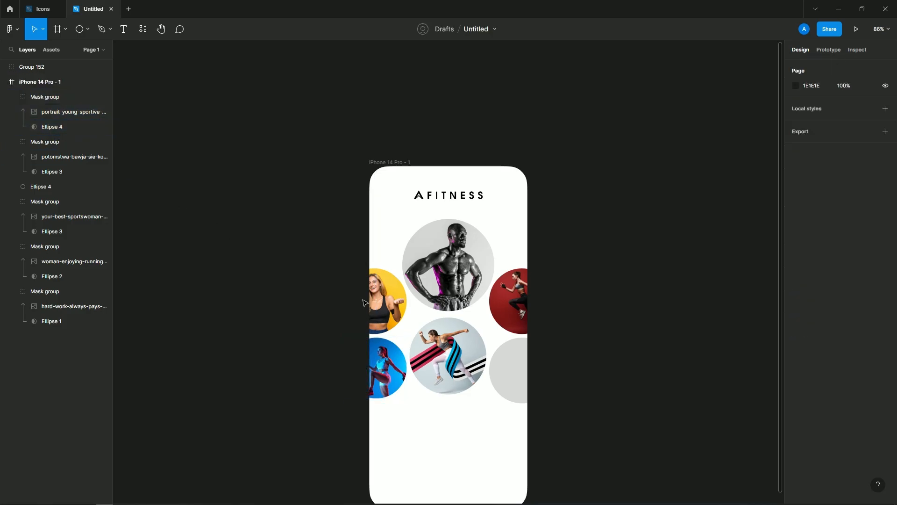
Copy the blue photo of the woman with the battle rope from the Icons file and paste it onto the lower right circle.
{"action": "scroll", "coordinate": [571, 333], "scroll_direction": "down", "scroll_amount": 3}
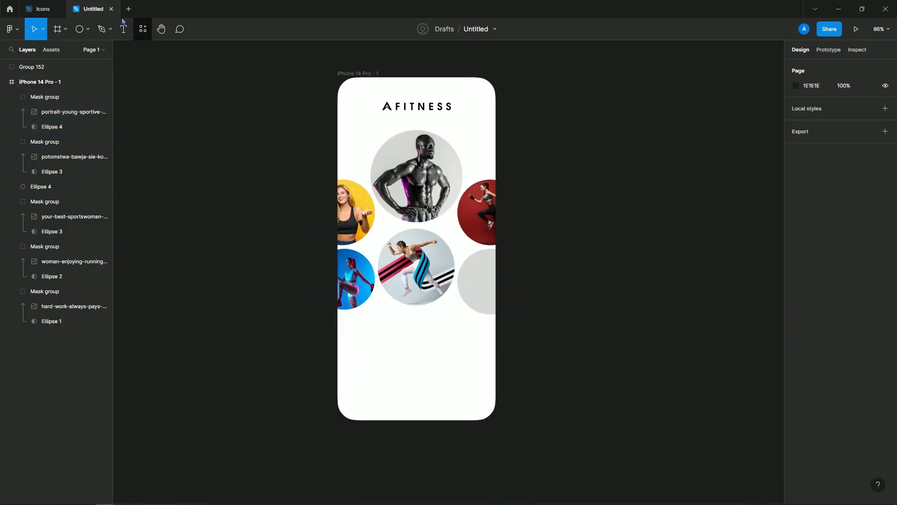
{"action": "left_click", "coordinate": [41, 9]}
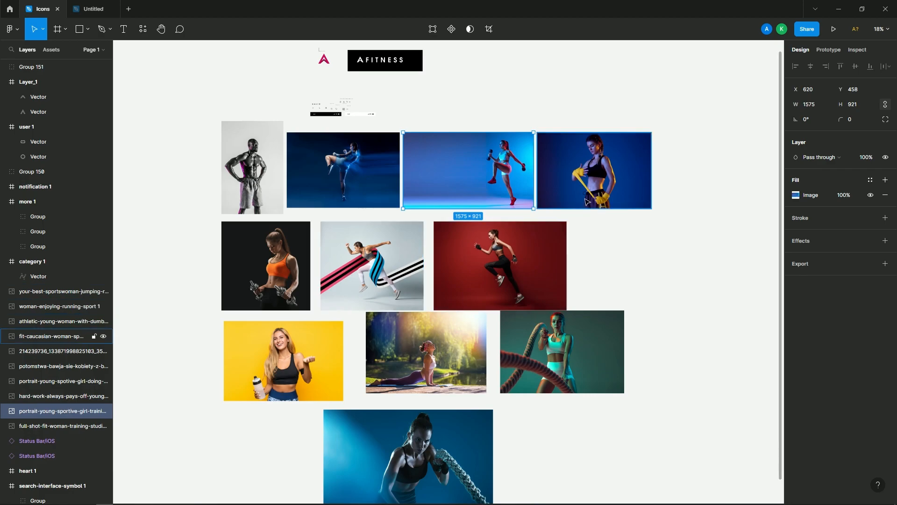
{"action": "left_click_drag", "start_coordinate": [451, 317], "coordinate": [455, 273]}
{"action": "left_click", "coordinate": [431, 397]}
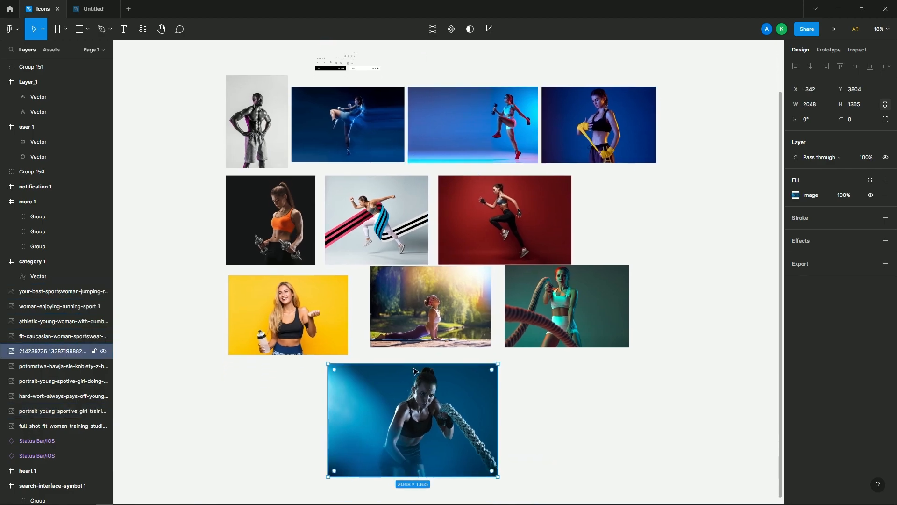
{"action": "left_click", "coordinate": [94, 9]}
{"action": "left_click", "coordinate": [486, 281]}
{"action": "key", "text": "ctrl+v"}
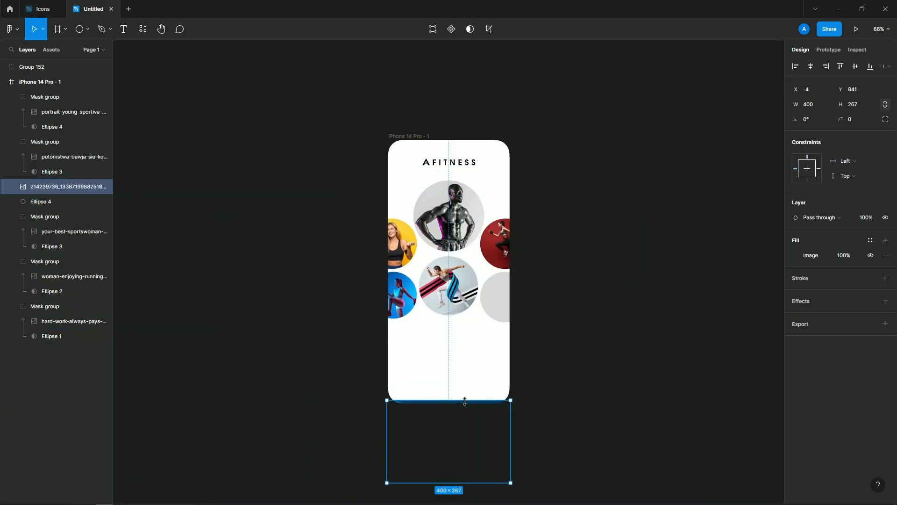
Shrink the battle rope photo over the lower right circle and mask it with that circle.
{"action": "left_click_drag", "start_coordinate": [492, 335], "coordinate": [492, 323]}
{"action": "left_click_drag", "start_coordinate": [426, 385], "coordinate": [464, 321]}
{"action": "right_click", "coordinate": [497, 307]}
{"action": "left_click", "coordinate": [535, 377]}
{"action": "left_click", "coordinate": [507, 354]}
Move the logo layer Group 152 into the iPhone 14 Pro - 1 frame.
{"action": "left_click_drag", "start_coordinate": [54, 69], "coordinate": [57, 86]}
{"action": "left_click", "coordinate": [224, 196]}
{"action": "scroll", "coordinate": [492, 380], "scroll_direction": "up", "scroll_amount": 1}
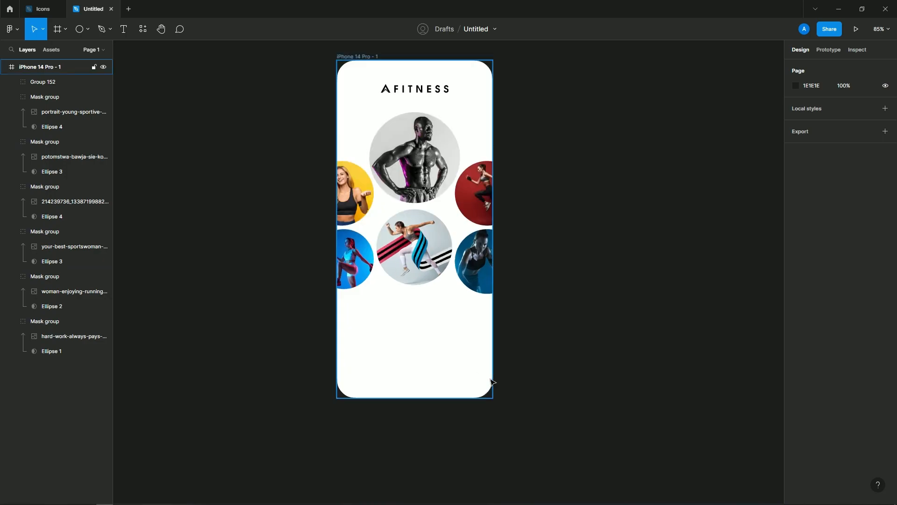
{"action": "left_click_drag", "start_coordinate": [492, 381], "coordinate": [491, 399]}
Take the heading "Let's Move!" from the Notepad notes and add it as text below the circles in the Figma design.
{"action": "left_click", "coordinate": [124, 499]}
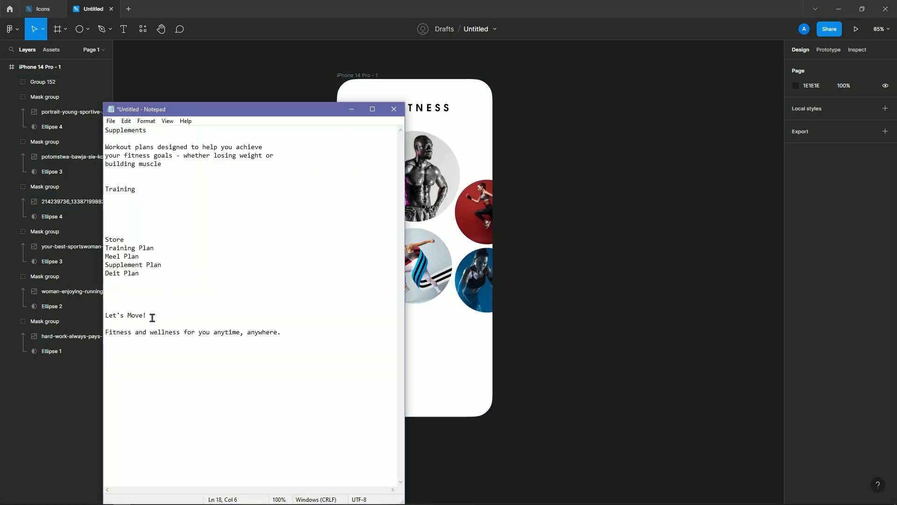
{"action": "left_click", "coordinate": [527, 387]}
{"action": "type", "text": "Let's Move!"}
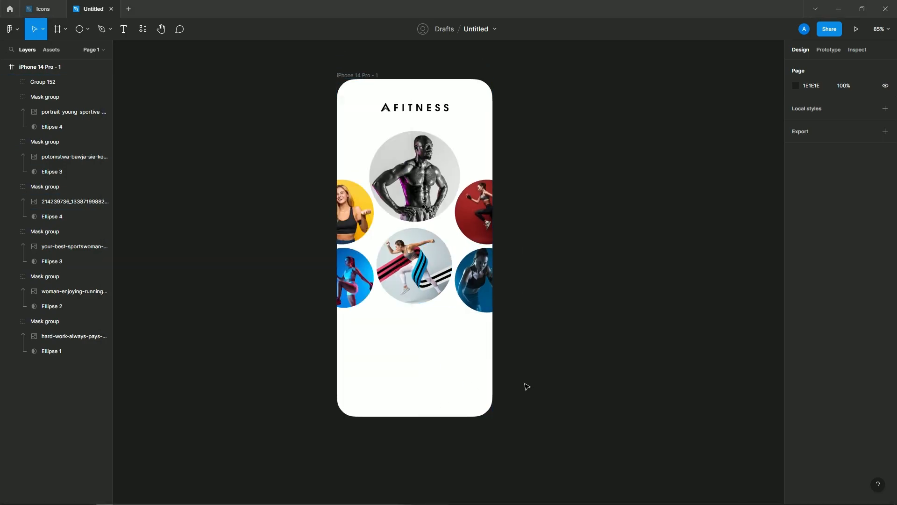
Increase the font size of the "Let's Move!" heading to 26.
{"action": "key", "text": "ctrl+shift+period"}
{"action": "key", "text": "ctrl+shift+period"}
{"action": "key", "text": "ctrl+shift+period"}
{"action": "key", "text": "ctrl+shift+period"}
{"action": "key", "text": "ctrl+shift+period"}
{"action": "key", "text": "ctrl+shift+period"}
{"action": "key", "text": "ctrl+shift+period"}
{"action": "key", "text": "ctrl+shift+period"}
{"action": "key", "text": "ctrl+shift+period"}
{"action": "key", "text": "ctrl+shift+period"}
{"action": "key", "text": "ctrl+shift+period"}
{"action": "key", "text": "ctrl+shift+period"}
{"action": "key", "text": "ctrl+shift+period"}
{"action": "key", "text": "ctrl+shift+period"}
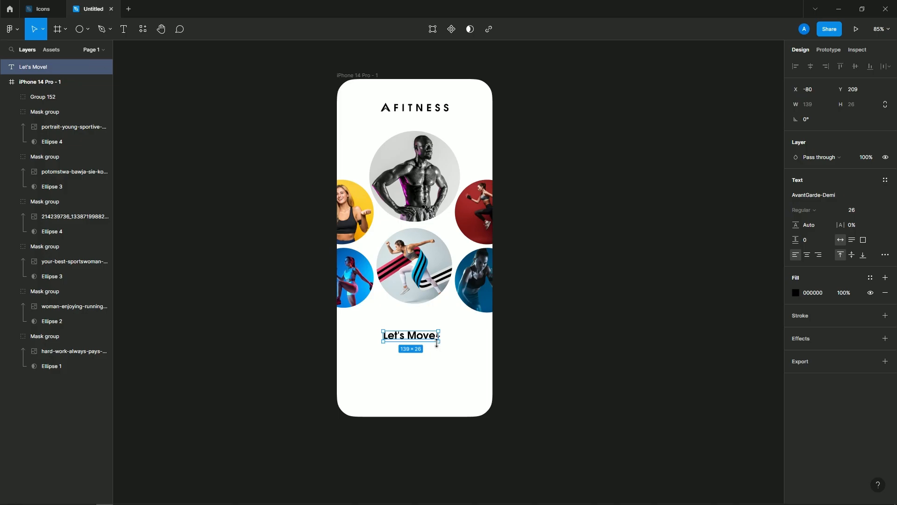
Increase the font size of the "Let's Move!" heading to 36.
{"action": "double_click", "coordinate": [465, 341]}
{"action": "key", "text": "ctrl+shift+period"}
{"action": "key", "text": "ctrl+shift+period"}
{"action": "key", "text": "ctrl+shift+period"}
{"action": "key", "text": "ctrl+shift+period"}
{"action": "key", "text": "ctrl+shift+period"}
{"action": "key", "text": "ctrl+shift+period"}
Remove the exclamation mark from the heading and reposition the text centrally below the circular photos.
{"action": "scroll", "coordinate": [446, 361], "scroll_direction": "up", "scroll_amount": 4}
{"action": "double_click", "coordinate": [467, 333]}
{"action": "left_click", "coordinate": [468, 334]}
{"action": "key", "text": "BackSpace"}
{"action": "left_click", "coordinate": [561, 336]}
{"action": "left_click_drag", "start_coordinate": [563, 336], "coordinate": [565, 329]}
{"action": "left_click", "coordinate": [604, 347]}
Copy the tagline "Fitness and wellness for you anytime, anywhere." from the Notepad notes and paste it below the heading in Figma.
{"action": "left_click", "coordinate": [122, 497]}
{"action": "left_click", "coordinate": [159, 332]}
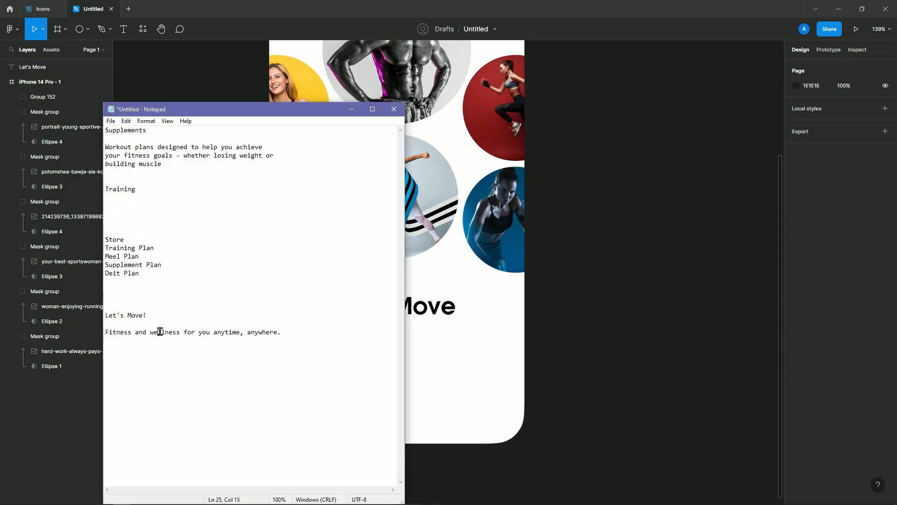
{"action": "key", "text": "ctrl+c"}
{"action": "key", "text": "alt+Tab"}
{"action": "left_click", "coordinate": [371, 365]}
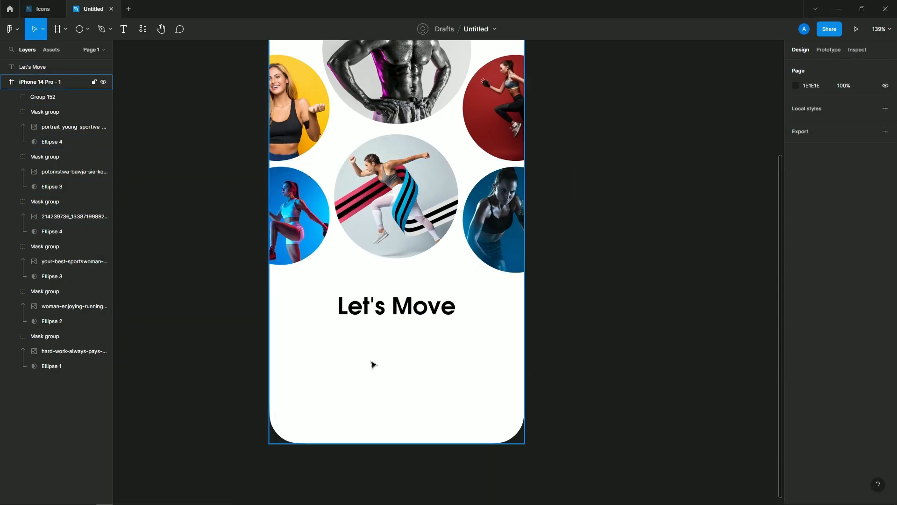
{"action": "key", "text": "ctrl+v"}
Reduce the tagline's font size to 20.
{"action": "key", "text": "ctrl+shift+comma"}
{"action": "key", "text": "ctrl+shift+comma"}
{"action": "key", "text": "ctrl+shift+comma"}
{"action": "key", "text": "ctrl+shift+comma"}
{"action": "key", "text": "ctrl+shift+comma"}
{"action": "key", "text": "ctrl+shift+comma"}
{"action": "key", "text": "ctrl+shift+comma"}
{"action": "key", "text": "ctrl+shift+comma"}
{"action": "key", "text": "ctrl+shift+comma"}
{"action": "key", "text": "ctrl+shift+comma"}
{"action": "key", "text": "ctrl+shift+comma"}
{"action": "key", "text": "ctrl+shift+comma"}
{"action": "key", "text": "ctrl+shift+comma"}
{"action": "key", "text": "ctrl+shift+comma"}
{"action": "key", "text": "ctrl+shift+comma"}
{"action": "key", "text": "ctrl+shift+comma"}
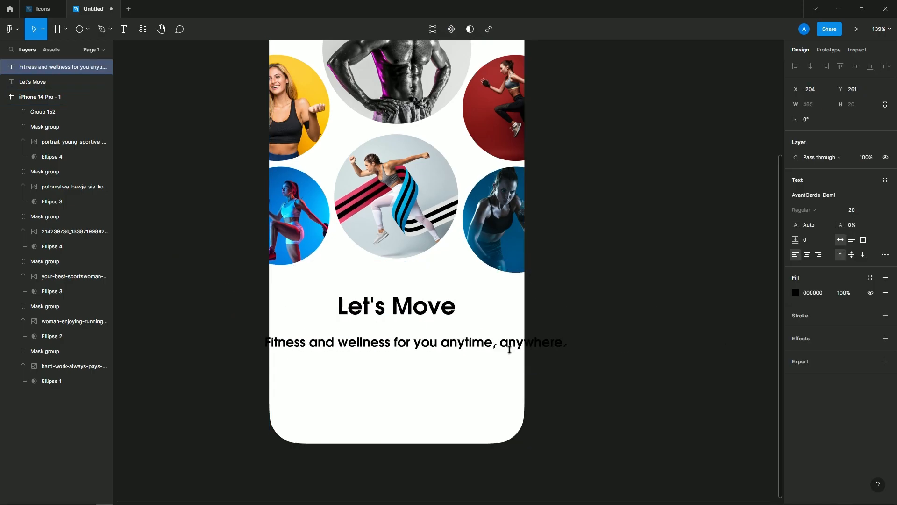
Break the tagline into two lines after "Fitness and wellness for".
{"action": "double_click", "coordinate": [404, 348]}
{"action": "left_click", "coordinate": [412, 343]}
{"action": "key", "text": "Return"}
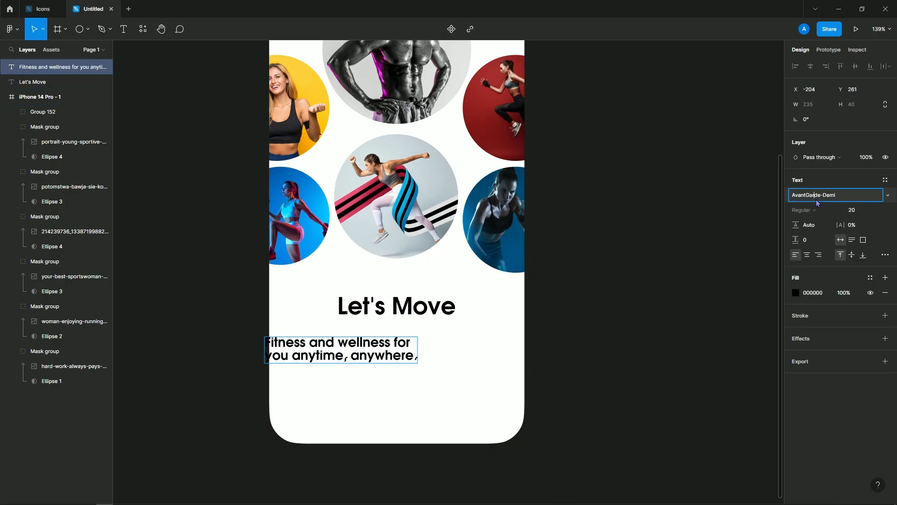
{"action": "key", "text": "Escape"}
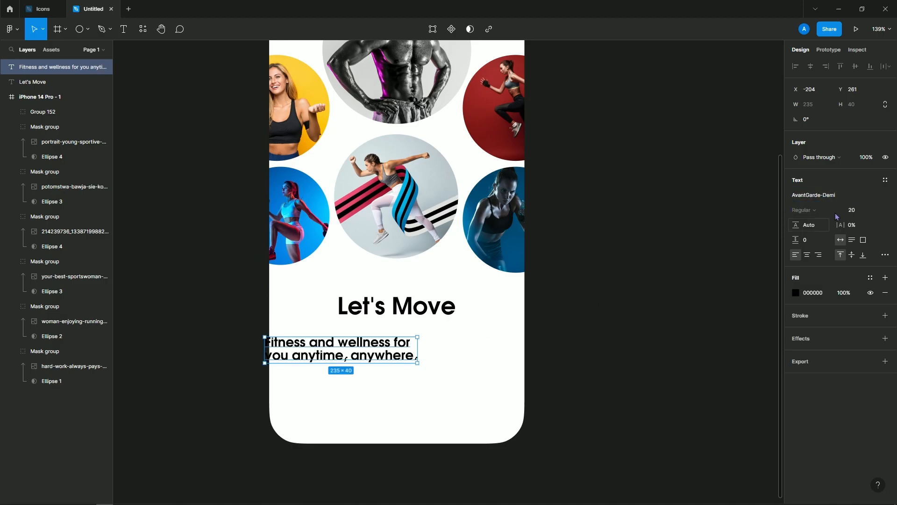
Change the tagline's font to Montserrat and move it centrally beneath the "Let's Move" heading.
{"action": "left_click", "coordinate": [837, 198]}
{"action": "type", "text": "Montserrat"}
{"action": "key", "text": "Return"}
{"action": "left_click_drag", "start_coordinate": [398, 337], "coordinate": [451, 339]}
Try the Light font weight on the tagline and undo it.
{"action": "left_click", "coordinate": [810, 211]}
{"action": "left_click", "coordinate": [809, 199]}
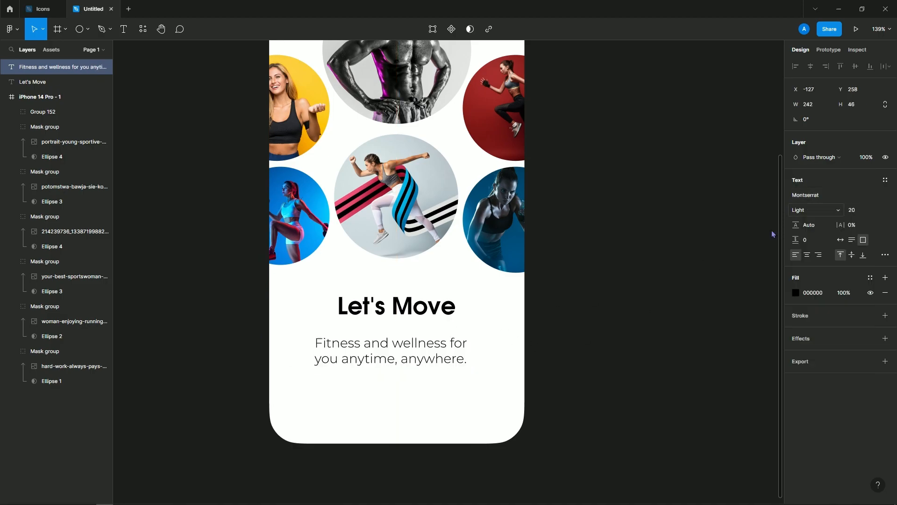
{"action": "key", "text": "ctrl+z"}
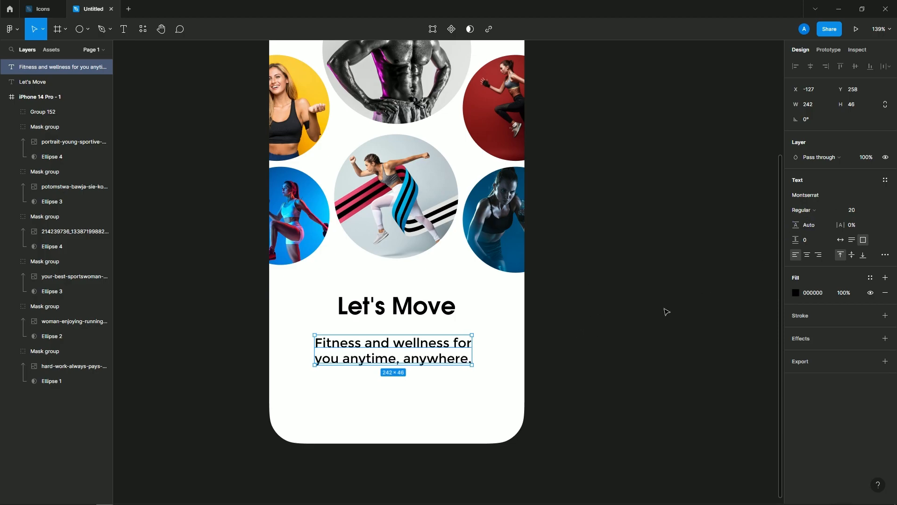
{"action": "left_click", "coordinate": [589, 333]}
Enlarge the "Let's Move" heading to font size 41 and align it with the tagline on their horizontal centres.
{"action": "scroll", "coordinate": [532, 237], "scroll_direction": "down", "scroll_amount": 4}
{"action": "left_click_drag", "start_coordinate": [532, 236], "coordinate": [473, 250]}
{"action": "left_click", "coordinate": [415, 320]}
{"action": "left_click", "coordinate": [417, 291]}
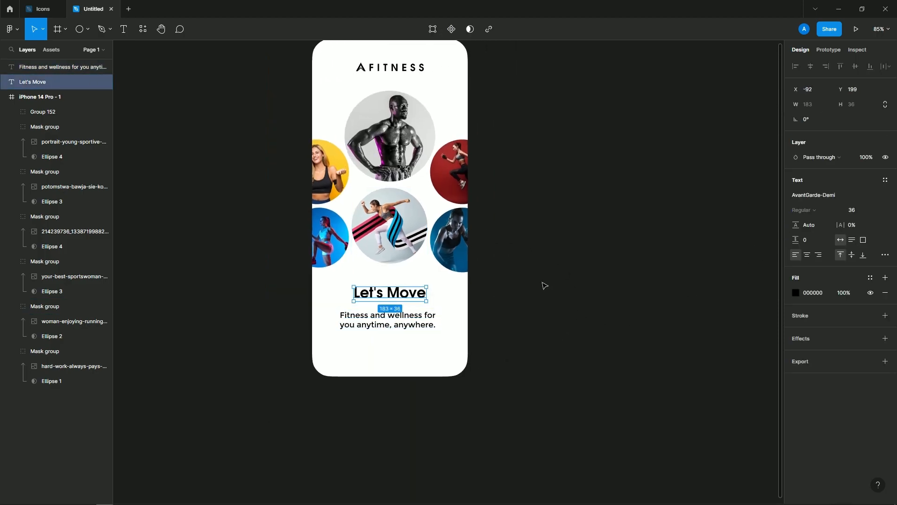
{"action": "left_click", "coordinate": [430, 322], "text": "shift"}
{"action": "left_click", "coordinate": [811, 66]}
{"action": "left_click", "coordinate": [551, 276]}
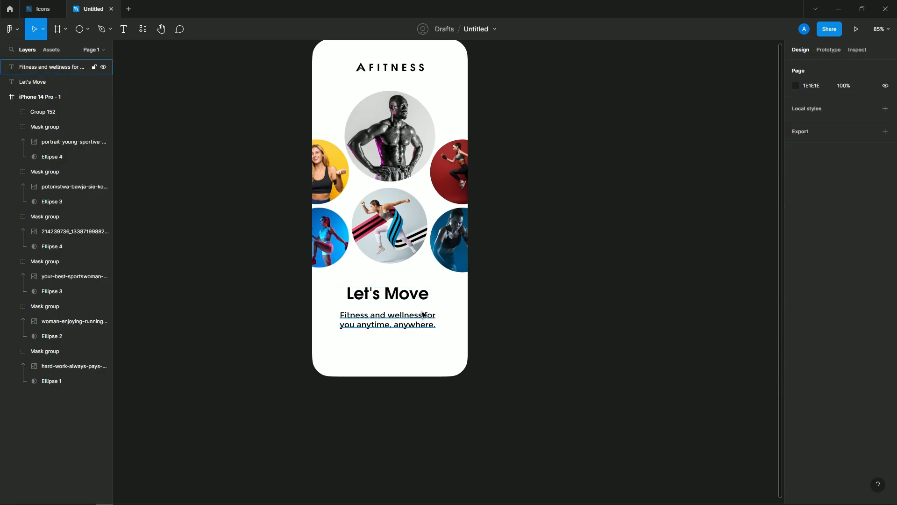
Set the tagline's line height to 115.4% and letter spacing to -3%, and shift it back under the heading.
{"action": "left_click", "coordinate": [430, 318]}
{"action": "scroll", "coordinate": [405, 345], "scroll_direction": "up", "scroll_amount": 2}
{"action": "left_click", "coordinate": [532, 327]}
{"action": "left_click_drag", "start_coordinate": [394, 320], "coordinate": [398, 319]}
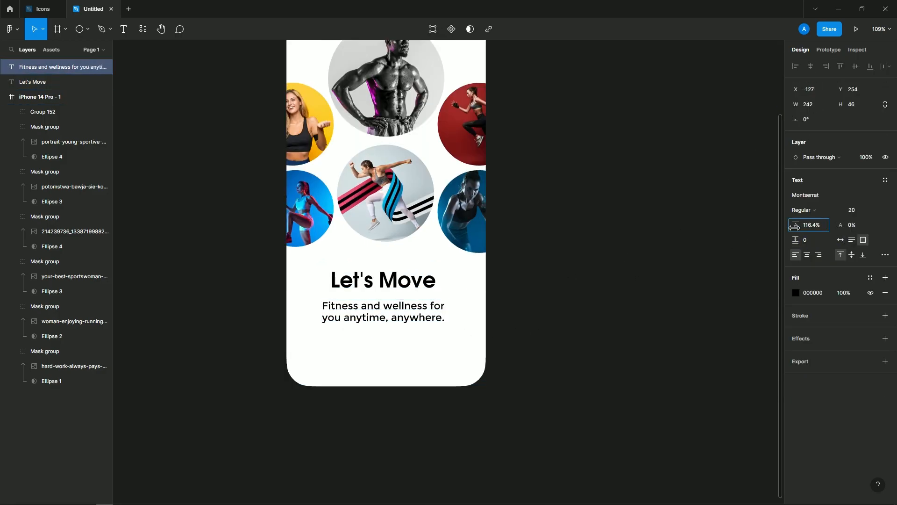
{"action": "left_click_drag", "start_coordinate": [793, 229], "coordinate": [796, 229]}
{"action": "left_click_drag", "start_coordinate": [840, 225], "coordinate": [835, 227]}
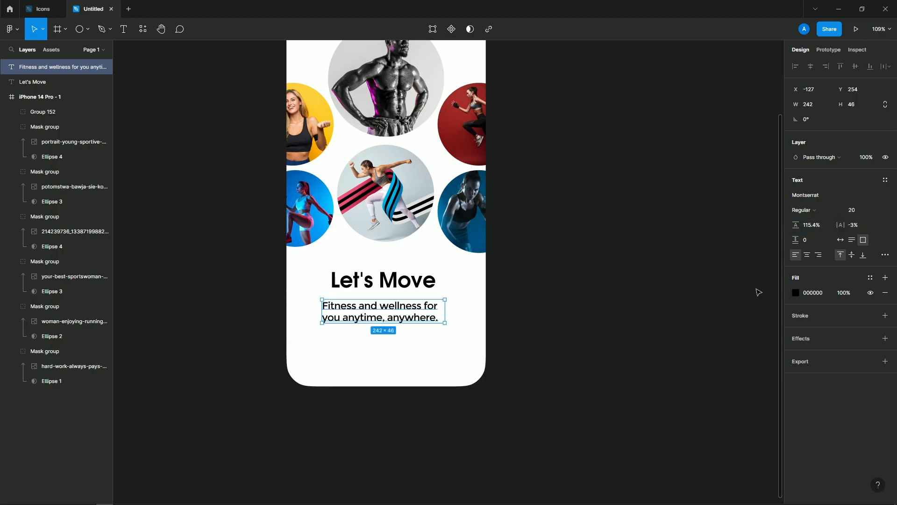
{"action": "left_click_drag", "start_coordinate": [407, 316], "coordinate": [412, 316]}
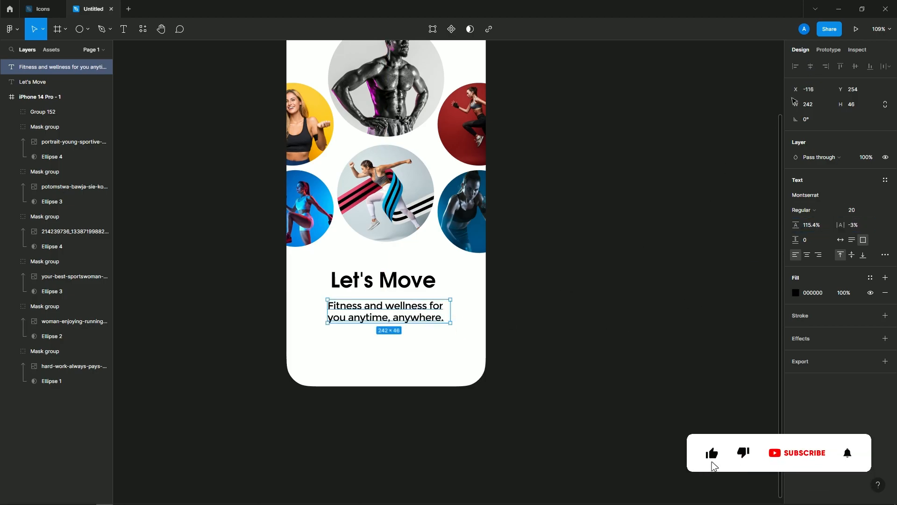
Centre-align the tagline text and align its text box with the heading on their horizontal centres.
{"action": "left_click", "coordinate": [807, 255]}
{"action": "left_click", "coordinate": [645, 319]}
{"action": "left_click", "coordinate": [402, 310]}
{"action": "left_click", "coordinate": [399, 285], "text": "shift"}
{"action": "left_click", "coordinate": [811, 66]}
{"action": "left_click", "coordinate": [587, 290]}
Draw a button rectangle about 289 × 54 below the tagline and set its corner radius to 60.
{"action": "left_click", "coordinate": [79, 29]}
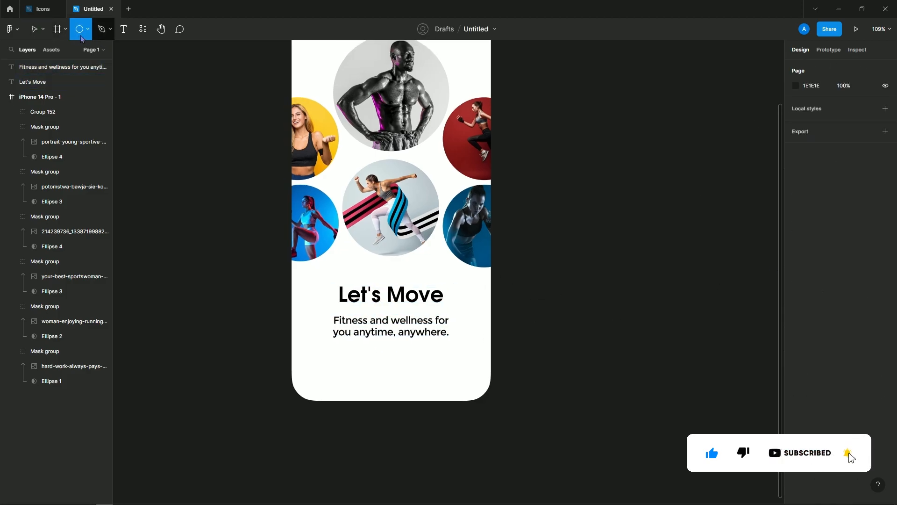
{"action": "left_click", "coordinate": [86, 34]}
{"action": "left_click", "coordinate": [42, 52]}
{"action": "left_click_drag", "start_coordinate": [321, 355], "coordinate": [468, 382]}
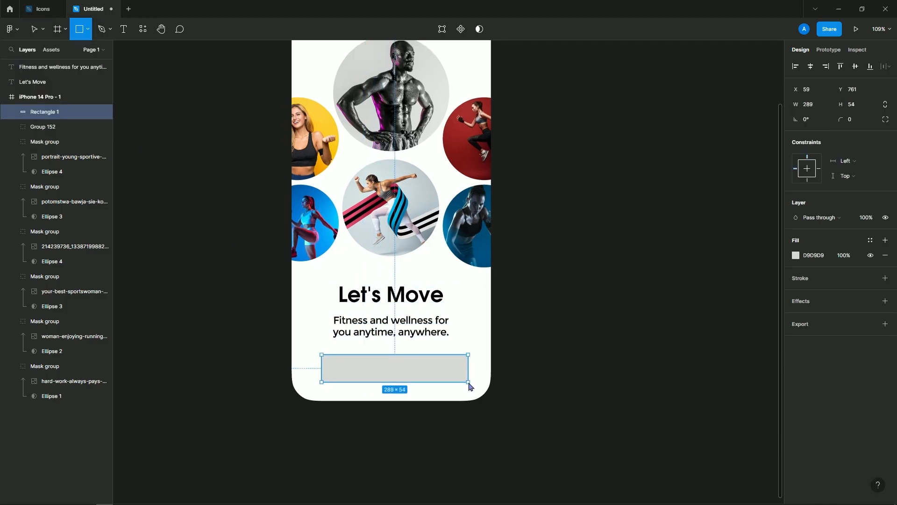
{"action": "scroll", "coordinate": [430, 398], "scroll_direction": "up", "scroll_amount": 2}
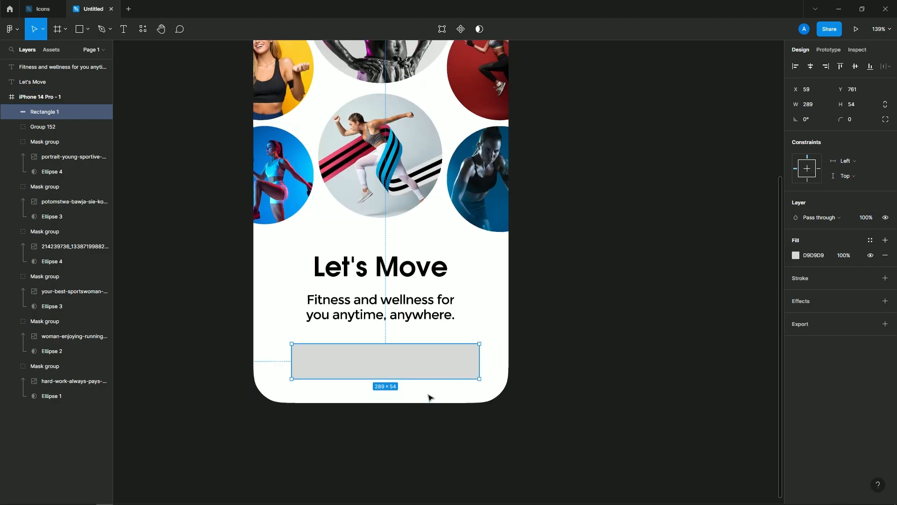
{"action": "left_click_drag", "start_coordinate": [840, 121], "coordinate": [347, 134]}
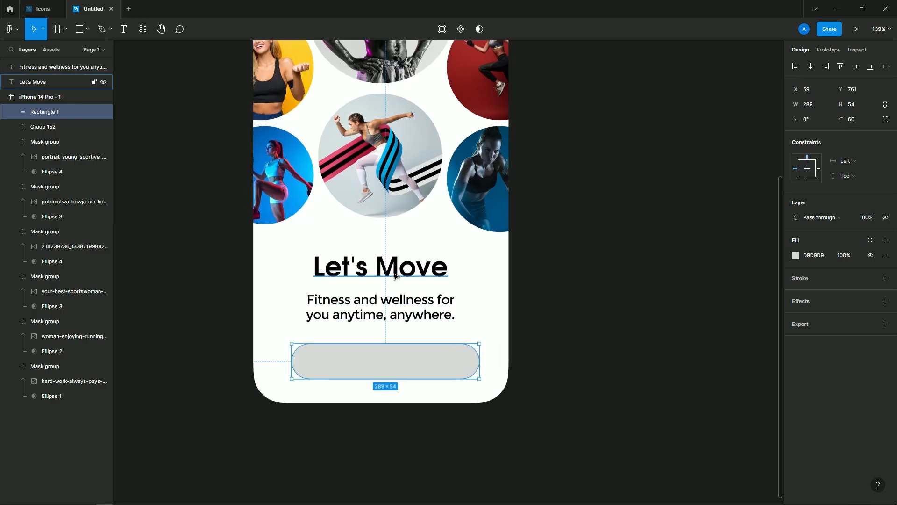
Fill the button rectangle with the heading's black and centre it horizontally in the frame.
{"action": "key", "text": "i"}
{"action": "left_click", "coordinate": [348, 269]}
{"action": "left_click", "coordinate": [811, 66]}
{"action": "left_click", "coordinate": [420, 362]}
Duplicate the "Let's Move" heading onto the black button and set the copy's fill to white, FFFFFF.
{"action": "left_click", "coordinate": [381, 267]}
{"action": "key", "text": "ctrl+d"}
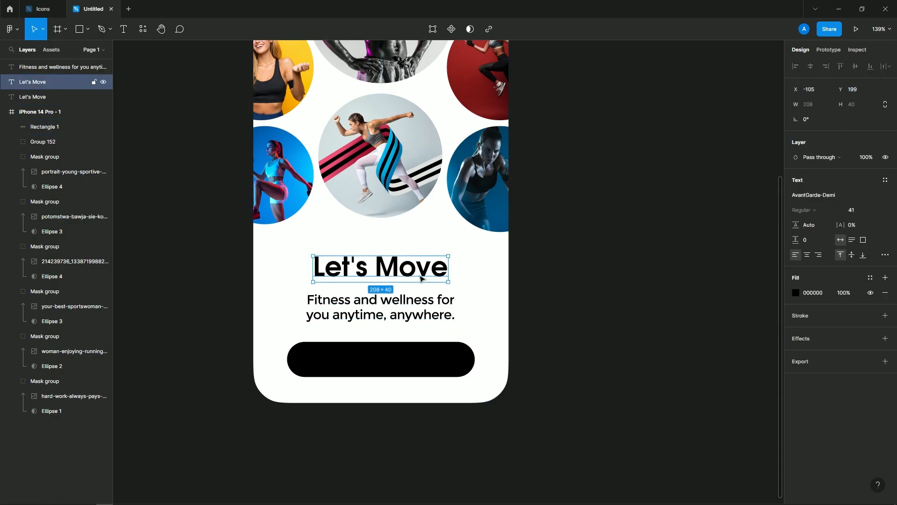
{"action": "left_click_drag", "start_coordinate": [425, 275], "coordinate": [422, 364]}
{"action": "left_click", "coordinate": [796, 293]}
{"action": "left_click", "coordinate": [707, 458]}
Change the copied text to "GET STARTED" and reduce its font size to 20.
{"action": "double_click", "coordinate": [376, 356]}
{"action": "type", "text": "GET STARTED"}
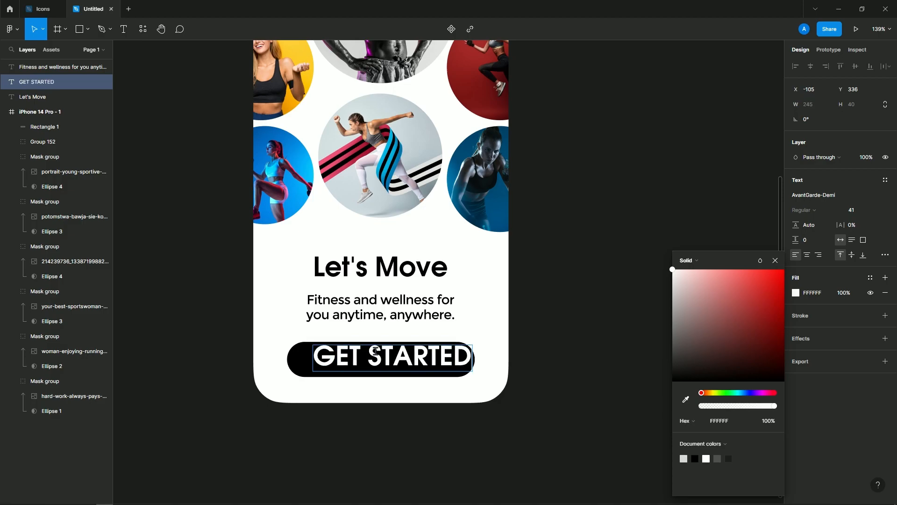
{"action": "key", "text": "ctrl+shift+comma"}
{"action": "key", "text": "ctrl+shift+comma"}
{"action": "key", "text": "ctrl+shift+comma"}
{"action": "key", "text": "ctrl+shift+comma"}
{"action": "key", "text": "ctrl+shift+comma"}
{"action": "key", "text": "ctrl+shift+comma"}
{"action": "key", "text": "ctrl+shift+comma"}
{"action": "key", "text": "ctrl+shift+comma"}
{"action": "key", "text": "ctrl+shift+comma"}
{"action": "key", "text": "ctrl+shift+comma"}
{"action": "key", "text": "ctrl+shift+comma"}
{"action": "key", "text": "ctrl+shift+comma"}
{"action": "key", "text": "ctrl+shift+comma"}
{"action": "key", "text": "ctrl+shift+comma"}
{"action": "key", "text": "ctrl+shift+comma"}
{"action": "key", "text": "ctrl+shift+comma"}
{"action": "key", "text": "ctrl+shift+comma"}
{"action": "key", "text": "ctrl+shift+comma"}
{"action": "key", "text": "ctrl+shift+comma"}
{"action": "key", "text": "ctrl+shift+comma"}
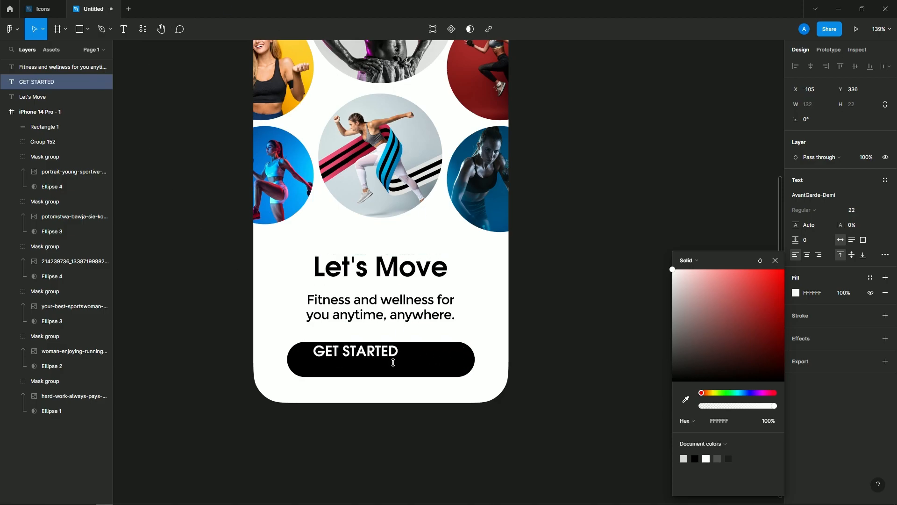
Move the "GET STARTED" text into the middle of the button's height and set its letter spacing to 27.5%.
{"action": "left_click_drag", "start_coordinate": [382, 353], "coordinate": [393, 363]}
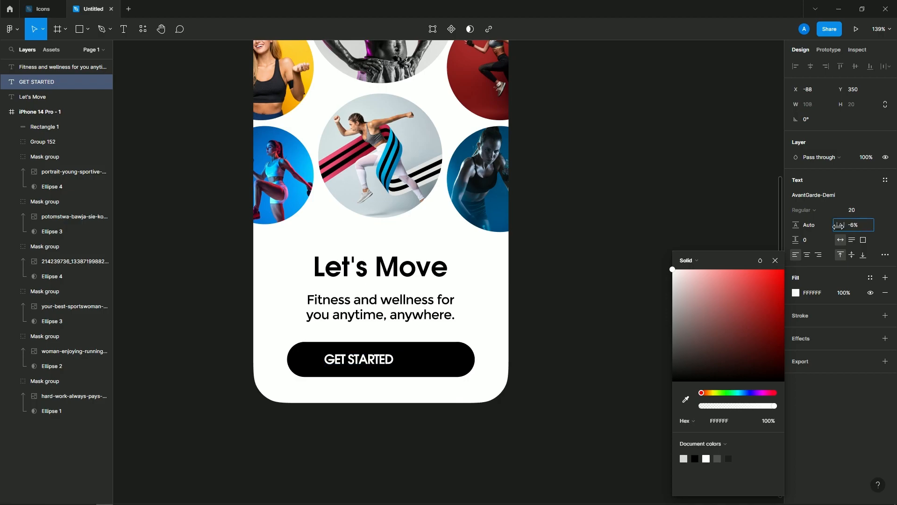
{"action": "left_click_drag", "start_coordinate": [869, 225], "coordinate": [870, 226]}
{"action": "left_click", "coordinate": [593, 299]}
Move the tagline, "GET STARTED" and "Let's Move" text layers into the iPhone 14 Pro - 1 frame.
{"action": "left_click", "coordinate": [425, 363]}
{"action": "left_click", "coordinate": [457, 373], "text": "shift"}
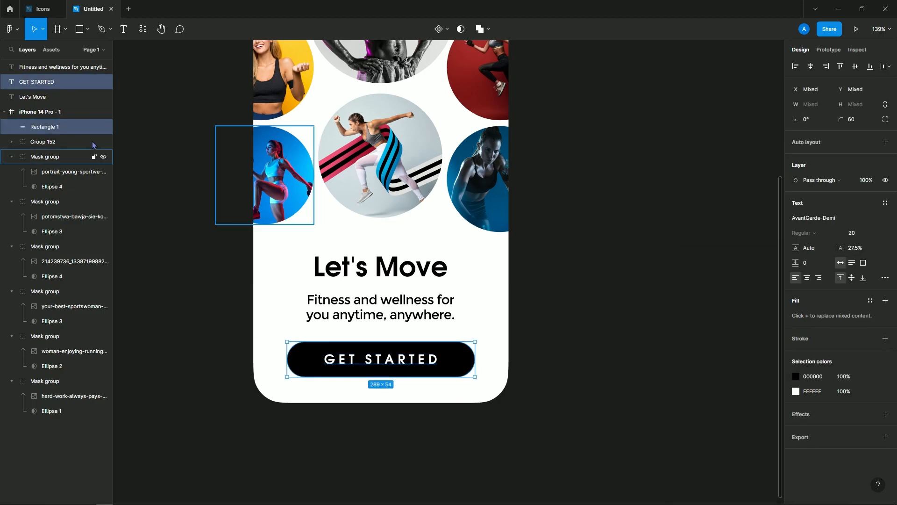
{"action": "left_click", "coordinate": [49, 97], "text": "ctrl"}
{"action": "left_click", "coordinate": [52, 69], "text": "ctrl"}
{"action": "left_click_drag", "start_coordinate": [53, 69], "coordinate": [58, 112]}
{"action": "left_click", "coordinate": [68, 68]}
{"action": "left_click", "coordinate": [811, 70]}
{"action": "key", "text": "ctrl+z"}
{"action": "left_click", "coordinate": [556, 311]}
Select the "GET STARTED" text with Rectangle 1 and centre the text on the button.
{"action": "left_click", "coordinate": [423, 359]}
{"action": "left_click", "coordinate": [459, 354]}
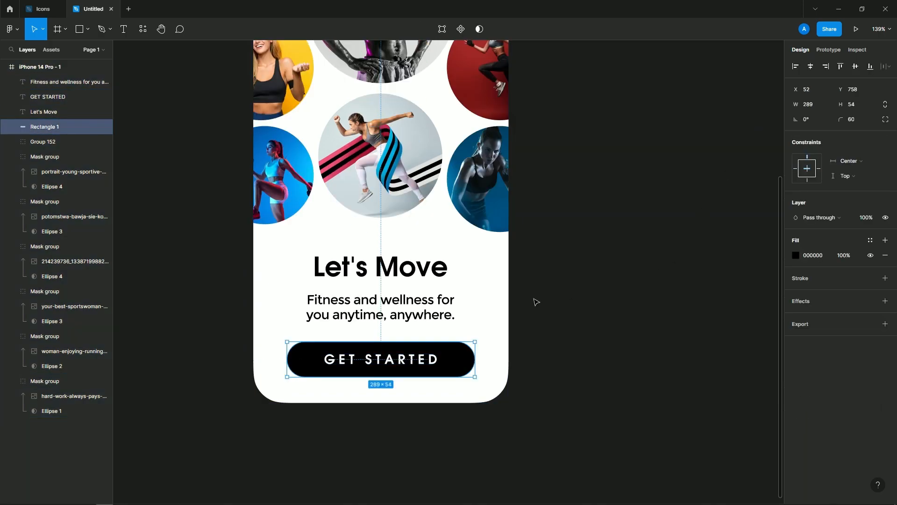
{"action": "left_click", "coordinate": [59, 68]}
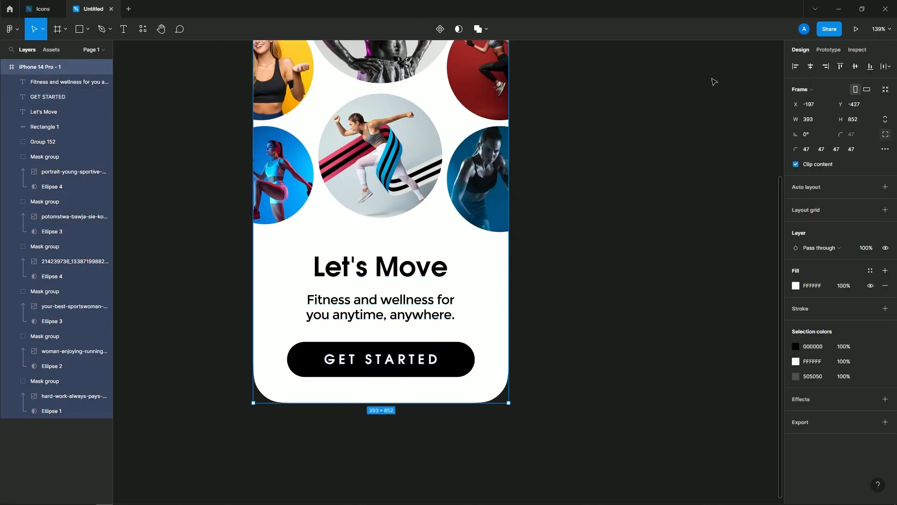
{"action": "left_click", "coordinate": [89, 97]}
{"action": "left_click", "coordinate": [87, 127], "text": "shift"}
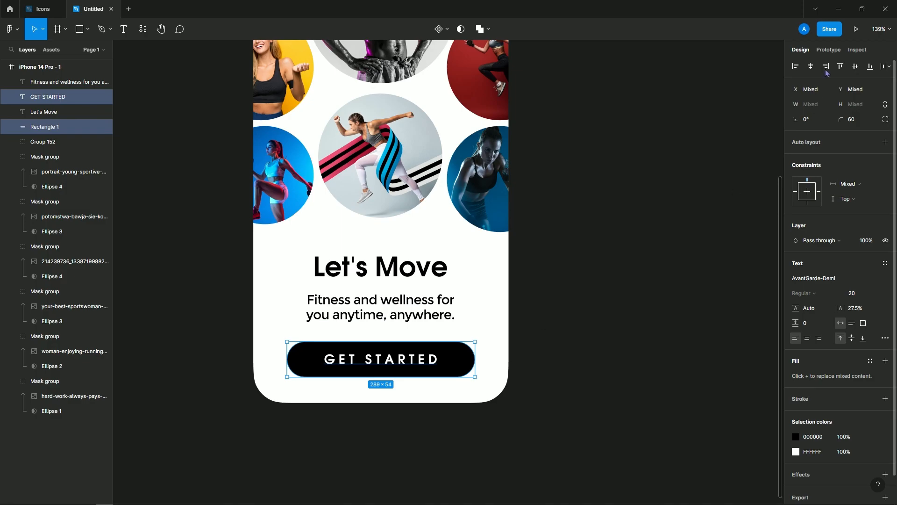
{"action": "left_click_drag", "start_coordinate": [398, 358], "coordinate": [398, 358]}
{"action": "left_click", "coordinate": [514, 322]}
Duplicate the iPhone 14 Pro - 1 frame and place the copy beside the original at the same height.
{"action": "left_click_drag", "start_coordinate": [504, 324], "coordinate": [471, 340]}
{"action": "scroll", "coordinate": [470, 340], "scroll_direction": "down", "scroll_amount": 5}
{"action": "left_click_drag", "start_coordinate": [475, 287], "coordinate": [429, 272]}
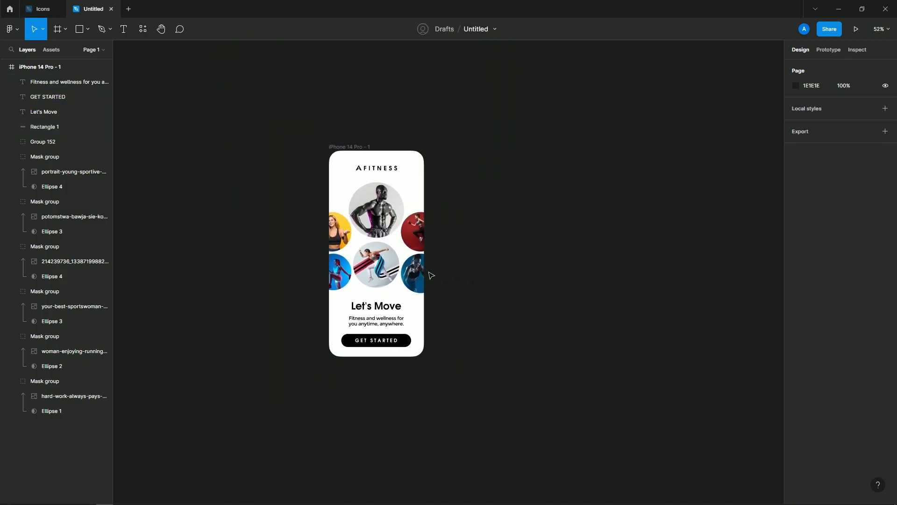
{"action": "left_click", "coordinate": [359, 148]}
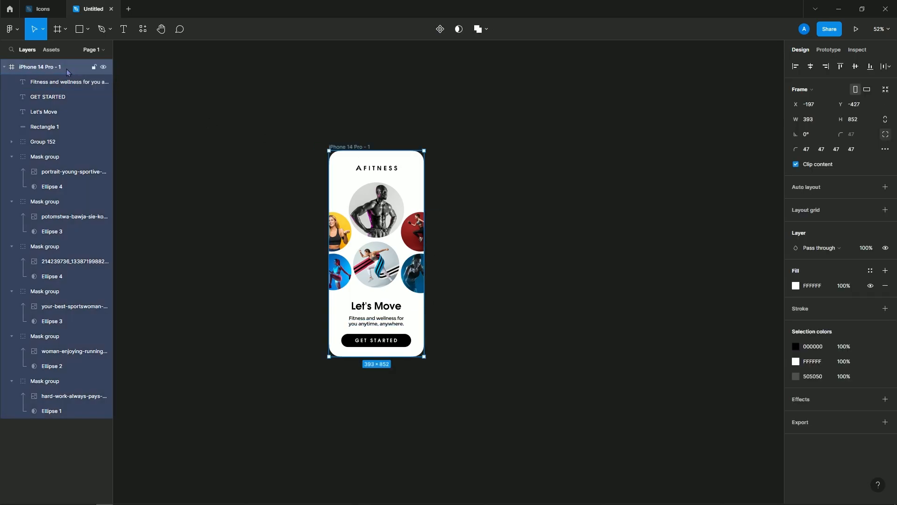
{"action": "left_click", "coordinate": [380, 158]}
{"action": "left_click_drag", "start_coordinate": [361, 147], "coordinate": [481, 148]}
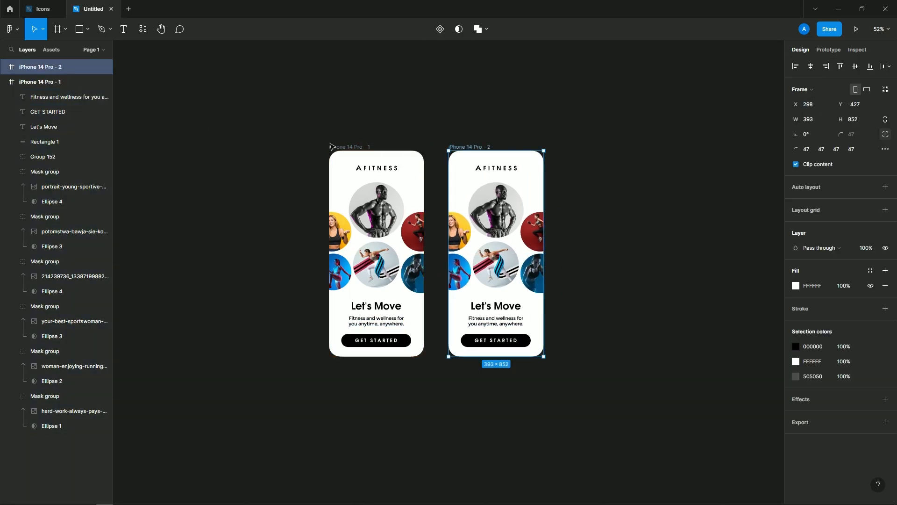
Delete all the text, logo, button and masked photos from the duplicated frame, keeping the frame empty.
{"action": "left_click", "coordinate": [373, 149]}
{"action": "double_click", "coordinate": [53, 68]}
{"action": "left_click", "coordinate": [482, 190]}
{"action": "left_click", "coordinate": [505, 175]}
{"action": "double_click", "coordinate": [506, 168]}
{"action": "left_click_drag", "start_coordinate": [575, 378], "coordinate": [462, 169]}
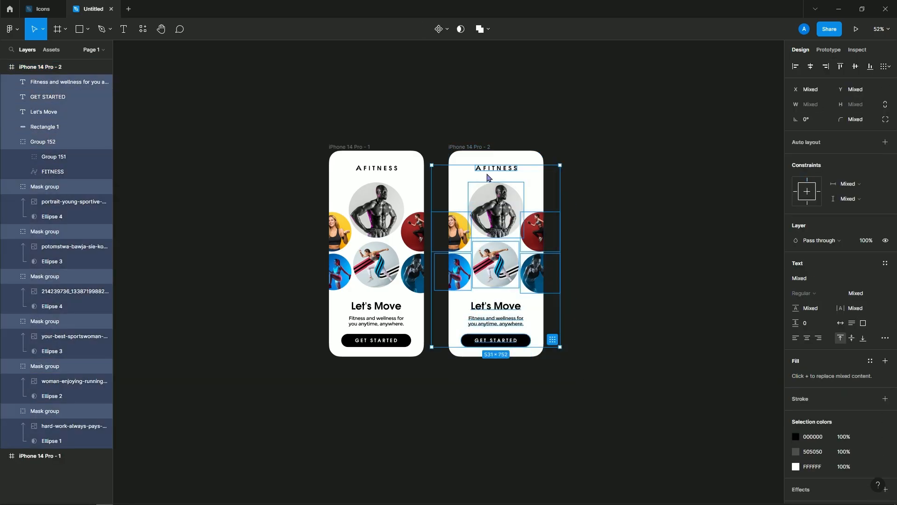
{"action": "key", "text": "Delete"}
Scale down the "GET STARTED" text and its button rectangle together on the first screen, bringing the text to size 16.
{"action": "scroll", "coordinate": [512, 292], "scroll_direction": "up", "scroll_amount": 3}
{"action": "scroll", "coordinate": [467, 327], "scroll_direction": "up", "scroll_amount": 1}
{"action": "left_click", "coordinate": [374, 344]}
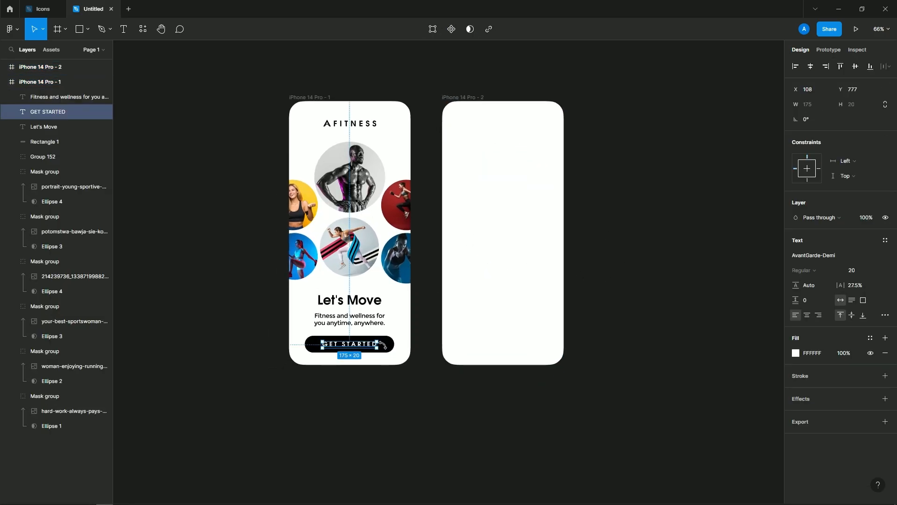
{"action": "scroll", "coordinate": [384, 345], "scroll_direction": "left", "scroll_amount": 1}
{"action": "left_click", "coordinate": [440, 345]}
{"action": "left_click", "coordinate": [427, 346], "text": "shift"}
{"action": "left_click_drag", "start_coordinate": [450, 346], "coordinate": [445, 345]}
{"action": "key", "text": "ctrl+z"}
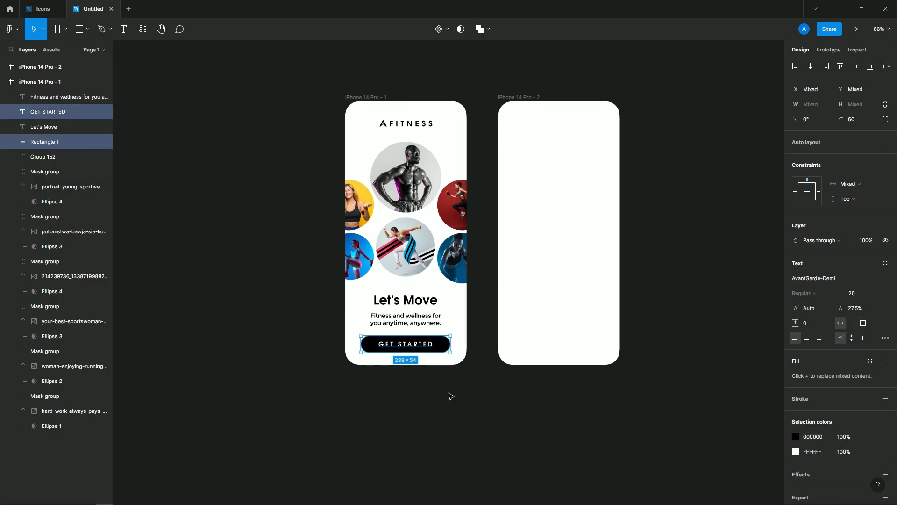
{"action": "key", "text": "ctrl+shift+z"}
{"action": "left_click", "coordinate": [449, 394]}
Position the button rectangle and its text together, centred 37 px below the tagline.
{"action": "left_click", "coordinate": [402, 351]}
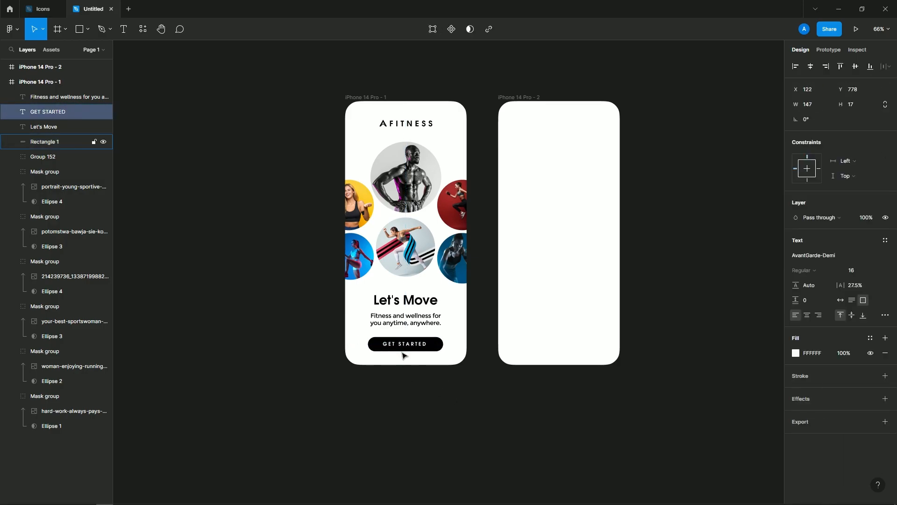
{"action": "scroll", "coordinate": [406, 365], "scroll_direction": "up", "scroll_amount": 4}
{"action": "left_click", "coordinate": [460, 329], "text": "shift"}
{"action": "left_click_drag", "start_coordinate": [424, 322], "coordinate": [425, 323]}
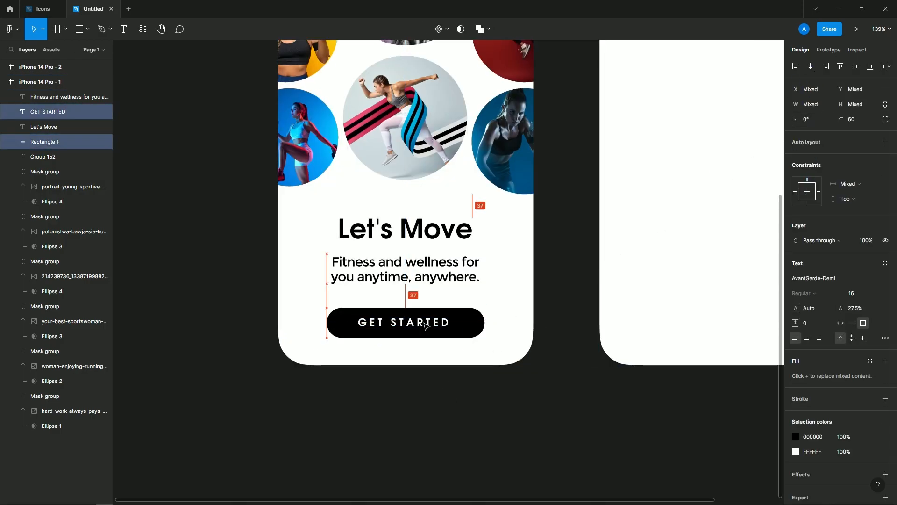
{"action": "left_click", "coordinate": [438, 345]}
Change the tagline's font to Lato.
{"action": "scroll", "coordinate": [428, 278], "scroll_direction": "down", "scroll_amount": 3}
{"action": "left_click", "coordinate": [430, 275]}
{"action": "left_click_drag", "start_coordinate": [427, 233], "coordinate": [401, 285]}
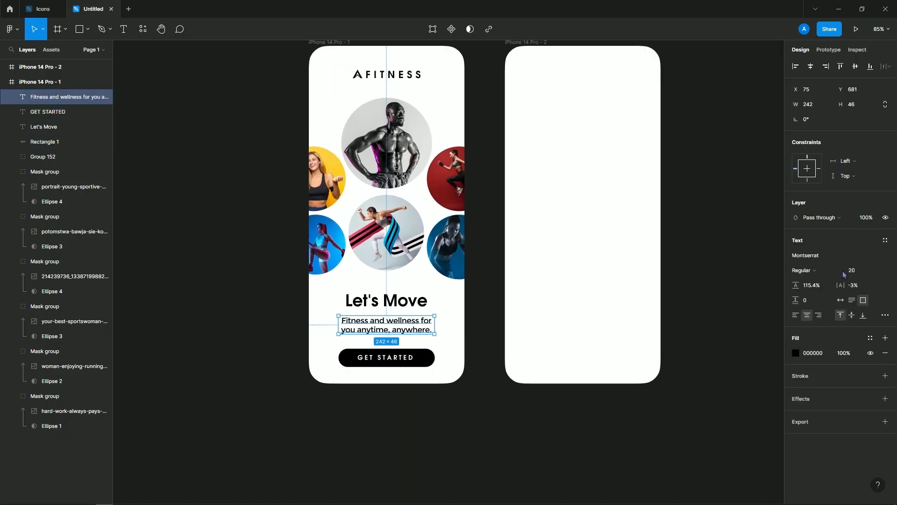
{"action": "left_click", "coordinate": [817, 259]}
{"action": "type", "text": "lato"}
{"action": "key", "text": "Return"}
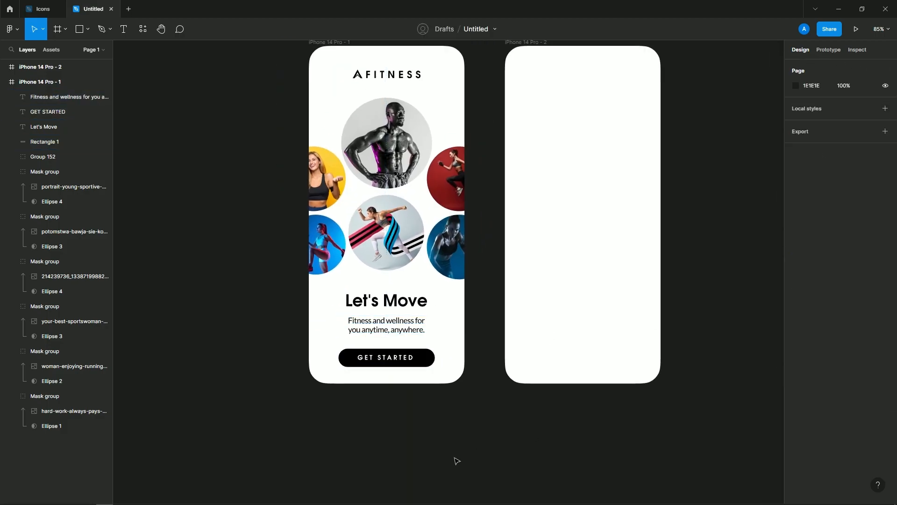
Change the font of the first screen's tagline to Poppins.
{"action": "left_click", "coordinate": [456, 461]}
{"action": "scroll", "coordinate": [450, 372], "scroll_direction": "down", "scroll_amount": 3}
{"action": "left_click_drag", "start_coordinate": [450, 372], "coordinate": [415, 378]}
{"action": "left_click", "coordinate": [391, 350]}
{"action": "left_click", "coordinate": [822, 217]}
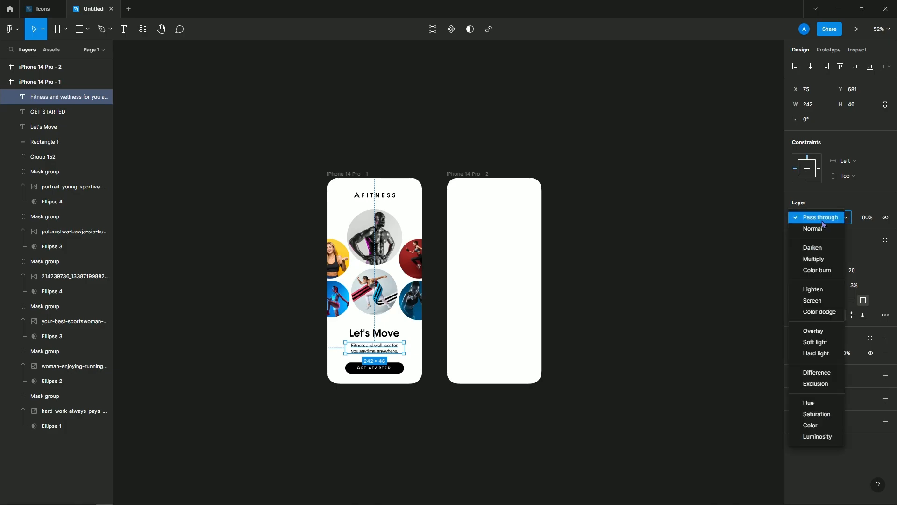
{"action": "left_click", "coordinate": [822, 220]}
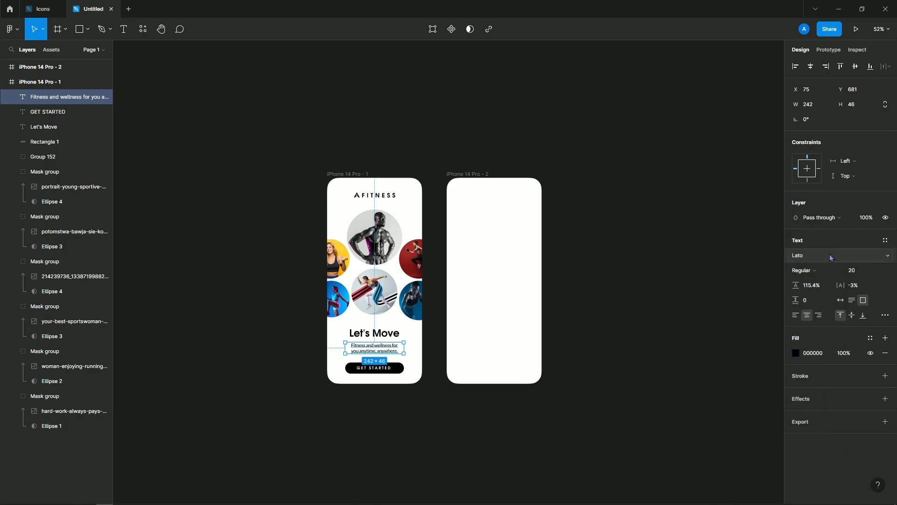
{"action": "key", "text": "Escape"}
{"action": "scroll", "coordinate": [513, 311], "scroll_direction": "up", "scroll_amount": 5}
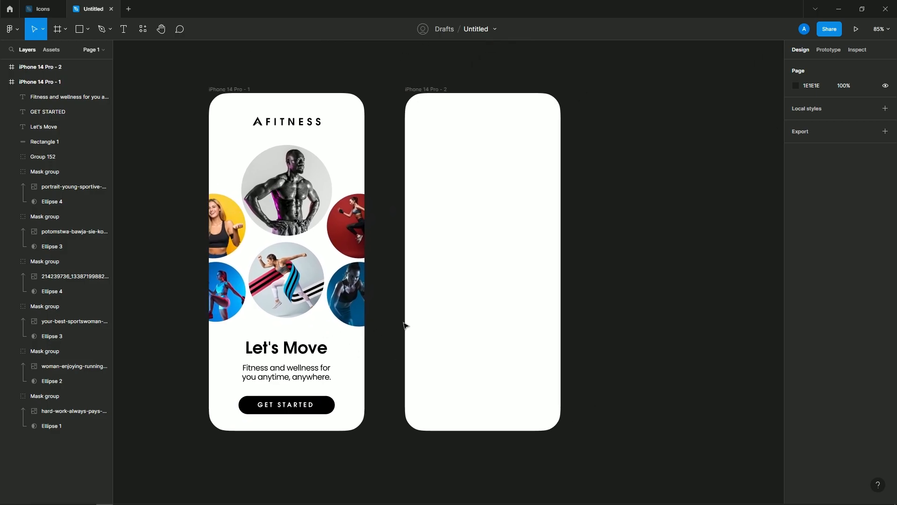
Copy the blue kicking-woman photo from the Icons file and paste it into the iPhone 14 Pro - 2 frame as its background.
{"action": "left_click", "coordinate": [42, 8]}
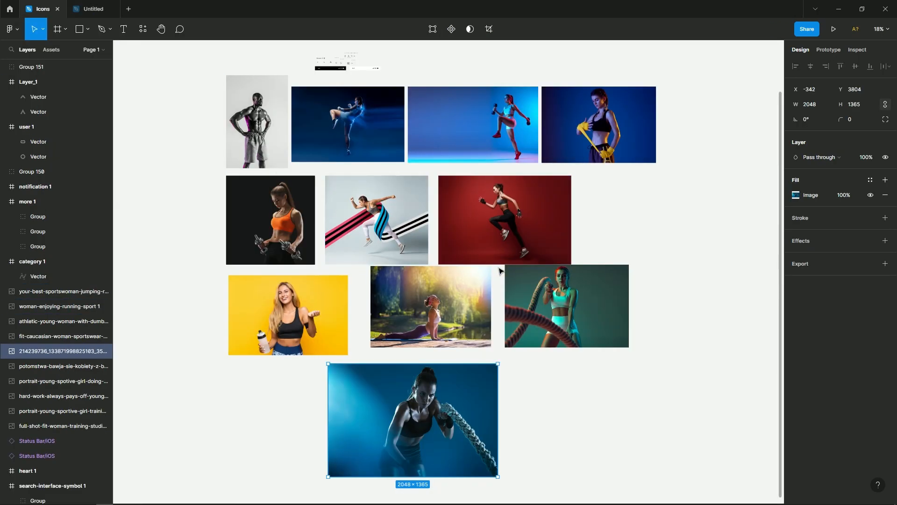
{"action": "left_click", "coordinate": [348, 124]}
{"action": "left_click", "coordinate": [93, 9]}
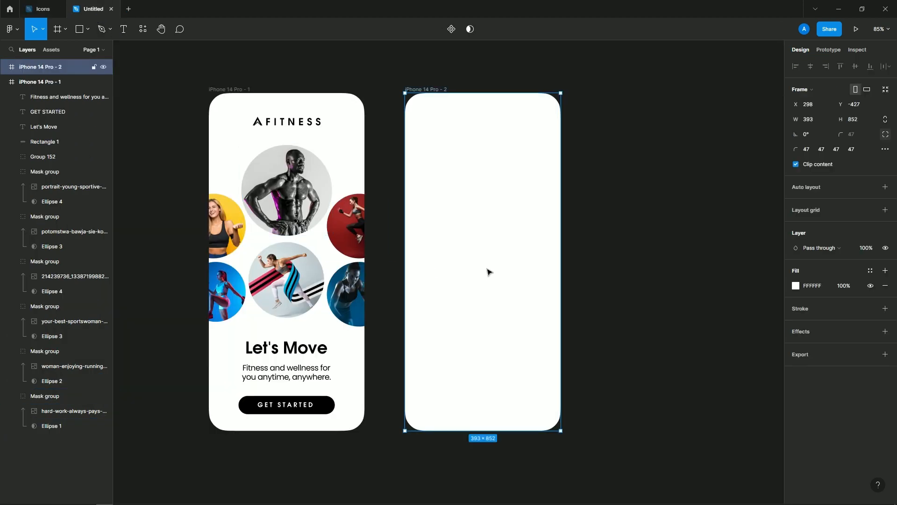
{"action": "key", "text": "ctrl+v"}
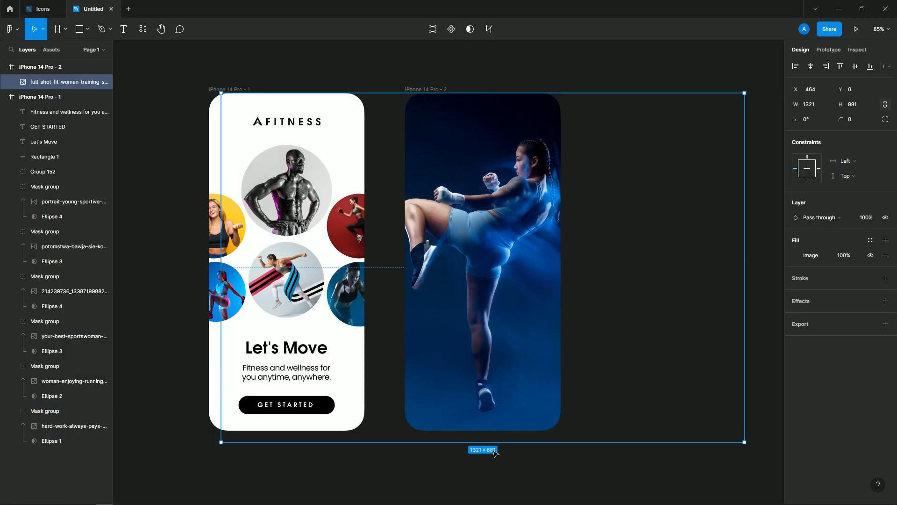
{"action": "left_click", "coordinate": [605, 297]}
Duplicate the "Let's Move" heading, place the copy in the lower part of the second screen and fill it white FFFFFF.
{"action": "scroll", "coordinate": [605, 297], "scroll_direction": "right", "scroll_amount": 4}
{"action": "scroll", "coordinate": [605, 297], "scroll_direction": "down", "scroll_amount": 1}
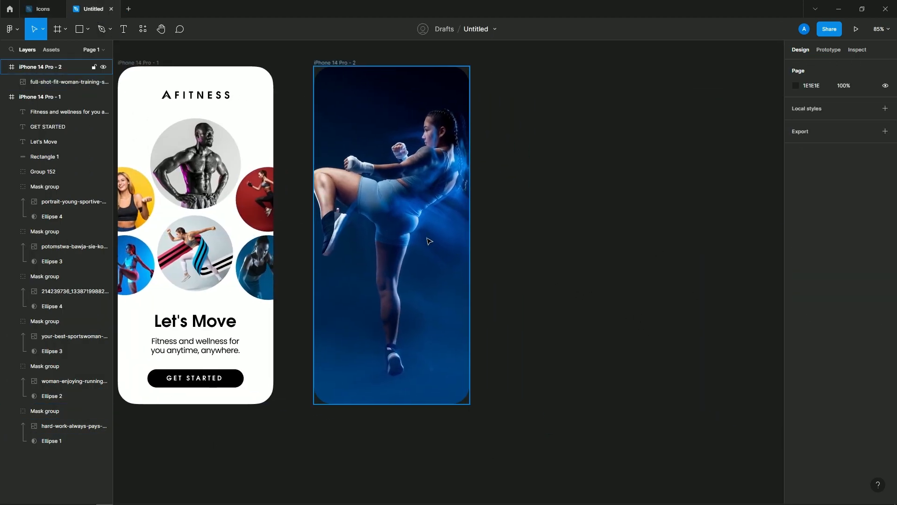
{"action": "left_click", "coordinate": [196, 321]}
{"action": "key", "text": "ctrl+d"}
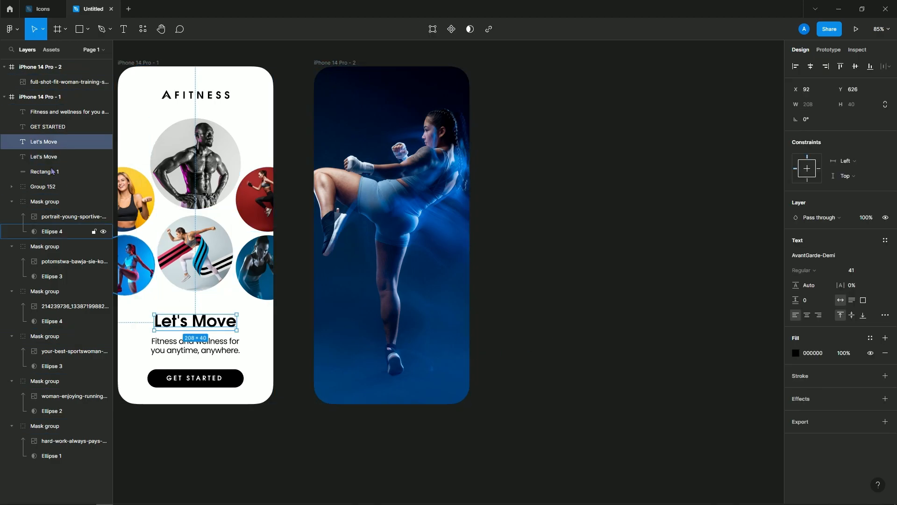
{"action": "left_click_drag", "start_coordinate": [59, 68], "coordinate": [60, 68]}
{"action": "left_click_drag", "start_coordinate": [201, 322], "coordinate": [389, 328]}
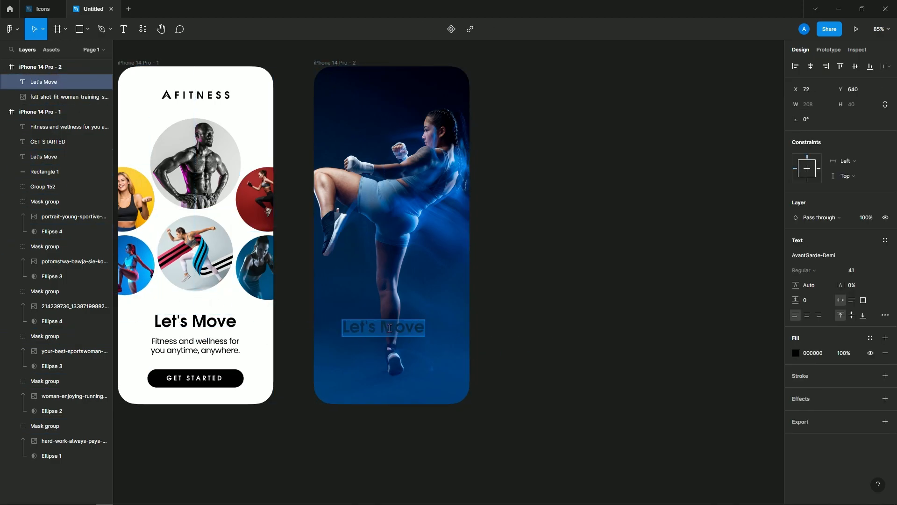
{"action": "left_click", "coordinate": [796, 353]}
{"action": "left_click_drag", "start_coordinate": [682, 280], "coordinate": [528, 275]}
Replace the copied heading's text with "Training" from the Notepad notes, adjust its size and move it up beside the standing leg.
{"action": "left_click", "coordinate": [467, 497]}
{"action": "double_click", "coordinate": [118, 189]}
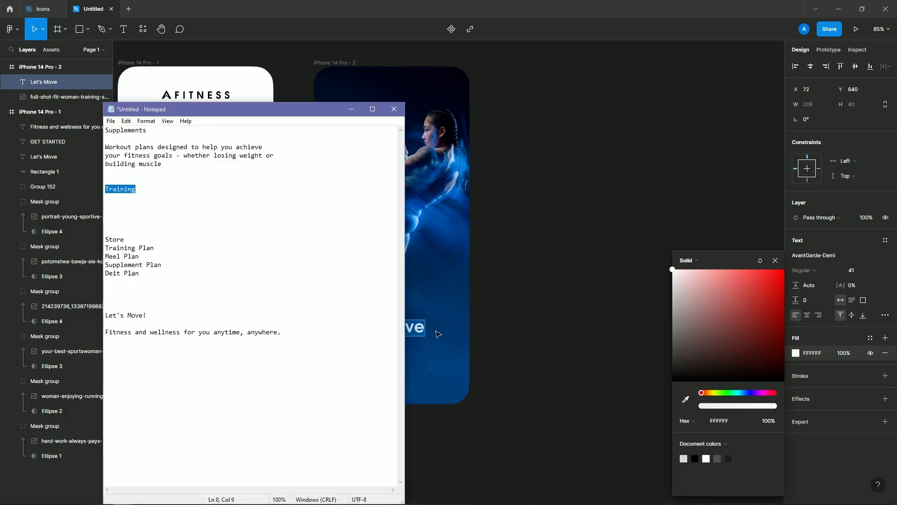
{"action": "double_click", "coordinate": [409, 328]}
{"action": "left_click_drag", "start_coordinate": [381, 333], "coordinate": [371, 290]}
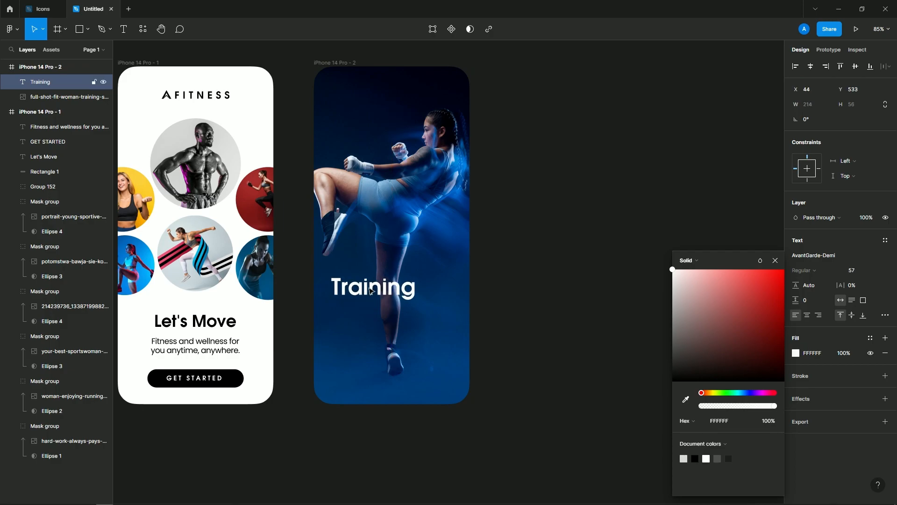
{"action": "key", "text": "ctrl+shift+comma"}
{"action": "key", "text": "ctrl+shift+comma"}
{"action": "left_click", "coordinate": [489, 351]}
Size the second screen's background photo to 1289 × 859 and shift it to the right within the frame.
{"action": "double_click", "coordinate": [403, 294]}
{"action": "left_click_drag", "start_coordinate": [402, 294], "coordinate": [419, 295]}
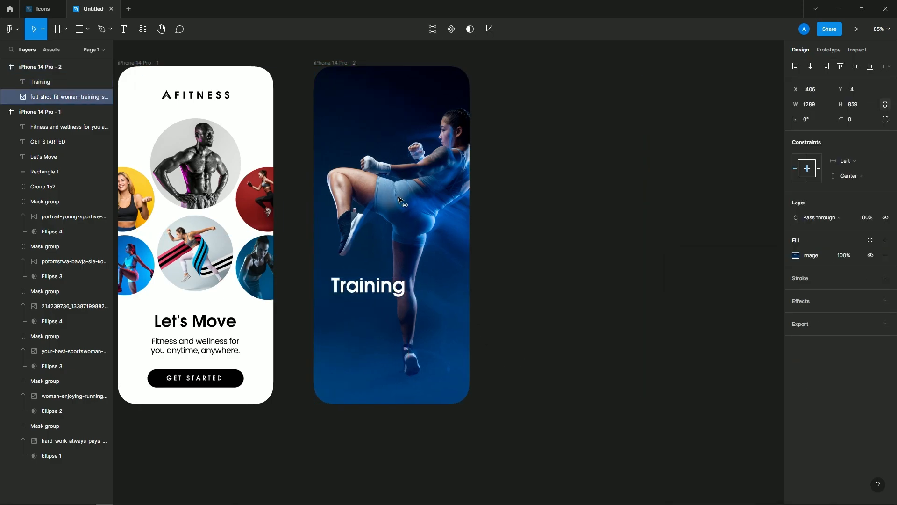
{"action": "left_click", "coordinate": [557, 301]}
Copy the tagline into the second screen below "Training", left-align its text and fill it white FFFFFF.
{"action": "key", "text": "ctrl+v"}
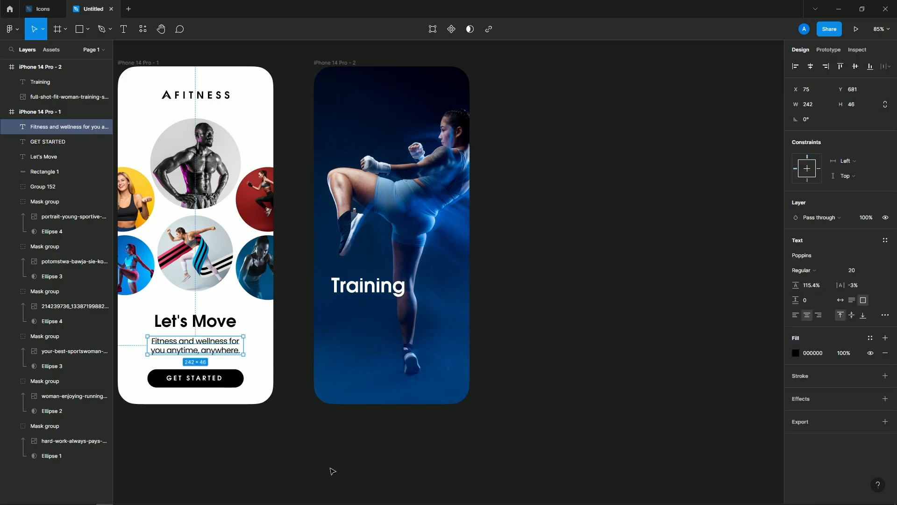
{"action": "left_click_drag", "start_coordinate": [67, 76], "coordinate": [65, 75]}
{"action": "left_click", "coordinate": [4, 126]}
{"action": "left_click_drag", "start_coordinate": [214, 347], "coordinate": [394, 312]}
{"action": "left_click", "coordinate": [795, 315]}
{"action": "left_click", "coordinate": [796, 353]}
{"action": "left_click", "coordinate": [683, 458]}
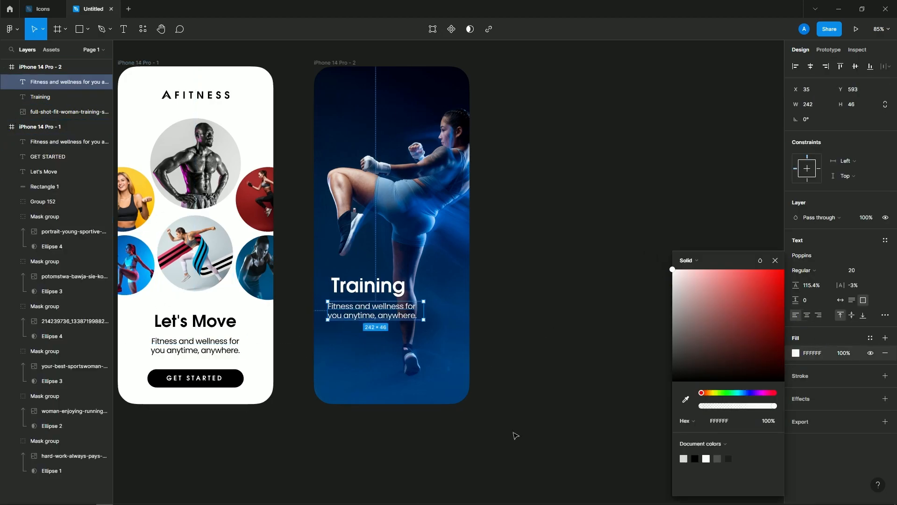
Line up the "Training" heading and the copied tagline, and nudge both together to the right.
{"action": "left_click", "coordinate": [499, 429]}
{"action": "left_click", "coordinate": [370, 287]}
{"action": "left_click", "coordinate": [369, 308], "text": "shift"}
{"action": "left_click", "coordinate": [607, 384]}
{"action": "left_click", "coordinate": [366, 287]}
{"action": "left_click", "coordinate": [369, 307], "text": "shift"}
{"action": "key", "text": "shift+Right"}
{"action": "key", "text": "shift+Right"}
{"action": "key", "text": "Left"}
{"action": "key", "text": "Left"}
{"action": "key", "text": "Left"}
{"action": "key", "text": "Left"}
{"action": "key", "text": "Left"}
{"action": "left_click", "coordinate": [551, 355]}
Replace the second screen's tagline with the "Workout plans designed to help you achieve your fitness goals" paragraph from the Notepad notes.
{"action": "left_click", "coordinate": [122, 497]}
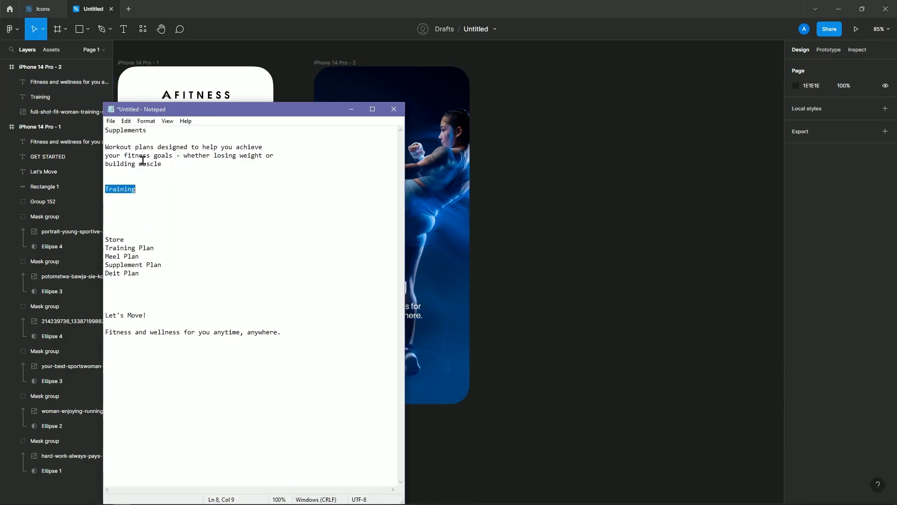
{"action": "left_click_drag", "start_coordinate": [161, 166], "coordinate": [79, 144]}
{"action": "key", "text": "ctrl+c"}
{"action": "double_click", "coordinate": [413, 320]}
{"action": "key", "text": "ctrl+a"}
{"action": "key", "text": "ctrl+v"}
Enlarge the workout paragraph's text box to about 304 × 157 and reduce its font size to 14.
{"action": "left_click_drag", "start_coordinate": [429, 320], "coordinate": [453, 363]}
{"action": "key", "text": "ctrl+shift+comma"}
{"action": "key", "text": "ctrl+shift+comma"}
{"action": "key", "text": "ctrl+shift+comma"}
{"action": "key", "text": "ctrl+shift+comma"}
{"action": "key", "text": "ctrl+shift+comma"}
{"action": "key", "text": "ctrl+shift+comma"}
{"action": "key", "text": "ctrl+shift+comma"}
{"action": "key", "text": "ctrl+shift+period"}
{"action": "key", "text": "ctrl+shift+period"}
{"action": "key", "text": "ctrl+shift+comma"}
{"action": "left_click", "coordinate": [489, 420]}
Remove the unwanted line breaks from the workout paragraph so the text flows within its box.
{"action": "scroll", "coordinate": [421, 393], "scroll_direction": "up", "scroll_amount": 4}
{"action": "left_click", "coordinate": [290, 262]}
{"action": "key", "text": "Delete"}
{"action": "key", "text": "ctrl+z"}
{"action": "triple_click", "coordinate": [283, 249]}
{"action": "left_click", "coordinate": [280, 245]}
{"action": "key", "text": "BackSpace"}
Set the workout paragraph's line height to 151.4% and move it slightly down from the "Training" heading.
{"action": "key", "text": "ctrl+a"}
{"action": "left_click_drag", "start_coordinate": [797, 283], "coordinate": [826, 284]}
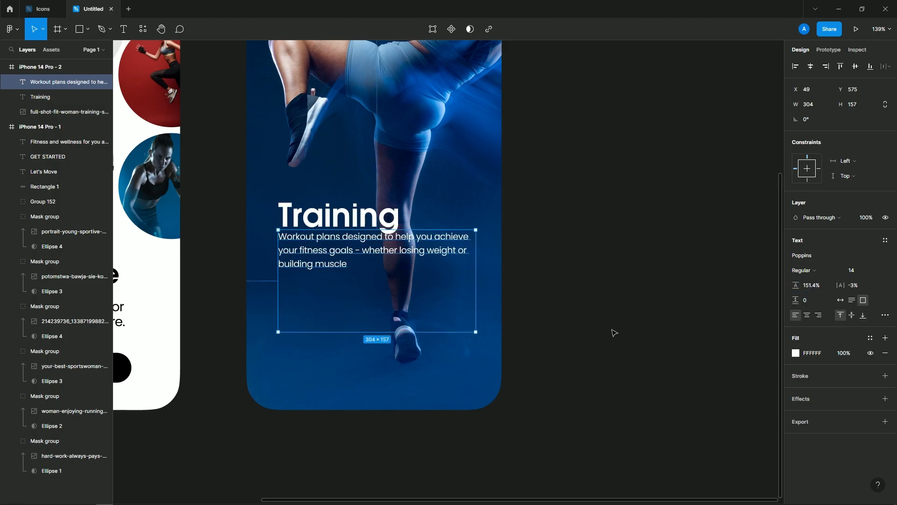
{"action": "left_click_drag", "start_coordinate": [369, 257], "coordinate": [372, 269]}
{"action": "left_click", "coordinate": [504, 311]}
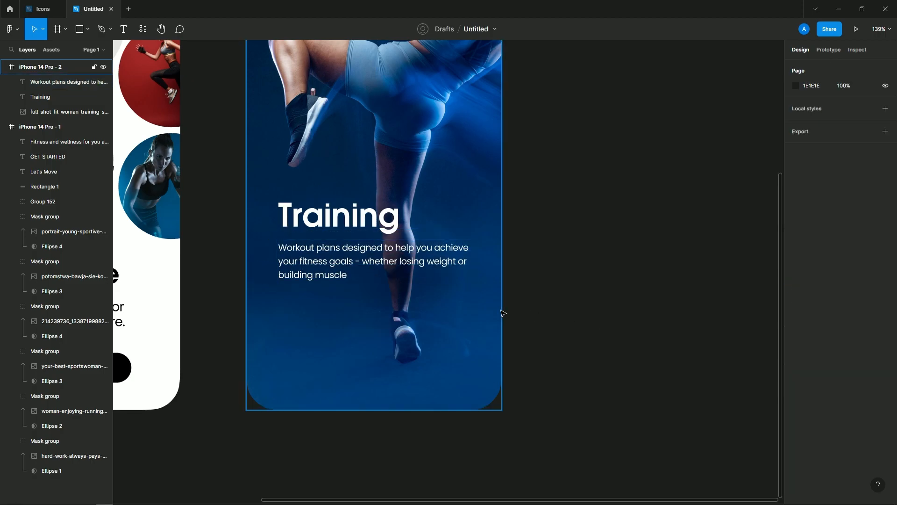
Draw a small circle below the workout paragraph as the first pagination dot.
{"action": "scroll", "coordinate": [505, 311], "scroll_direction": "down", "scroll_amount": 4}
{"action": "left_click_drag", "start_coordinate": [505, 311], "coordinate": [488, 292]}
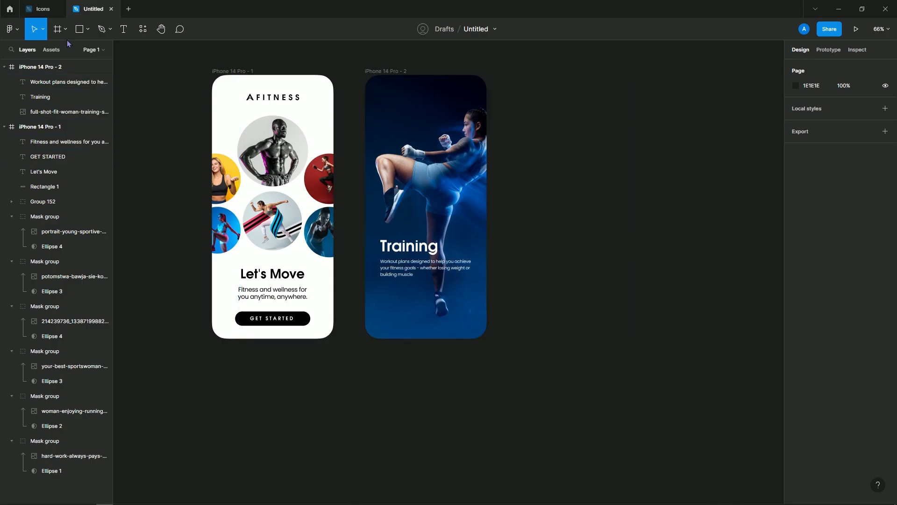
{"action": "left_click", "coordinate": [81, 30]}
{"action": "left_click", "coordinate": [87, 31]}
{"action": "left_click", "coordinate": [60, 86]}
{"action": "left_click_drag", "start_coordinate": [397, 297], "coordinate": [403, 302]}
{"action": "left_click", "coordinate": [445, 351]}
{"action": "scroll", "coordinate": [434, 299], "scroll_direction": "up", "scroll_amount": 6}
Duplicate the small circle into a horizontal row of four evenly spaced dots.
{"action": "left_click", "coordinate": [334, 312]}
{"action": "left_click_drag", "start_coordinate": [336, 313], "coordinate": [379, 313]}
{"action": "key", "text": "ctrl+d"}
{"action": "key", "text": "ctrl+d"}
{"action": "key", "text": "ctrl+d"}
{"action": "key", "text": "ctrl+z"}
Scale the row of four dots down to 8 × 8 px each and fill them white FFFFFF.
{"action": "left_click", "coordinate": [422, 313], "text": "shift"}
{"action": "left_click", "coordinate": [379, 312], "text": "shift"}
{"action": "left_click", "coordinate": [334, 312], "text": "shift"}
{"action": "left_click_drag", "start_coordinate": [323, 311], "coordinate": [395, 310]}
{"action": "left_click", "coordinate": [796, 293]}
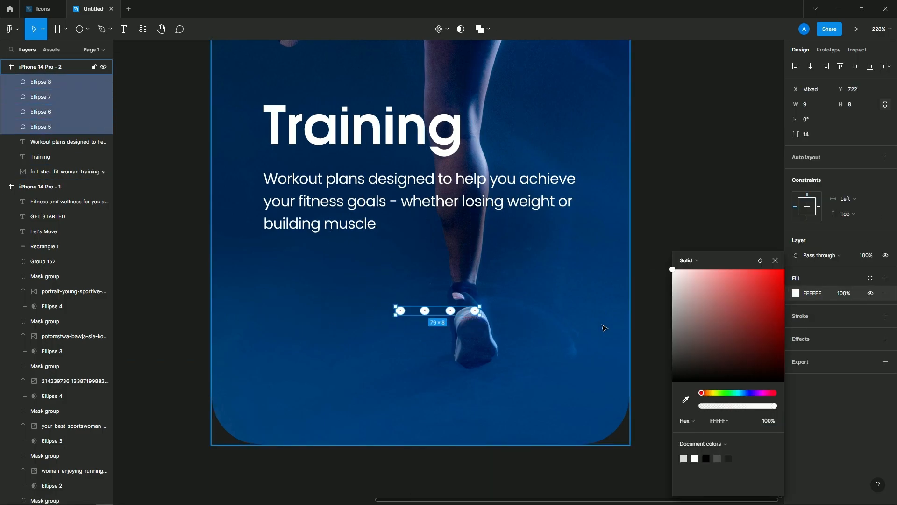
{"action": "key", "text": "ctrl+g"}
{"action": "key", "text": "Escape"}
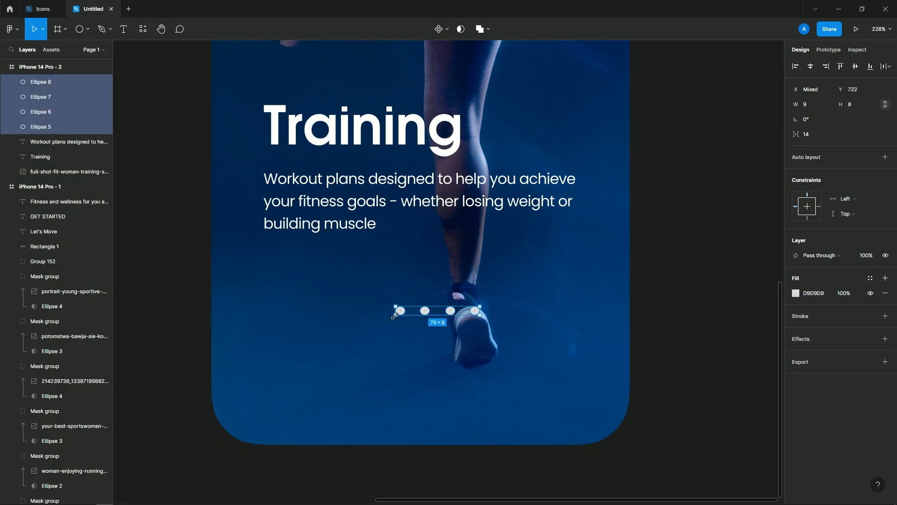
{"action": "key", "text": "ctrl+z"}
{"action": "left_click_drag", "start_coordinate": [322, 307], "coordinate": [403, 310]}
{"action": "left_click", "coordinate": [795, 293]}
{"action": "left_click_drag", "start_coordinate": [701, 301], "coordinate": [638, 255]}
{"action": "left_click", "coordinate": [674, 219]}
Fill the last three pagination dots with a mid grey, leaving the first one white.
{"action": "left_click", "coordinate": [476, 310]}
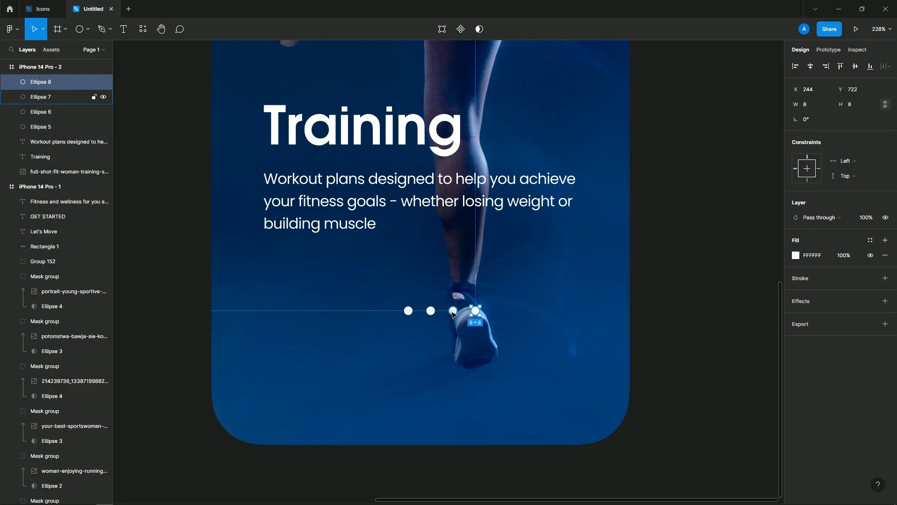
{"action": "left_click", "coordinate": [453, 311], "text": "shift"}
{"action": "left_click", "coordinate": [431, 311], "text": "shift"}
{"action": "left_click", "coordinate": [796, 293]}
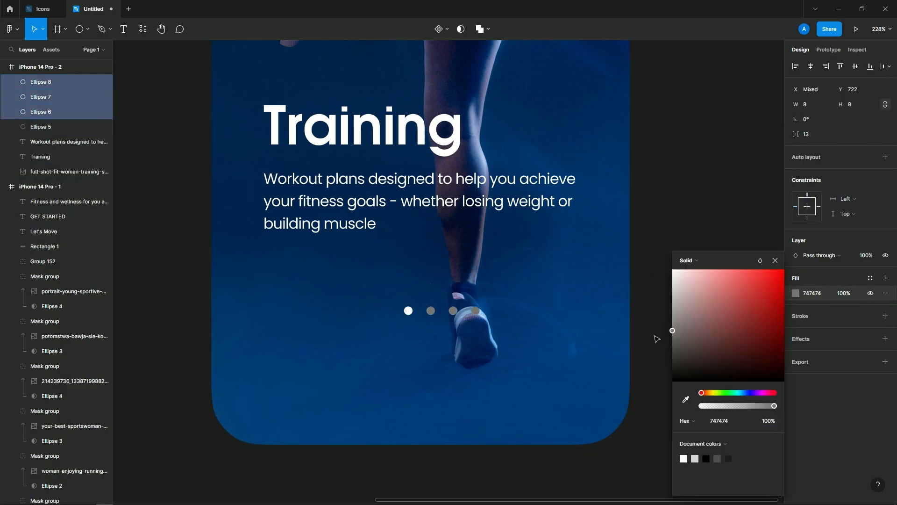
{"action": "left_click", "coordinate": [664, 270]}
Group the four pagination dots and centre the group between the workout paragraph and the standing foot.
{"action": "left_click", "coordinate": [408, 311]}
{"action": "left_click", "coordinate": [430, 311], "text": "shift"}
{"action": "left_click", "coordinate": [452, 311], "text": "shift"}
{"action": "left_click", "coordinate": [476, 311], "text": "shift"}
{"action": "key", "text": "ctrl+g"}
{"action": "left_click_drag", "start_coordinate": [457, 314], "coordinate": [440, 291]}
{"action": "scroll", "coordinate": [477, 265], "scroll_direction": "down", "scroll_amount": 4}
{"action": "left_click", "coordinate": [583, 317]}
{"action": "left_click", "coordinate": [314, 338]}
{"action": "left_click", "coordinate": [241, 337]}
{"action": "left_click", "coordinate": [218, 335], "text": "shift"}
{"action": "left_click", "coordinate": [290, 394]}
{"action": "left_click", "coordinate": [193, 335]}
Draw a 159 × 45 px rectangle near the bottom of the second screen and round its corners to 34.
{"action": "left_click", "coordinate": [69, 96]}
{"action": "left_click", "coordinate": [92, 31]}
{"action": "left_click", "coordinate": [46, 50]}
{"action": "left_click_drag", "start_coordinate": [367, 322], "coordinate": [447, 345]}
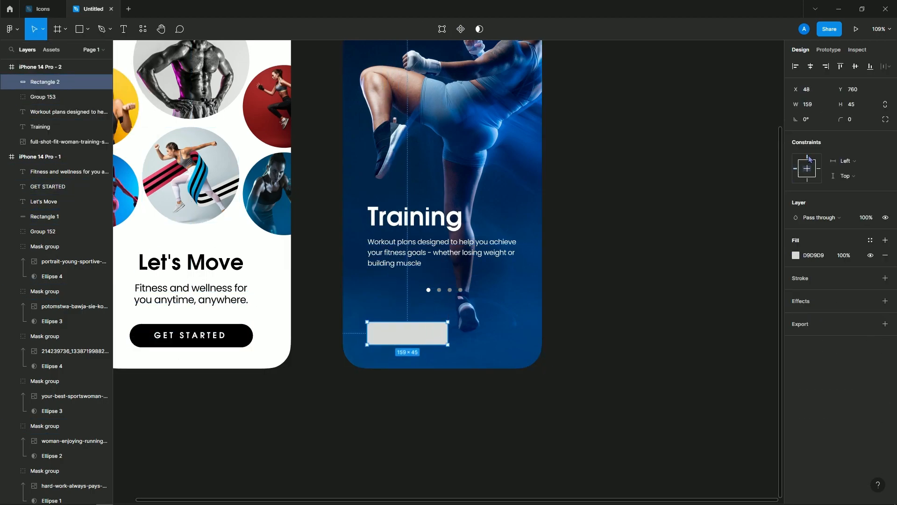
{"action": "left_click_drag", "start_coordinate": [235, 161], "coordinate": [237, 160]}
{"action": "left_click", "coordinate": [463, 396]}
Duplicate the rounded rectangle into a side-by-side pair 8 px apart and fill both white FFFFFF.
{"action": "mouse_move", "coordinate": [419, 338]}
{"action": "left_mouse_down"}
{"action": "mouse_move", "coordinate": [503, 344]}
{"action": "mouse_move", "coordinate": [433, 338]}
{"action": "left_mouse_up"}
{"action": "left_click", "coordinate": [434, 334], "text": "shift"}
{"action": "left_click", "coordinate": [467, 390]}
{"action": "left_click", "coordinate": [465, 337]}
{"action": "left_click", "coordinate": [418, 339], "text": "shift"}
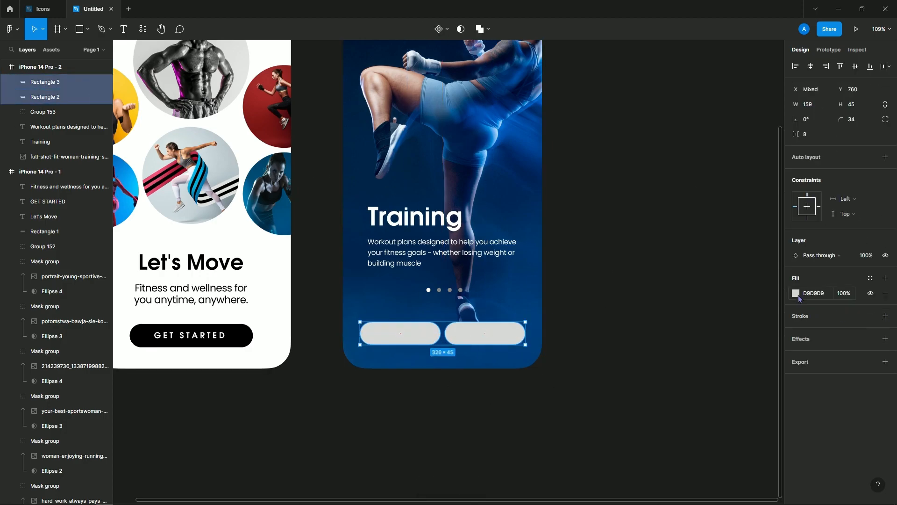
{"action": "left_click", "coordinate": [798, 297]}
{"action": "left_click", "coordinate": [695, 458]}
Turn the second rounded button into an outline by adding a 1 px white inside stroke and removing its fill.
{"action": "left_click", "coordinate": [459, 329]}
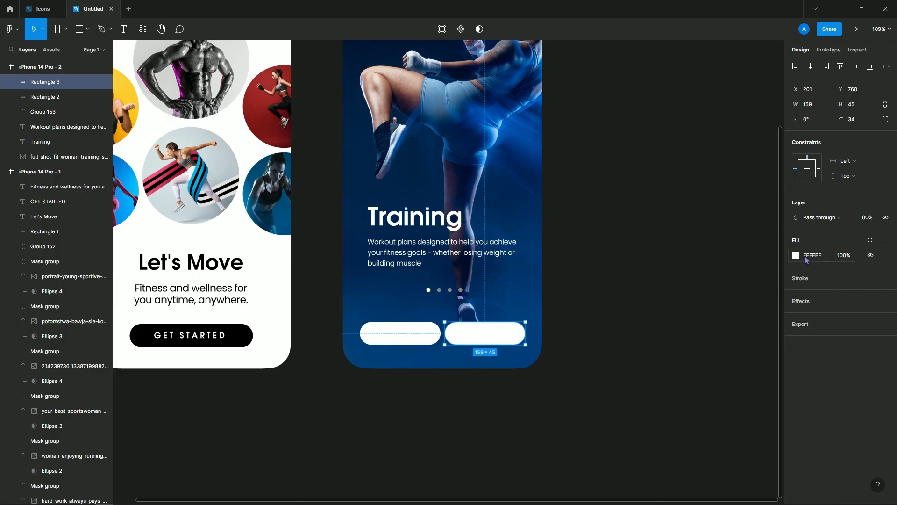
{"action": "left_click", "coordinate": [886, 278]}
{"action": "left_click", "coordinate": [796, 293]}
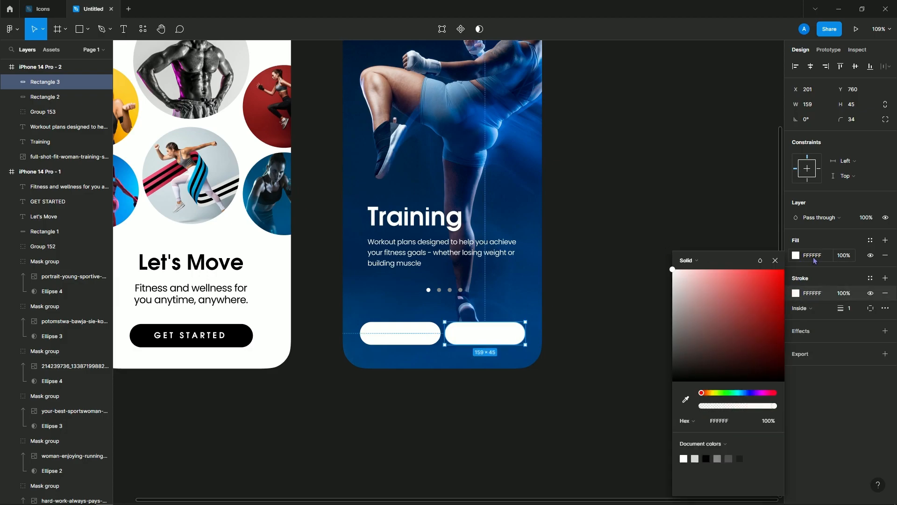
{"action": "left_click", "coordinate": [885, 255]}
{"action": "left_click", "coordinate": [636, 360]}
Add a white 16 px AvantGarde-Demi label with 7% letter spacing inside the outlined button, reading SIGN UP.
{"action": "scroll", "coordinate": [624, 357], "scroll_direction": "up", "scroll_amount": 2}
{"action": "scroll", "coordinate": [619, 351], "scroll_direction": "down", "scroll_amount": 2}
{"action": "left_click_drag", "start_coordinate": [601, 332], "coordinate": [544, 321]}
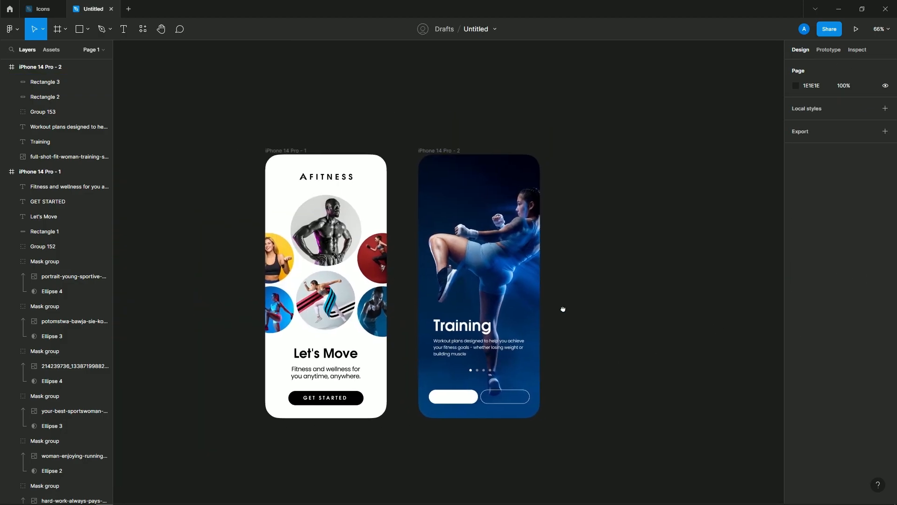
{"action": "scroll", "coordinate": [495, 322], "scroll_direction": "up", "scroll_amount": 3}
{"action": "scroll", "coordinate": [448, 326], "scroll_direction": "up", "scroll_amount": 1}
{"action": "scroll", "coordinate": [436, 427], "scroll_direction": "up", "scroll_amount": 4}
{"action": "left_click", "coordinate": [202, 415]}
{"action": "left_click", "coordinate": [419, 481]}
{"action": "left_click", "coordinate": [543, 426]}
{"action": "type", "text": "GET STARTED"}
{"action": "left_click_drag", "start_coordinate": [514, 416], "coordinate": [574, 415]}
{"action": "double_click", "coordinate": [604, 416]}
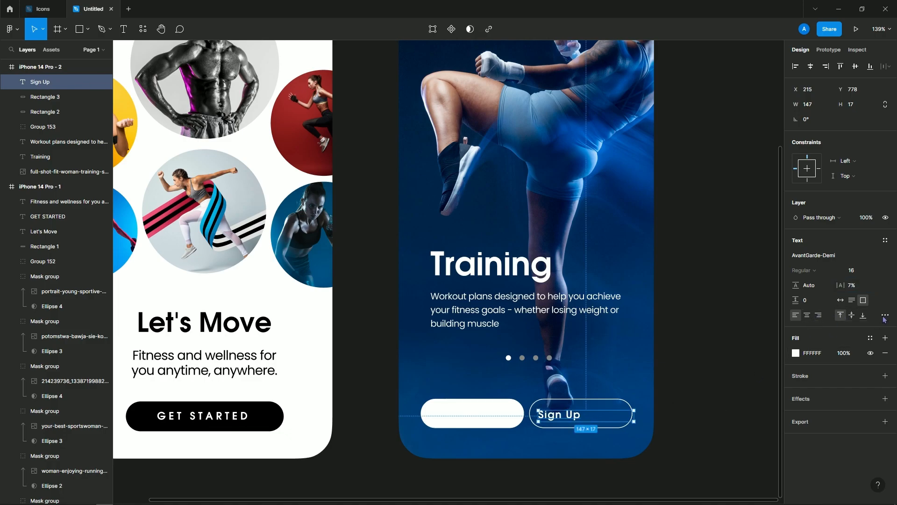
{"action": "double_click", "coordinate": [564, 414]}
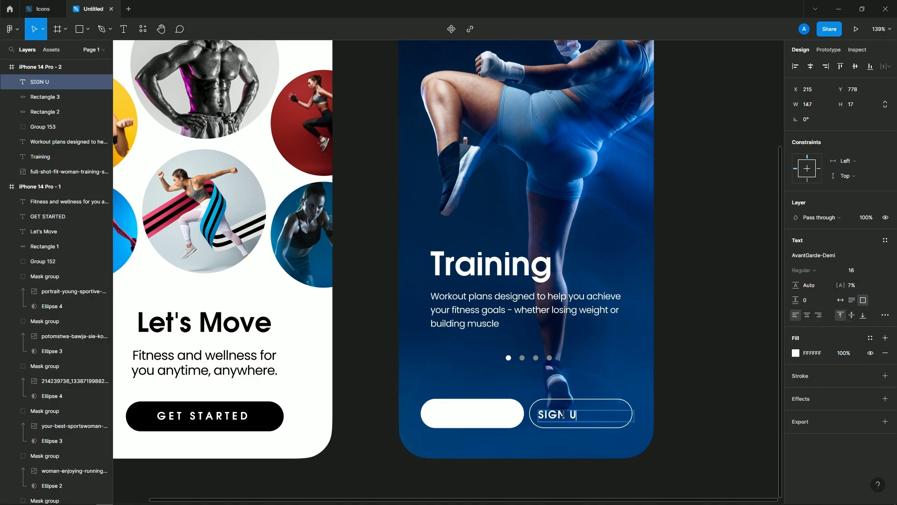
Centre-align the SIGN UP text and nudge its box into the middle of the outlined button.
{"action": "left_click", "coordinate": [806, 315]}
{"action": "left_click_drag", "start_coordinate": [602, 419], "coordinate": [590, 416]}
{"action": "left_click", "coordinate": [706, 453]}
{"action": "scroll", "coordinate": [581, 456], "scroll_direction": "up", "scroll_amount": 4}
{"action": "scroll", "coordinate": [584, 299], "scroll_direction": "down", "scroll_amount": 7}
{"action": "scroll", "coordinate": [590, 295], "scroll_direction": "up", "scroll_amount": 1}
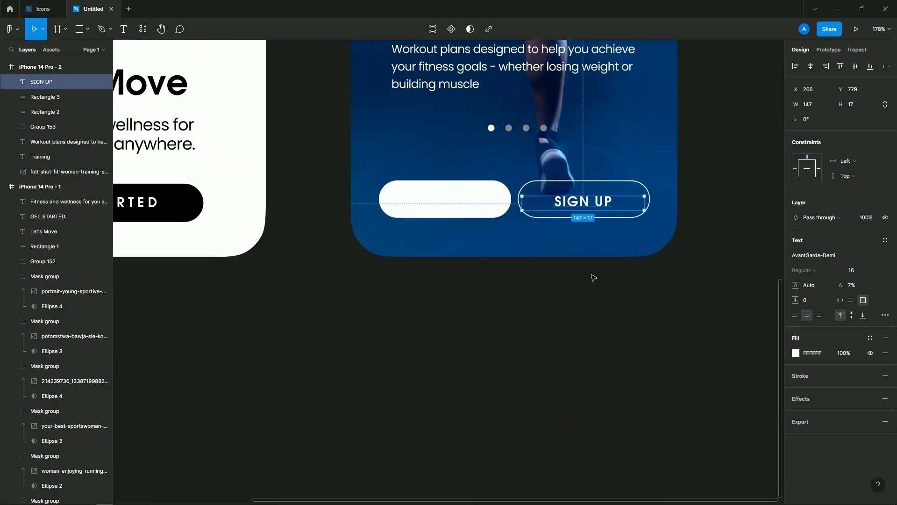
{"action": "scroll", "coordinate": [578, 199], "scroll_direction": "up", "scroll_amount": 5}
{"action": "key", "text": "Up"}
{"action": "key", "text": "Up"}
{"action": "left_click_drag", "start_coordinate": [584, 212], "coordinate": [522, 248]}
Duplicate the SIGN UP label onto the white button, fill it black 000000 and change its text to LOG IN.
{"action": "scroll", "coordinate": [596, 265], "scroll_direction": "down", "scroll_amount": 6}
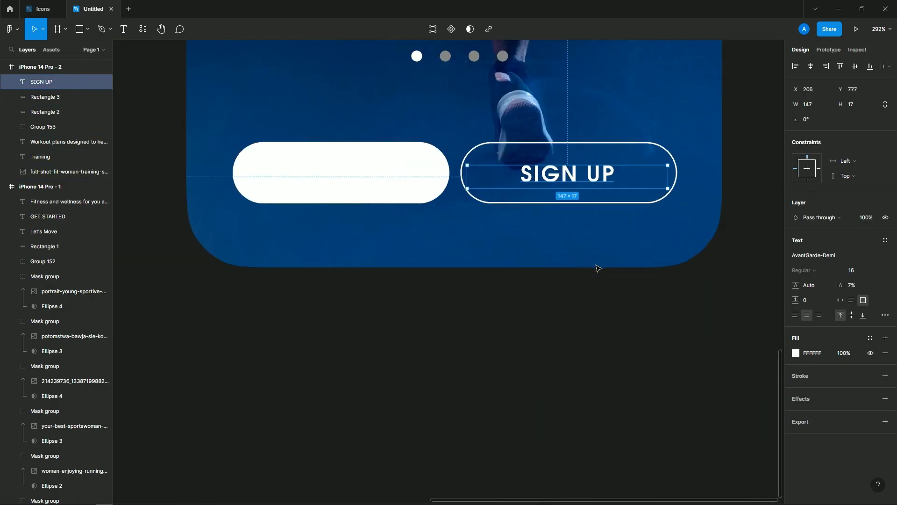
{"action": "scroll", "coordinate": [598, 267], "scroll_direction": "up", "scroll_amount": 2}
{"action": "left_click_drag", "start_coordinate": [630, 263], "coordinate": [400, 260]}
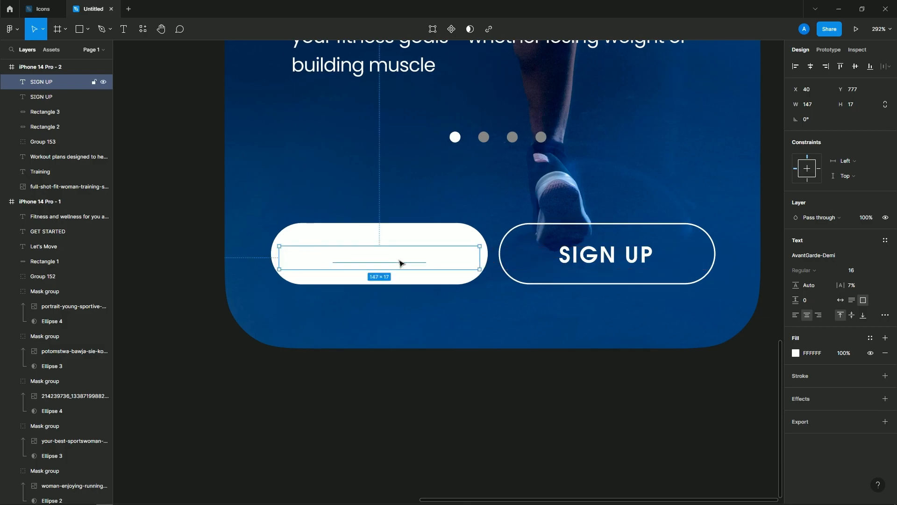
{"action": "left_click", "coordinate": [796, 354]}
{"action": "left_click_drag", "start_coordinate": [743, 367], "coordinate": [629, 397]}
{"action": "double_click", "coordinate": [368, 254]}
{"action": "type", "text": "LOG IN"}
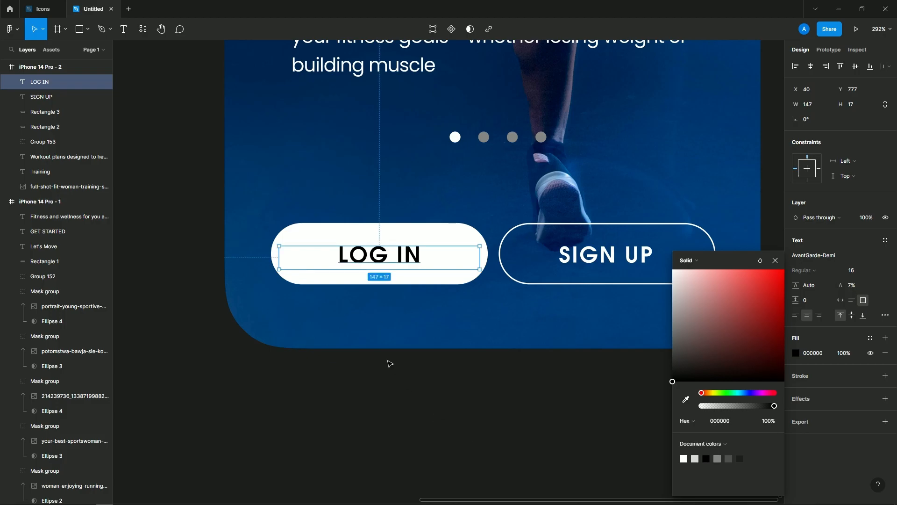
Move the pagination dots, the workout paragraph and the Training title slightly down towards the buttons.
{"action": "scroll", "coordinate": [388, 362], "scroll_direction": "down", "scroll_amount": 5}
{"action": "left_click", "coordinate": [389, 362]}
{"action": "left_click", "coordinate": [444, 277]}
{"action": "scroll", "coordinate": [438, 372], "scroll_direction": "up", "scroll_amount": 2}
{"action": "left_click_drag", "start_coordinate": [442, 360], "coordinate": [441, 369]}
{"action": "left_click_drag", "start_coordinate": [413, 326], "coordinate": [414, 336]}
{"action": "left_click", "coordinate": [501, 313]}
{"action": "left_click_drag", "start_coordinate": [501, 312], "coordinate": [481, 322]}
{"action": "scroll", "coordinate": [480, 322], "scroll_direction": "down", "scroll_amount": 3}
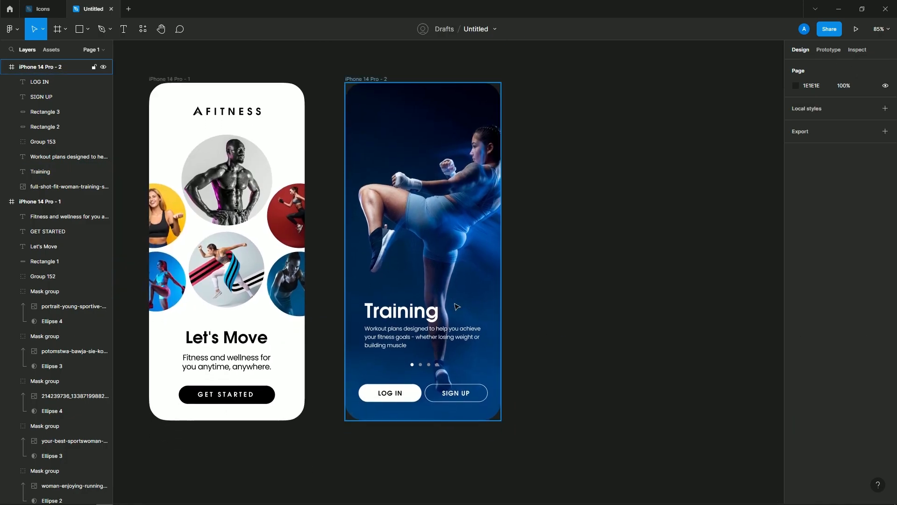
Replace the second screen's Training title with Supplements copied from Notepad, and reduce its font size to 47.
{"action": "left_click", "coordinate": [136, 494]}
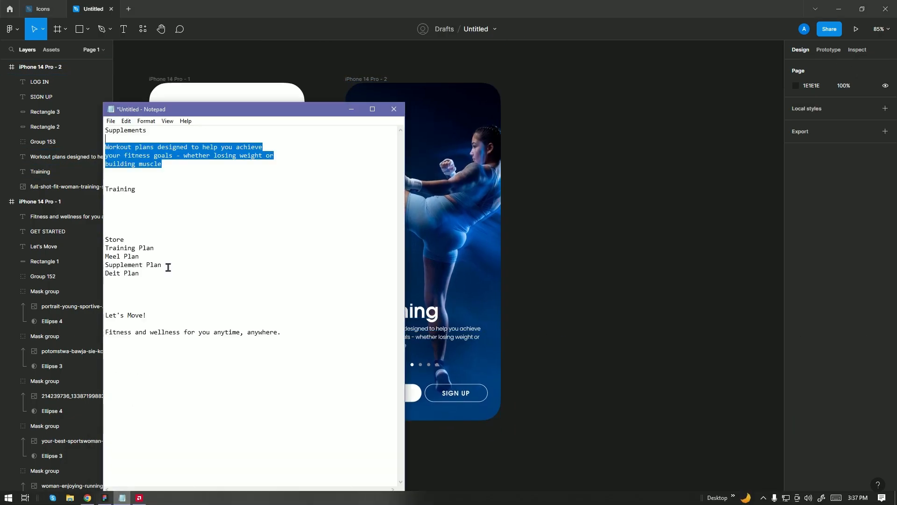
{"action": "double_click", "coordinate": [139, 133]}
{"action": "key", "text": "ctrl+c"}
{"action": "double_click", "coordinate": [421, 311]}
{"action": "key", "text": "ctrl+v"}
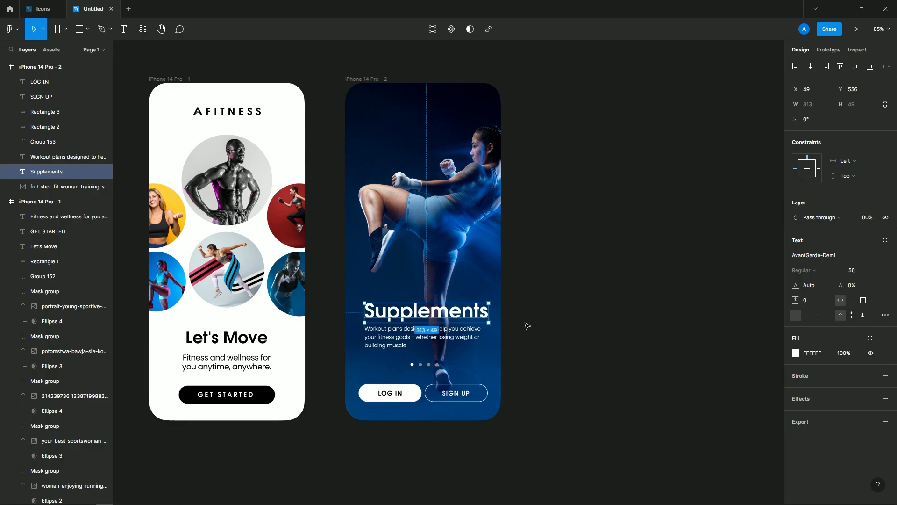
{"action": "left_click", "coordinate": [592, 314]}
Duplicate the whole Supplements screen and place the copy beside it as a third screen.
{"action": "scroll", "coordinate": [584, 314], "scroll_direction": "down", "scroll_amount": 4}
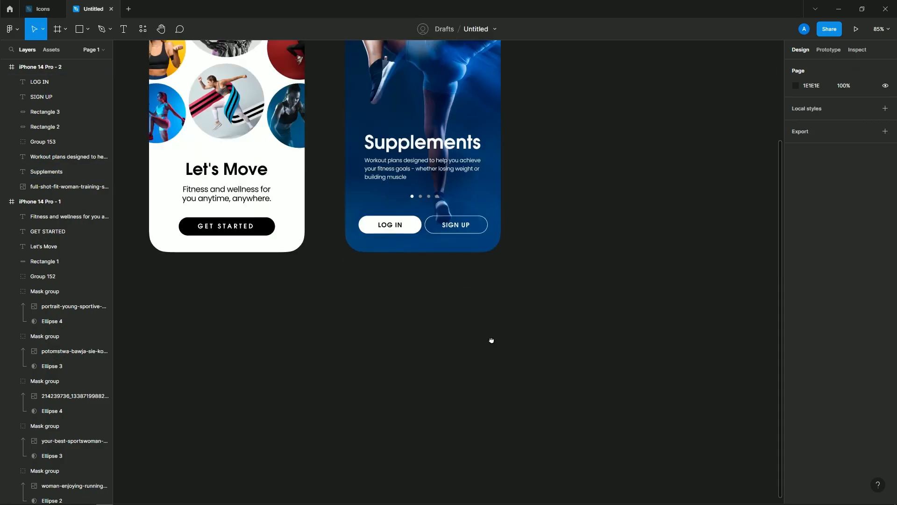
{"action": "left_click_drag", "start_coordinate": [485, 323], "coordinate": [517, 388]}
{"action": "scroll", "coordinate": [517, 388], "scroll_direction": "down", "scroll_amount": 3}
{"action": "left_click_drag", "start_coordinate": [494, 290], "coordinate": [429, 321]}
{"action": "left_click_drag", "start_coordinate": [517, 416], "coordinate": [385, 160]}
{"action": "left_click", "coordinate": [401, 175]}
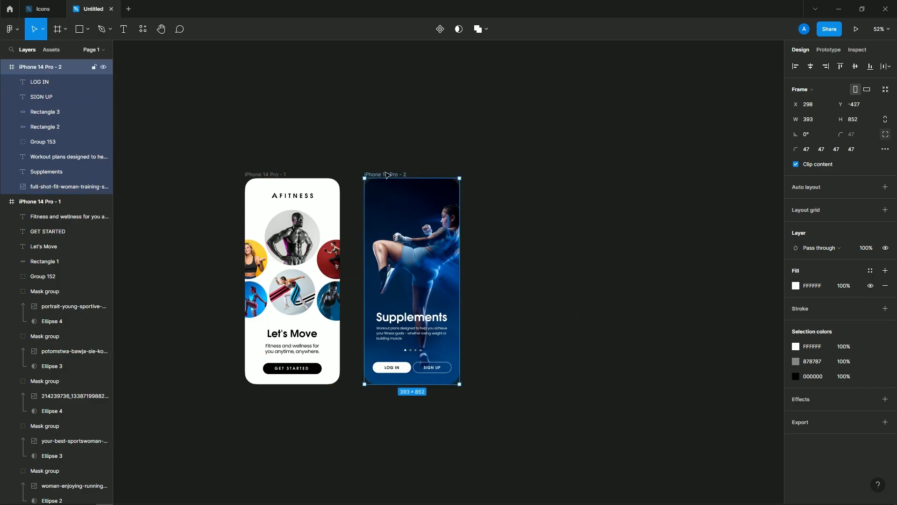
{"action": "left_click_drag", "start_coordinate": [393, 186], "coordinate": [541, 186]}
{"action": "scroll", "coordinate": [542, 196], "scroll_direction": "right", "scroll_amount": 3}
Copy the battle-rope woman photo from the Icons file and paste it above the third screen's kickboxing photo.
{"action": "left_click", "coordinate": [488, 256]}
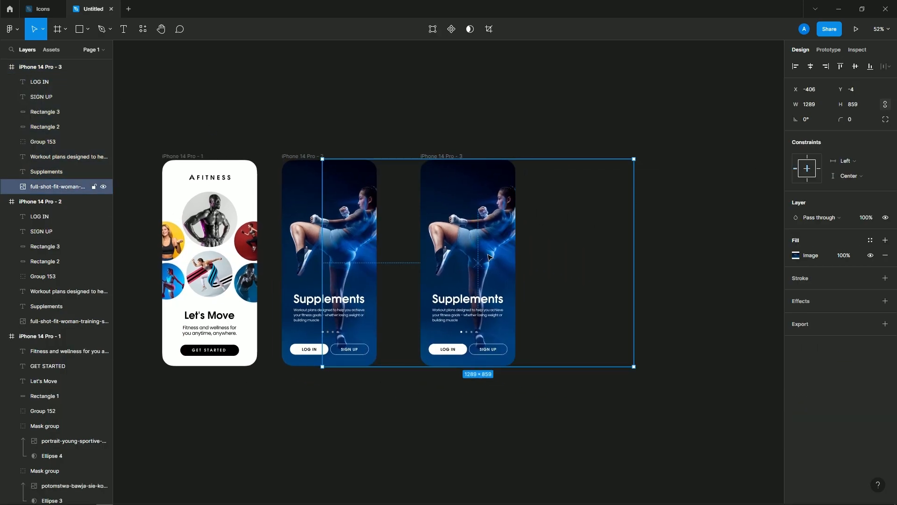
{"action": "left_click", "coordinate": [46, 10]}
{"action": "left_click", "coordinate": [565, 302]}
{"action": "left_click", "coordinate": [89, 9]}
{"action": "double_click", "coordinate": [471, 225]}
{"action": "key", "text": "ctrl+v"}
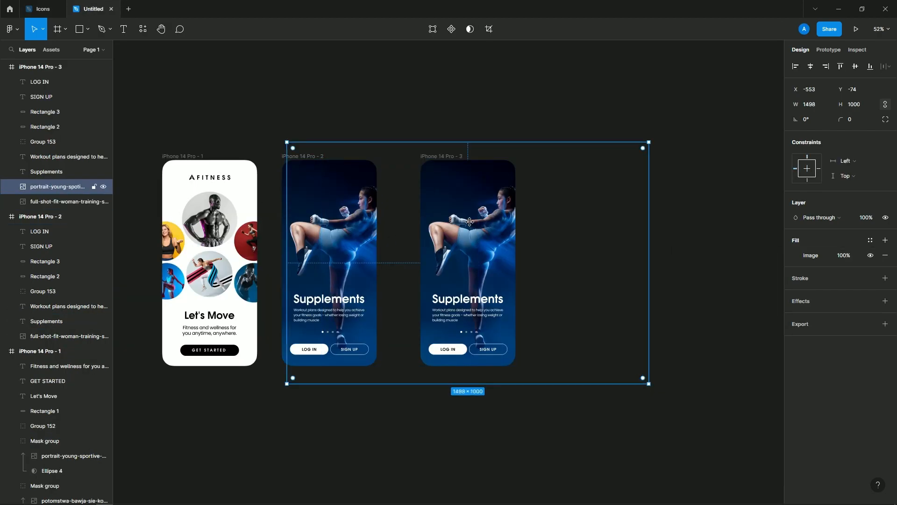
Scale the battle-rope photo to about 1282 × 855 px to fill the third screen, and delete the kickboxing photo behind it.
{"action": "left_click_drag", "start_coordinate": [464, 143], "coordinate": [464, 160]}
{"action": "left_click_drag", "start_coordinate": [460, 383], "coordinate": [490, 350]}
{"action": "key", "text": "Escape"}
{"action": "left_click", "coordinate": [479, 248]}
{"action": "left_click", "coordinate": [39, 202]}
{"action": "key", "text": "Delete"}
Draw a 521 × 450 px rectangle over the third screen's lower half and place it between the photo and the text layers.
{"action": "left_click", "coordinate": [369, 330]}
{"action": "scroll", "coordinate": [409, 281], "scroll_direction": "up", "scroll_amount": 2}
{"action": "left_click_drag", "start_coordinate": [409, 281], "coordinate": [371, 260]}
{"action": "left_click", "coordinate": [371, 260]}
{"action": "scroll", "coordinate": [461, 287], "scroll_direction": "up", "scroll_amount": 2}
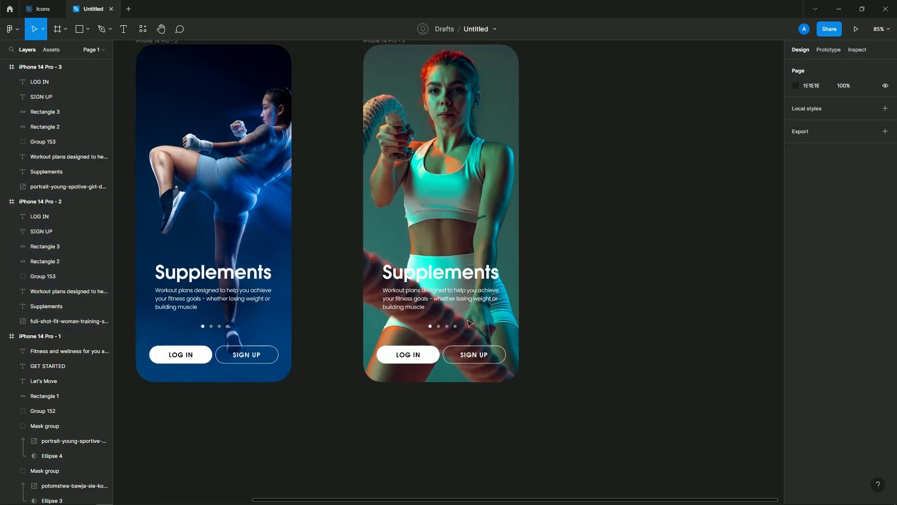
{"action": "left_click_drag", "start_coordinate": [464, 281], "coordinate": [461, 308]}
{"action": "scroll", "coordinate": [461, 309], "scroll_direction": "down", "scroll_amount": 2}
{"action": "left_click", "coordinate": [451, 235]}
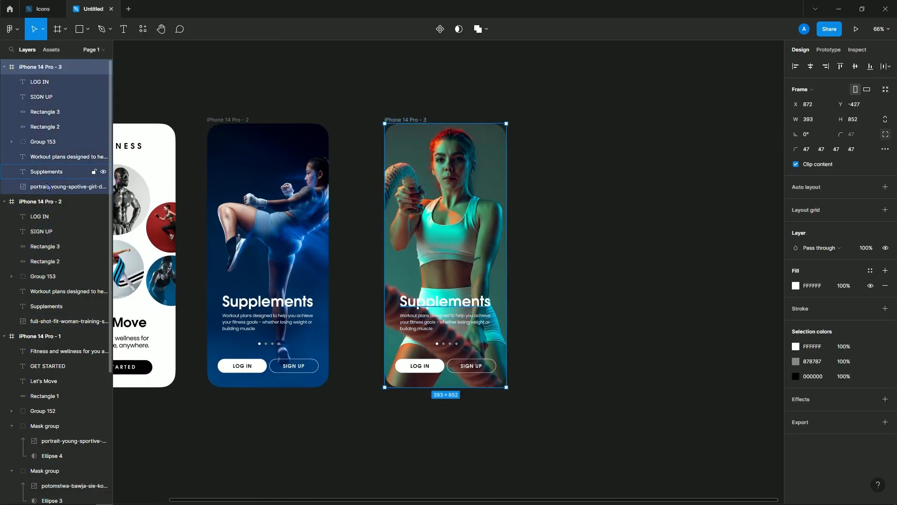
{"action": "left_click", "coordinate": [452, 235]}
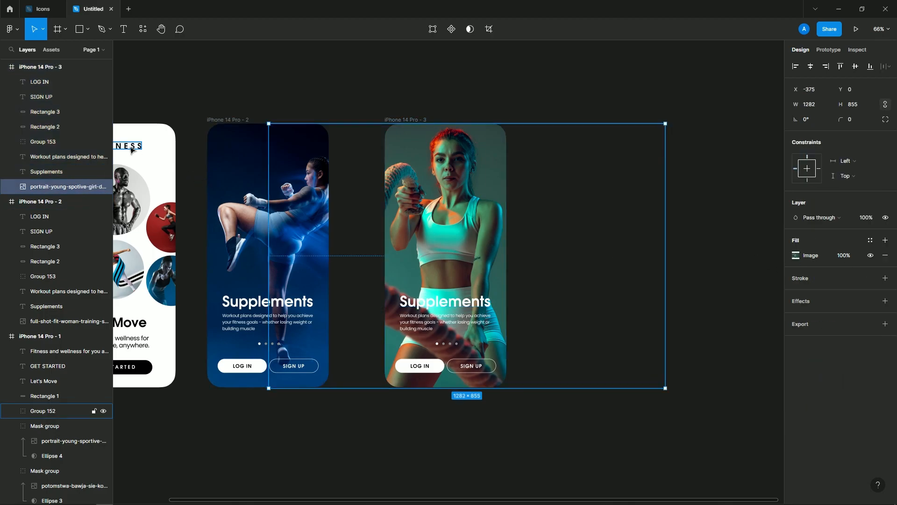
{"action": "mouse_move", "coordinate": [361, 256]}
{"action": "left_mouse_down"}
{"action": "mouse_move", "coordinate": [504, 393]}
{"action": "mouse_move", "coordinate": [522, 394]}
{"action": "left_mouse_up"}
{"action": "mouse_move", "coordinate": [46, 68]}
{"action": "left_mouse_down"}
{"action": "mouse_move", "coordinate": [75, 158]}
{"action": "mouse_move", "coordinate": [140, 200]}
{"action": "left_mouse_up"}
Fill the rectangle with black 000000 and change the fill to a linear gradient fading to transparent.
{"action": "left_click", "coordinate": [796, 255]}
{"action": "left_click_drag", "start_coordinate": [725, 351], "coordinate": [649, 401]}
{"action": "left_click", "coordinate": [687, 256]}
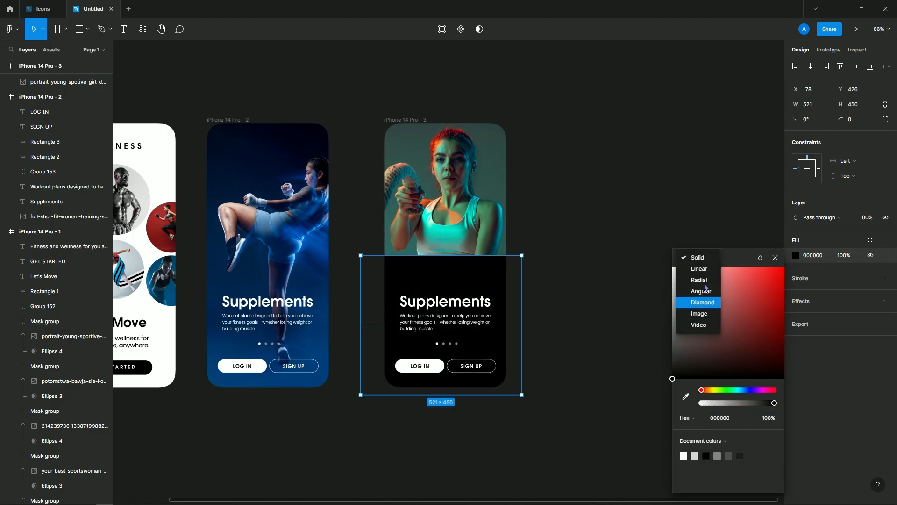
{"action": "left_click", "coordinate": [699, 282]}
{"action": "left_click", "coordinate": [688, 227]}
{"action": "left_click", "coordinate": [691, 214]}
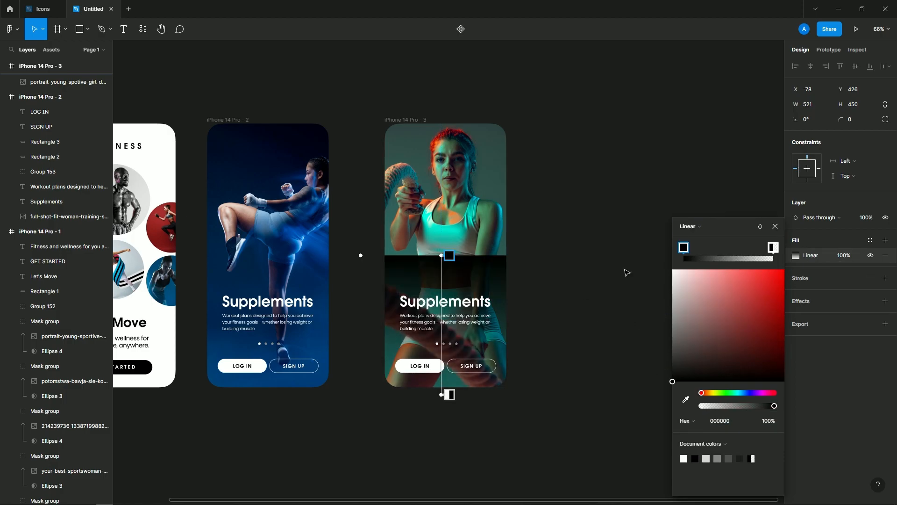
Reverse the gradient so black sits at the bottom, shift its black stop upward and set the fill opacity to 79%.
{"action": "left_click_drag", "start_coordinate": [441, 394], "coordinate": [401, 397]}
{"action": "left_click_drag", "start_coordinate": [394, 249], "coordinate": [410, 258]}
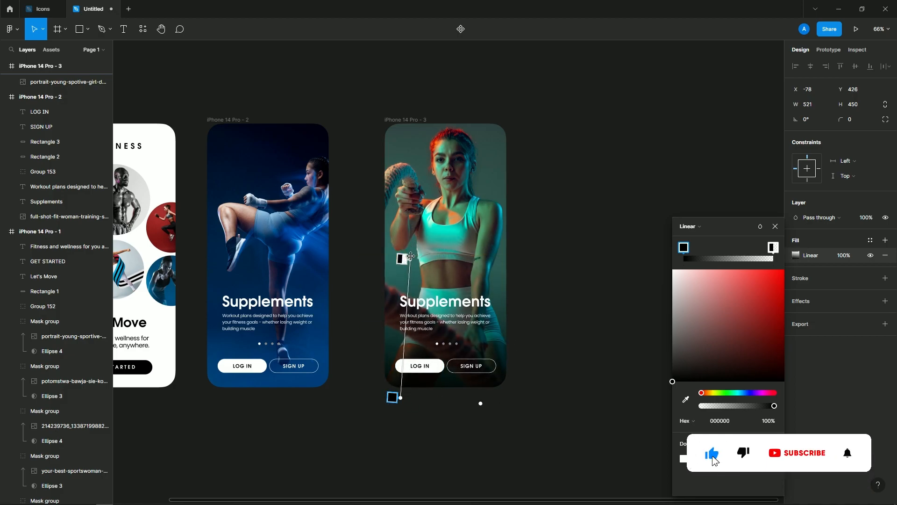
{"action": "left_click_drag", "start_coordinate": [393, 388], "coordinate": [387, 348]}
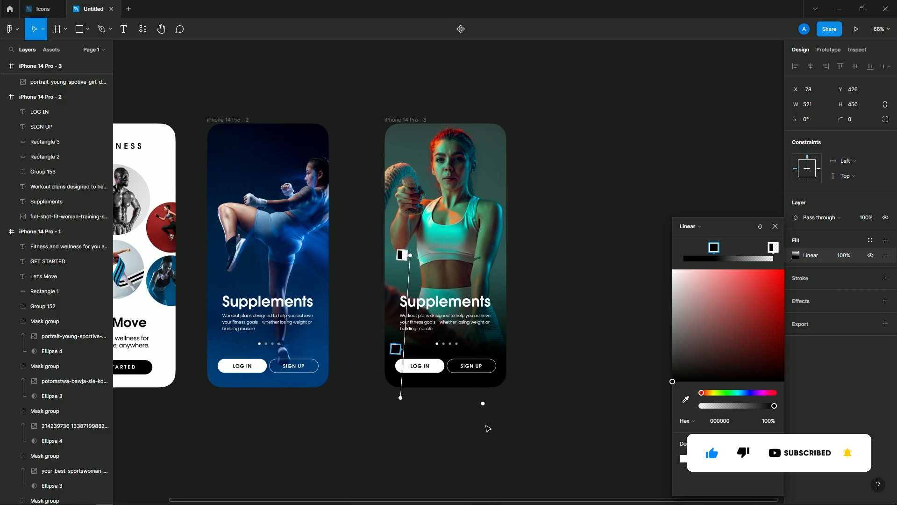
{"action": "left_click", "coordinate": [846, 255]}
{"action": "type", "text": "75"}
{"action": "key", "text": "Return"}
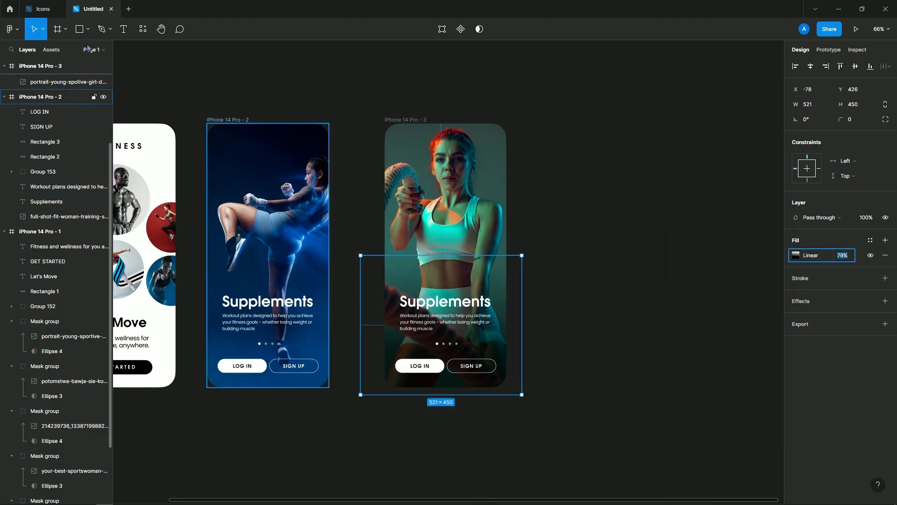
Change the third screen's title to Training and discard the empty text object above the screens.
{"action": "key", "text": "t"}
{"action": "left_click", "coordinate": [465, 303]}
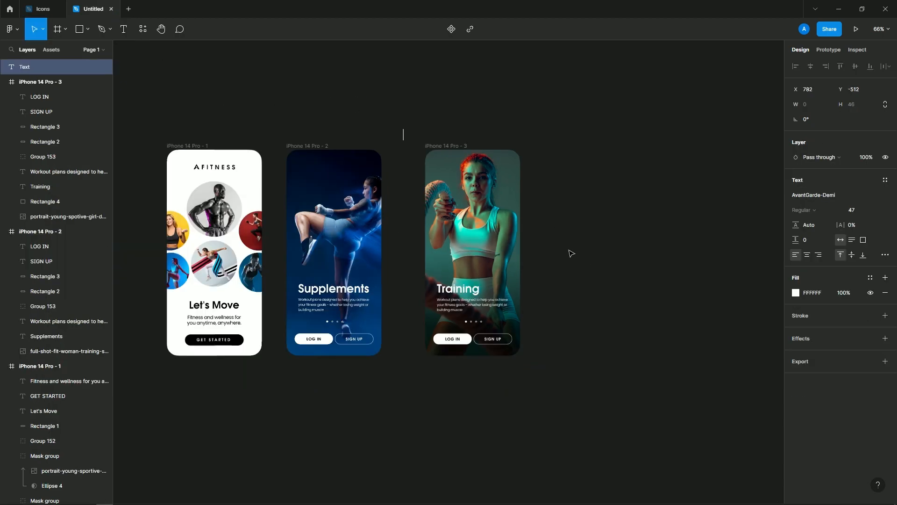
{"action": "scroll", "coordinate": [570, 251], "scroll_direction": "down", "scroll_amount": 1}
{"action": "key", "text": "Escape"}
{"action": "left_click", "coordinate": [462, 170]}
{"action": "left_click", "coordinate": [437, 163]}
{"action": "key", "text": "Delete"}
Duplicate the Training screen and place the copy to its right as a fourth screen.
{"action": "left_click", "coordinate": [467, 170]}
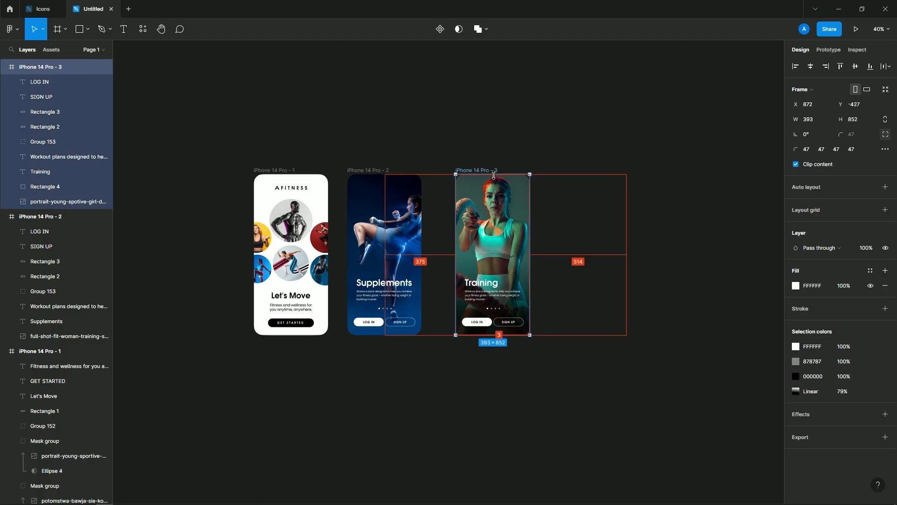
{"action": "scroll", "coordinate": [557, 260], "scroll_direction": "up", "scroll_amount": 1}
{"action": "scroll", "coordinate": [459, 148], "scroll_direction": "up", "scroll_amount": 2}
{"action": "left_click", "coordinate": [461, 150]}
{"action": "left_click_drag", "start_coordinate": [491, 281], "coordinate": [449, 212]}
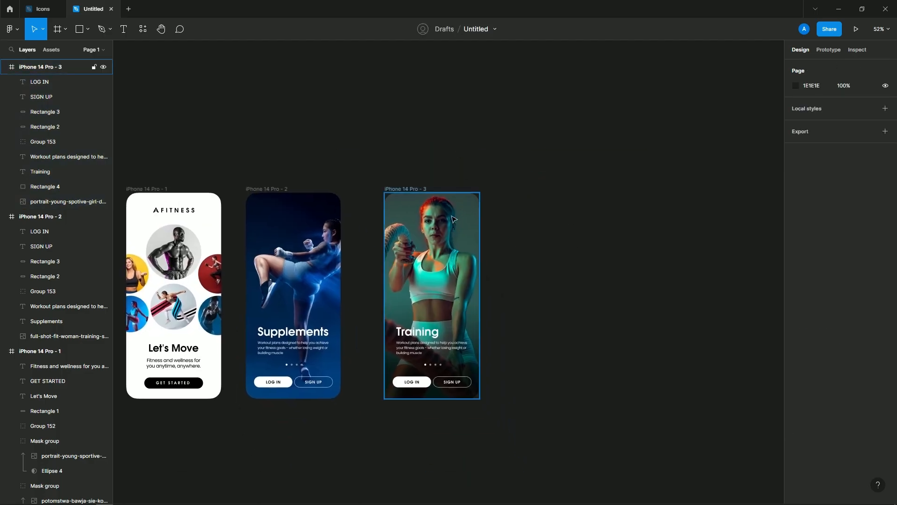
{"action": "scroll", "coordinate": [448, 212], "scroll_direction": "up", "scroll_amount": 3}
{"action": "left_click_drag", "start_coordinate": [351, 166], "coordinate": [686, 187], "text": "alt"}
{"action": "scroll", "coordinate": [686, 186], "scroll_direction": "down", "scroll_amount": 5}
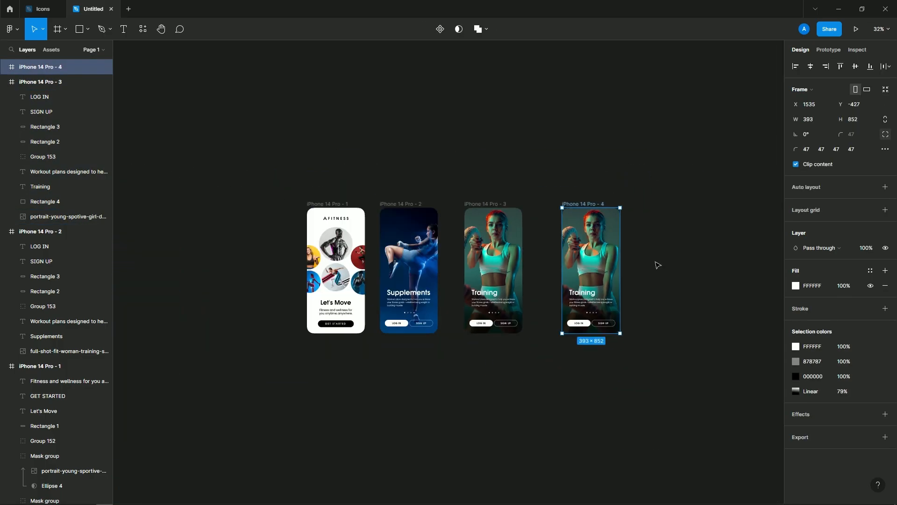
{"action": "left_click", "coordinate": [638, 300]}
Replace the fourth screen's photo with the braided woman in yellow hand wraps from the Icons file, scaled to 1278 × 852 px.
{"action": "left_click", "coordinate": [43, 8]}
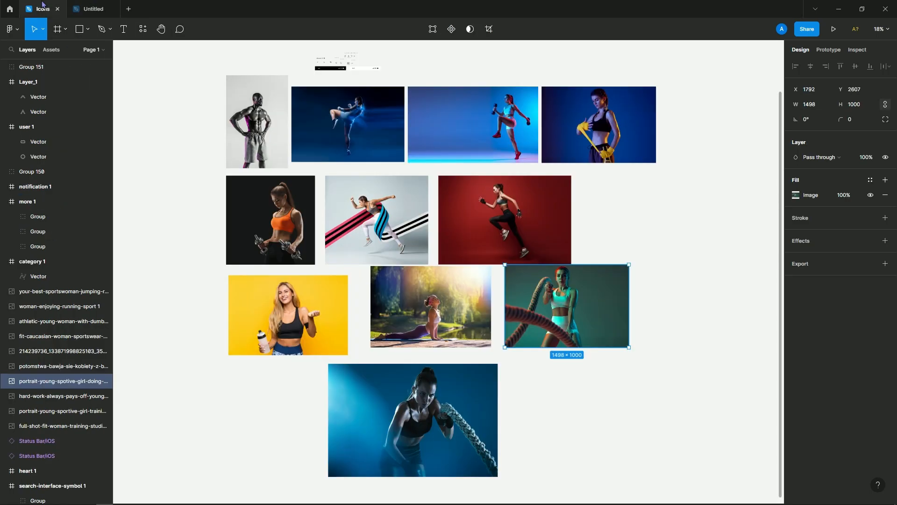
{"action": "left_click", "coordinate": [547, 155]}
{"action": "left_click", "coordinate": [94, 8]}
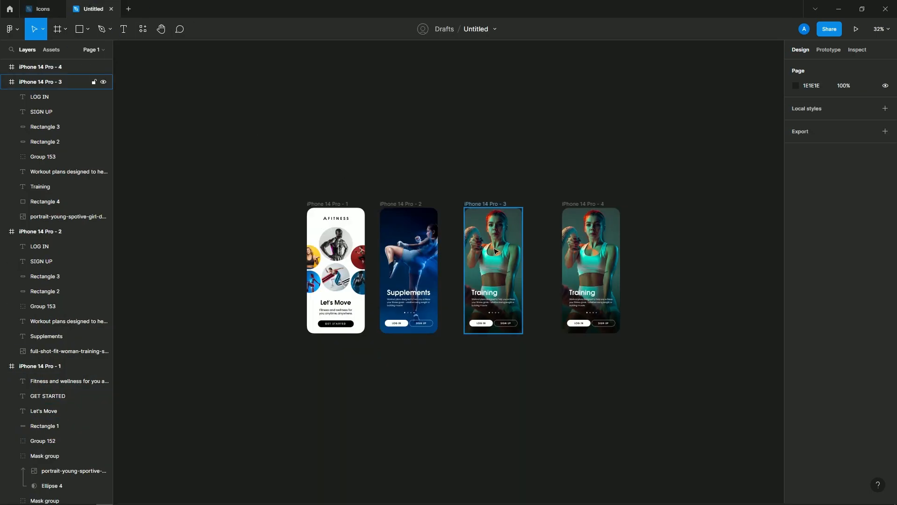
{"action": "key", "text": "ctrl+v"}
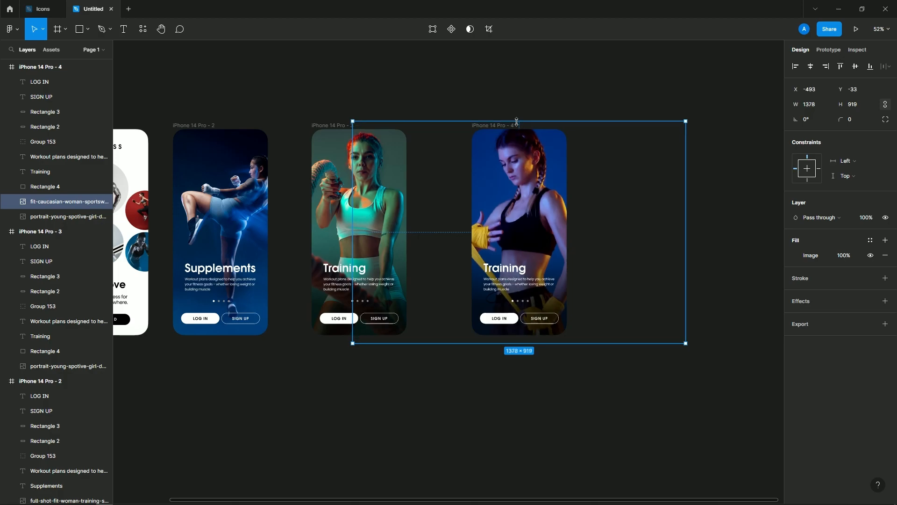
{"action": "left_click_drag", "start_coordinate": [508, 343], "coordinate": [512, 336]}
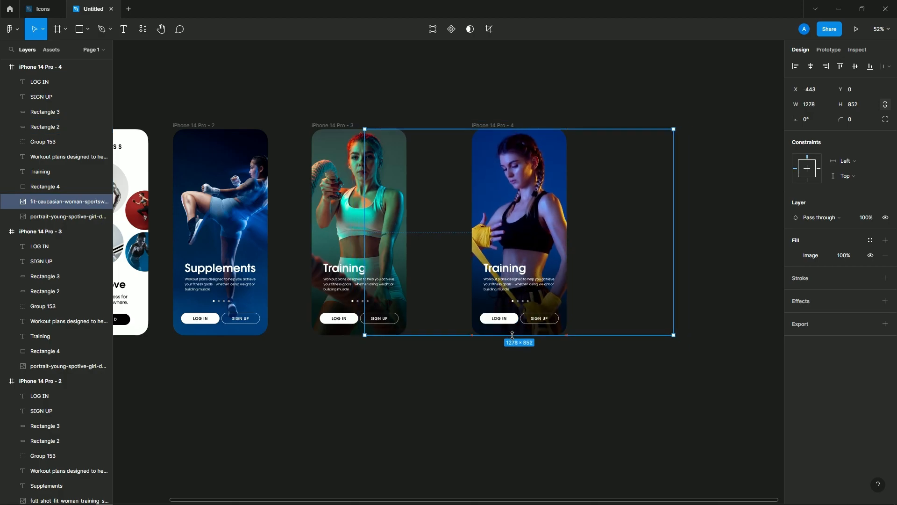
{"action": "left_click", "coordinate": [53, 217]}
{"action": "key", "text": "Delete"}
Change the fourth screen's title to Meal.
{"action": "double_click", "coordinate": [516, 271]}
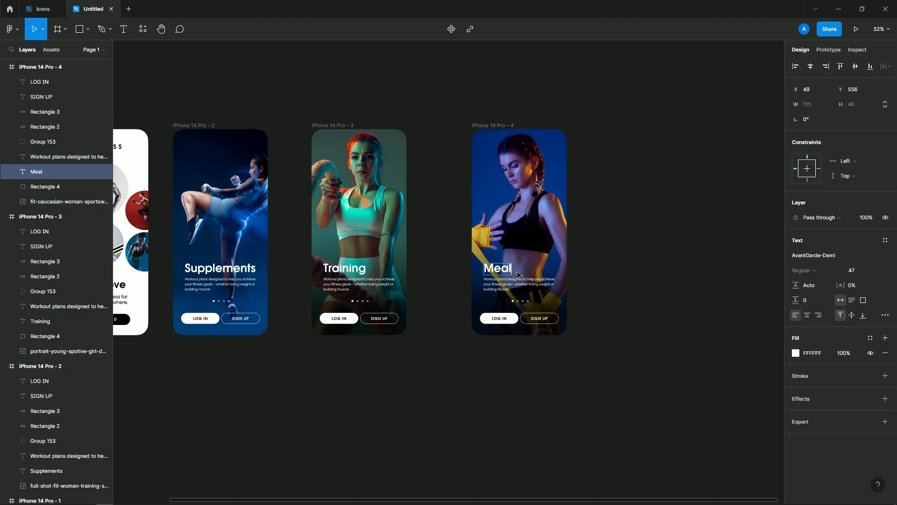
{"action": "scroll", "coordinate": [548, 369], "scroll_direction": "down", "scroll_amount": 2}
{"action": "left_click", "coordinate": [549, 369]}
{"action": "scroll", "coordinate": [549, 368], "scroll_direction": "up", "scroll_amount": 1}
{"action": "left_click_drag", "start_coordinate": [549, 369], "coordinate": [513, 344]}
{"action": "left_click_drag", "start_coordinate": [443, 293], "coordinate": [421, 282]}
Duplicate the Meal screen and place the copy to its right as a fifth screen.
{"action": "left_click_drag", "start_coordinate": [449, 145], "coordinate": [566, 147]}
{"action": "left_click", "coordinate": [505, 122]}
{"action": "left_click_drag", "start_coordinate": [483, 111], "coordinate": [397, 83]}
{"action": "scroll", "coordinate": [397, 84], "scroll_direction": "up", "scroll_amount": 1}
Try the outdoor yoga photo from the Icons file as the fifth screen's background and remove it again.
{"action": "left_click", "coordinate": [43, 9]}
{"action": "left_click", "coordinate": [458, 309]}
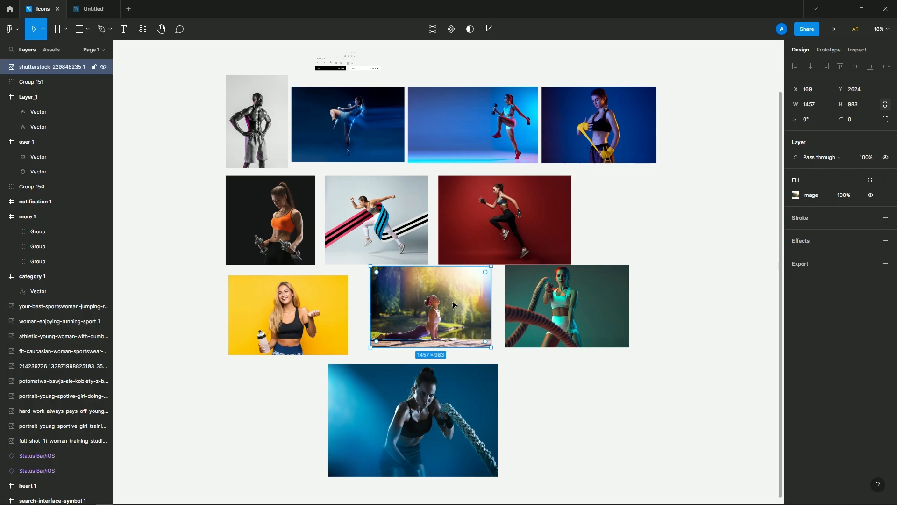
{"action": "key", "text": "ctrl+c"}
{"action": "left_click", "coordinate": [93, 9]}
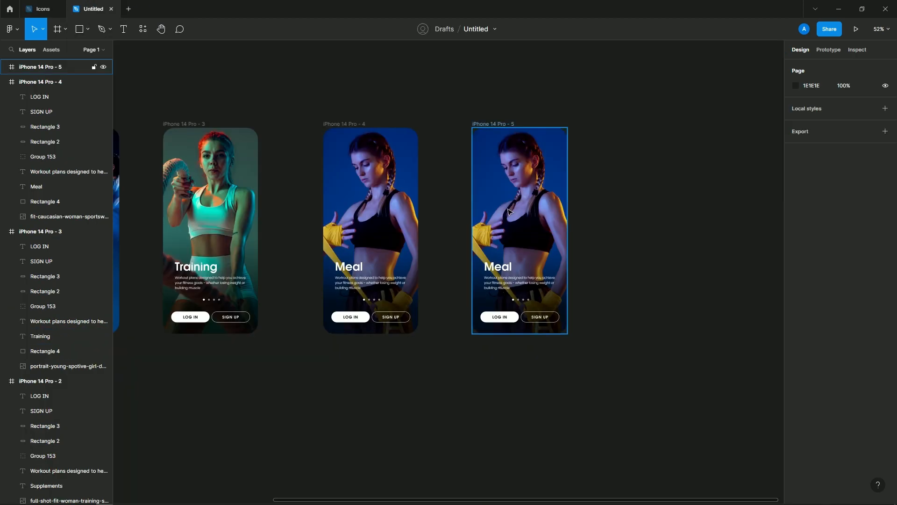
{"action": "left_click", "coordinate": [535, 224]}
{"action": "key", "text": "ctrl+v"}
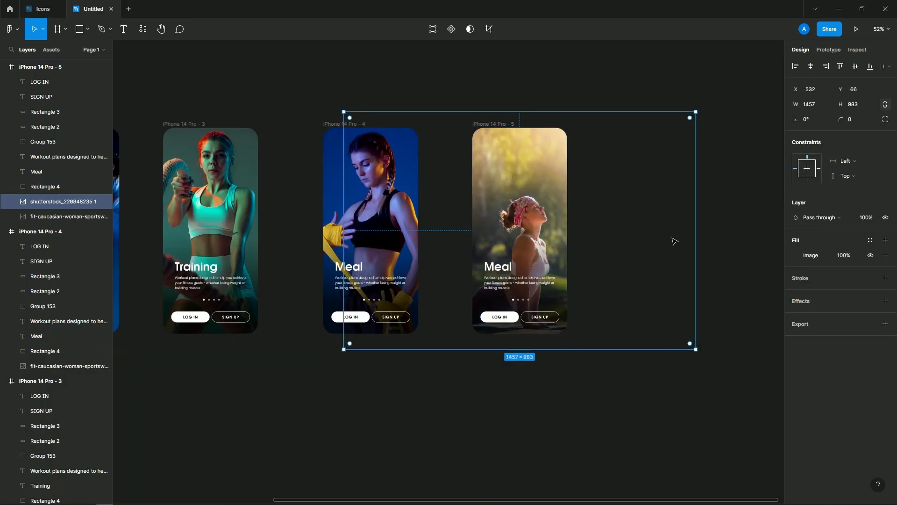
{"action": "key", "text": "Delete"}
Use the blonde woman on yellow from the Icons file as the fifth screen's background, scaled to 1276 × 852 px and shifted right.
{"action": "left_click", "coordinate": [58, 5]}
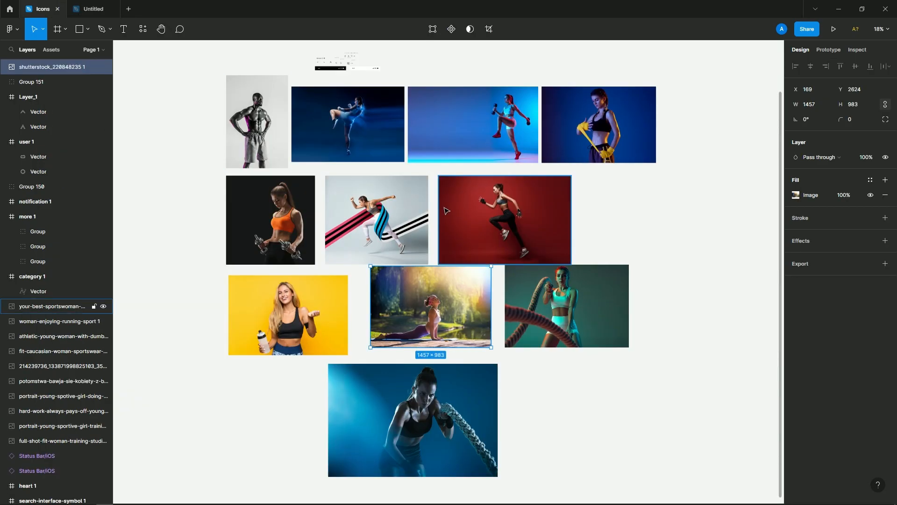
{"action": "left_click", "coordinate": [314, 321]}
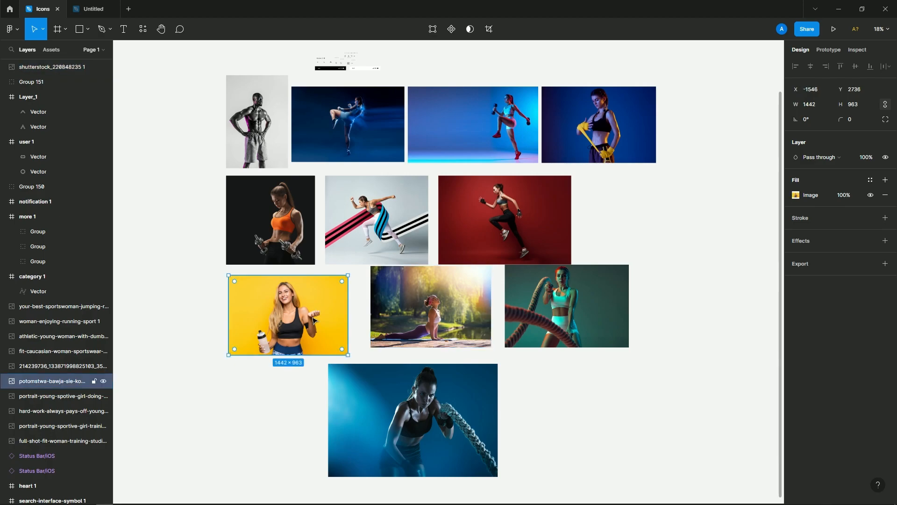
{"action": "left_click", "coordinate": [83, 8]}
{"action": "key", "text": "ctrl+v"}
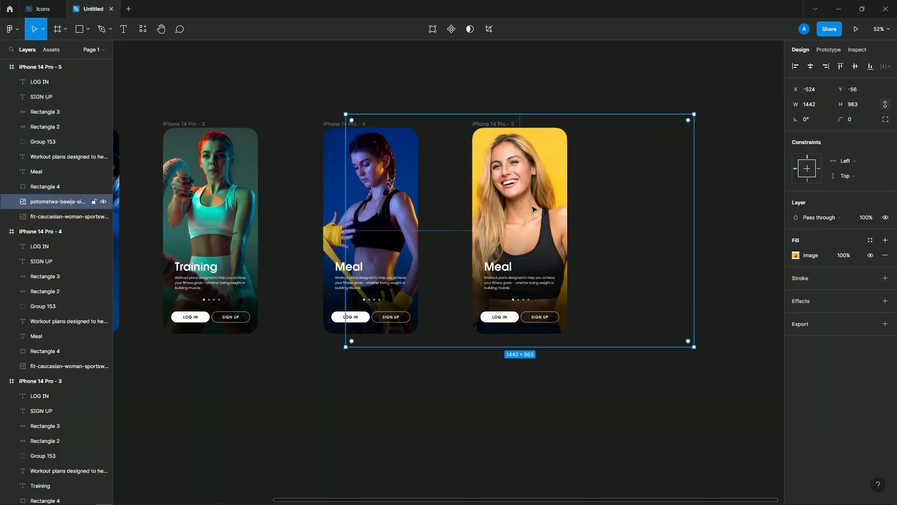
{"action": "left_click_drag", "start_coordinate": [516, 113], "coordinate": [516, 128]}
{"action": "left_click_drag", "start_coordinate": [513, 347], "coordinate": [513, 333]}
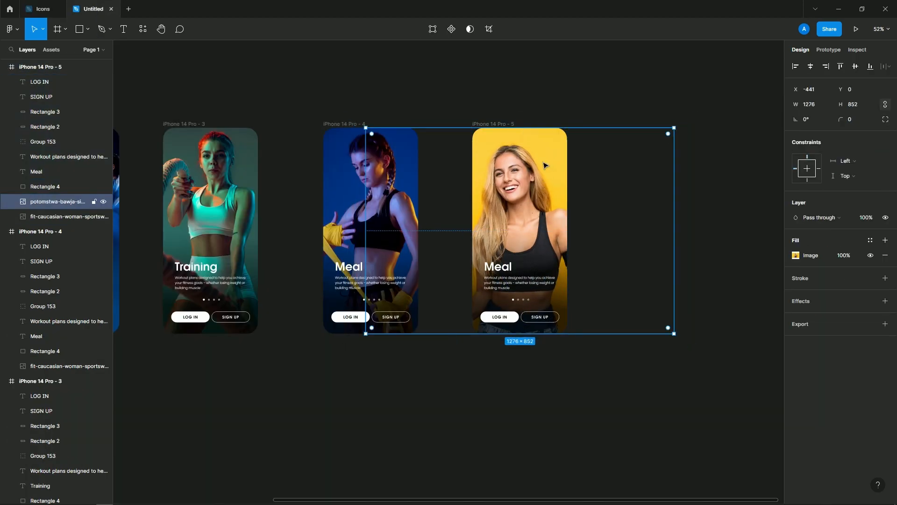
{"action": "left_click_drag", "start_coordinate": [542, 164], "coordinate": [565, 165]}
{"action": "left_click", "coordinate": [548, 348]}
Change the fifth screen's title to Diet.
{"action": "left_click", "coordinate": [500, 267]}
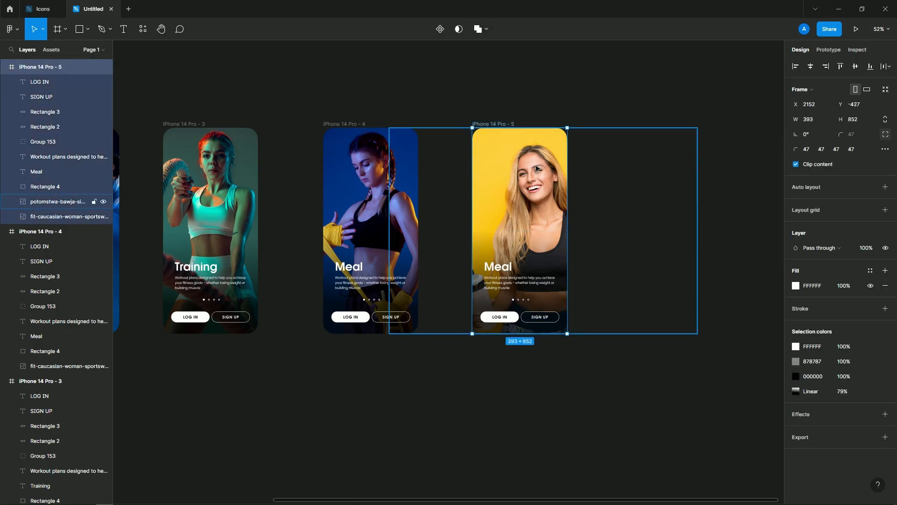
{"action": "double_click", "coordinate": [500, 267]}
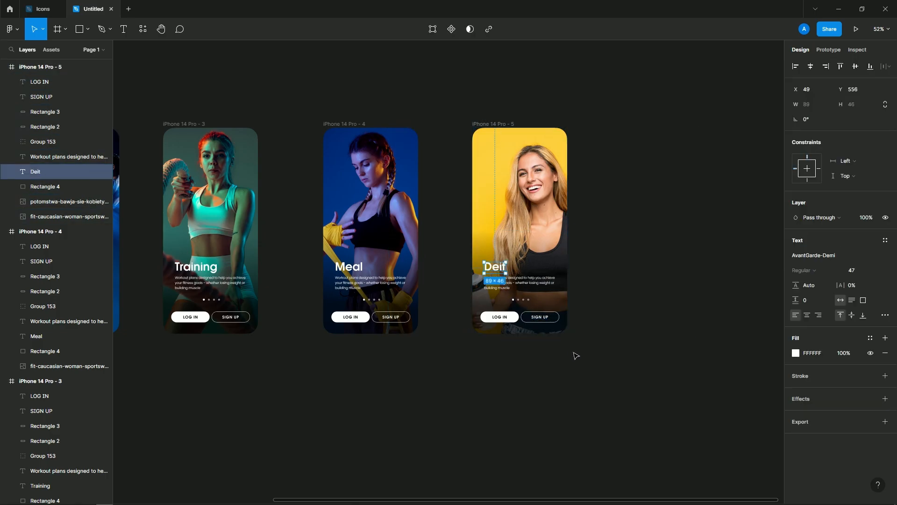
{"action": "scroll", "coordinate": [576, 356], "scroll_direction": "down", "scroll_amount": 5, "text": "ctrl"}
{"action": "left_click", "coordinate": [525, 367]}
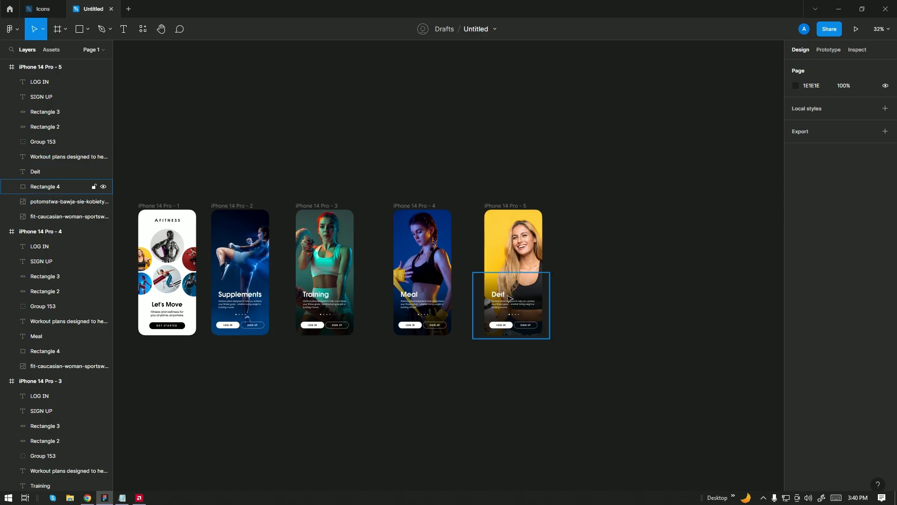
{"action": "scroll", "coordinate": [505, 298], "scroll_direction": "up", "scroll_amount": 8, "text": "ctrl"}
{"action": "double_click", "coordinate": [487, 289]}
{"action": "right_click", "coordinate": [483, 286]}
{"action": "left_click", "coordinate": [498, 291]}
{"action": "scroll", "coordinate": [487, 377], "scroll_direction": "down", "scroll_amount": 6, "text": "ctrl"}
{"action": "left_click", "coordinate": [589, 343]}
{"action": "scroll", "coordinate": [577, 327], "scroll_direction": "down", "scroll_amount": 2, "text": "ctrl"}
{"action": "scroll", "coordinate": [539, 286], "scroll_direction": "up", "scroll_amount": 2, "text": "ctrl"}
Lower the dark gradient overlay's fill opacity to 70% on the Diet screen and 69% on the Meal screen.
{"action": "left_click", "coordinate": [623, 243]}
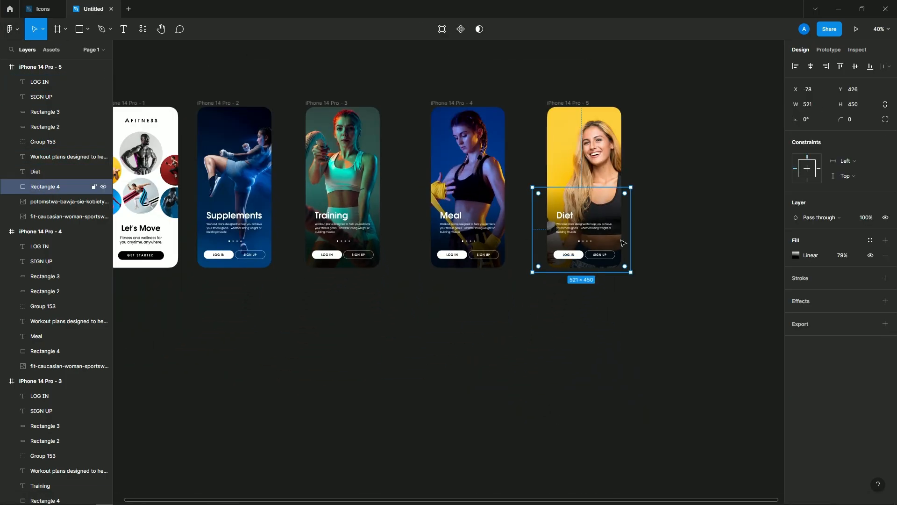
{"action": "type", "text": "65"}
{"action": "key", "text": "Return"}
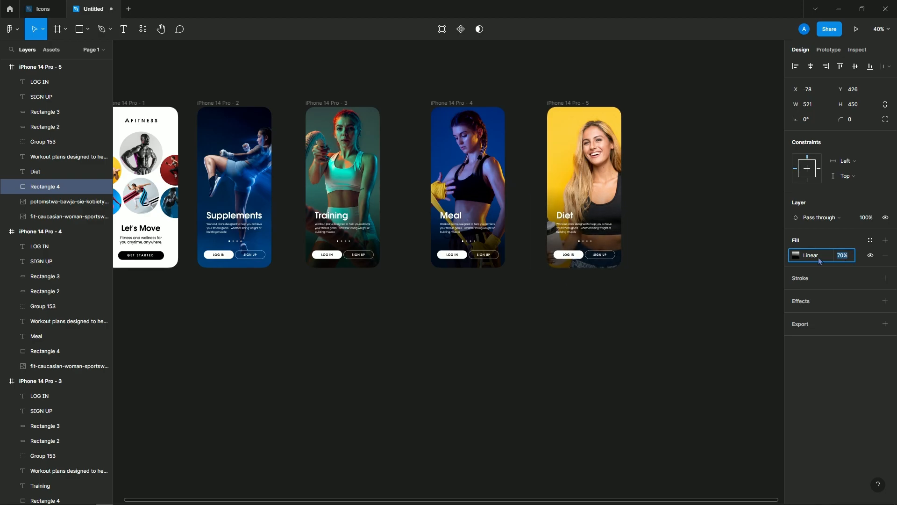
{"action": "key", "text": "ctrl+z"}
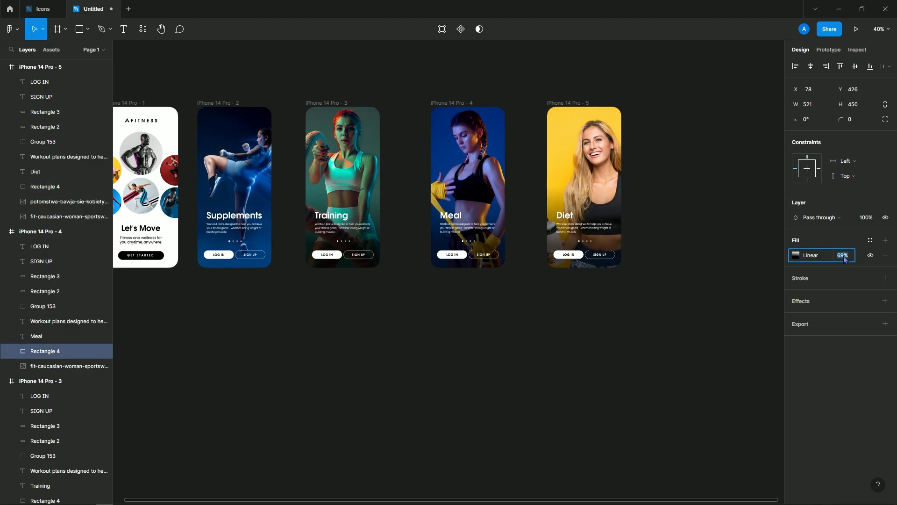
{"action": "left_click", "coordinate": [371, 243]}
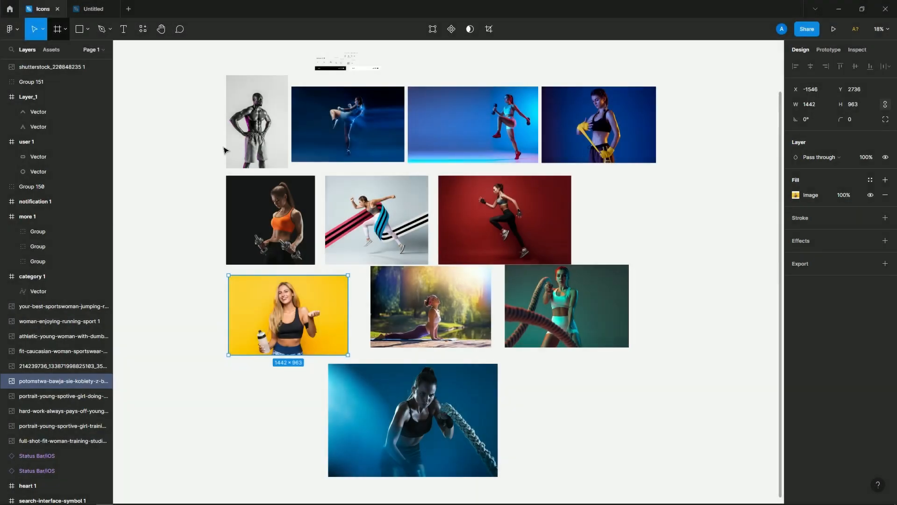
Copy the white A logo from the Icons file into the upper-left corner of the Supplements screen.
{"action": "scroll", "coordinate": [361, 74], "scroll_direction": "up", "scroll_amount": 5}
{"action": "scroll", "coordinate": [390, 231], "scroll_direction": "up", "scroll_amount": 6}
{"action": "left_click", "coordinate": [390, 231]}
{"action": "key", "text": "ctrl+c"}
{"action": "key", "text": "ctrl+Tab"}
{"action": "key", "text": "ctrl+v"}
{"action": "left_click_drag", "start_coordinate": [369, 166], "coordinate": [314, 182]}
{"action": "scroll", "coordinate": [360, 156], "scroll_direction": "up", "scroll_amount": 3}
{"action": "left_click", "coordinate": [313, 178]}
{"action": "left_click", "coordinate": [353, 106]}
{"action": "left_click", "coordinate": [312, 176]}
Switch to the Flaticon arrow results in the browser and download the thin down arrow as an SVG.
{"action": "key", "text": "ctrl+Tab"}
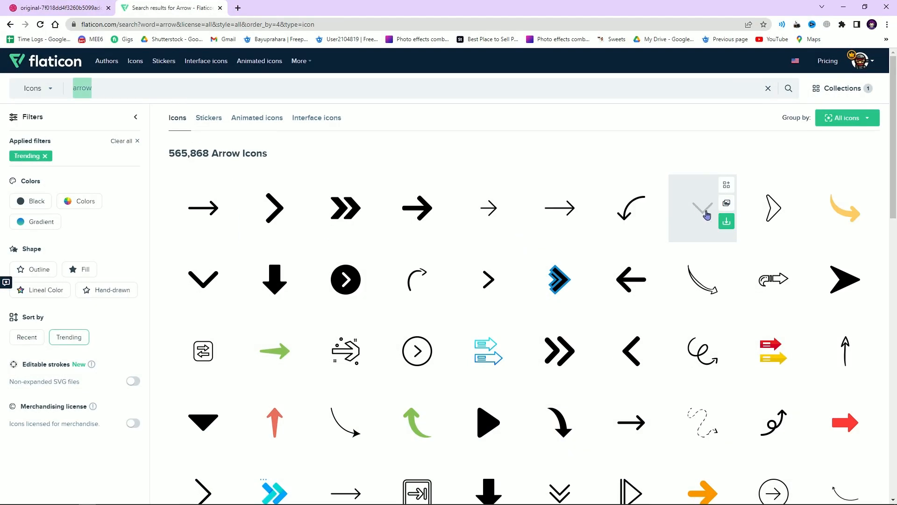
{"action": "left_click", "coordinate": [705, 213]}
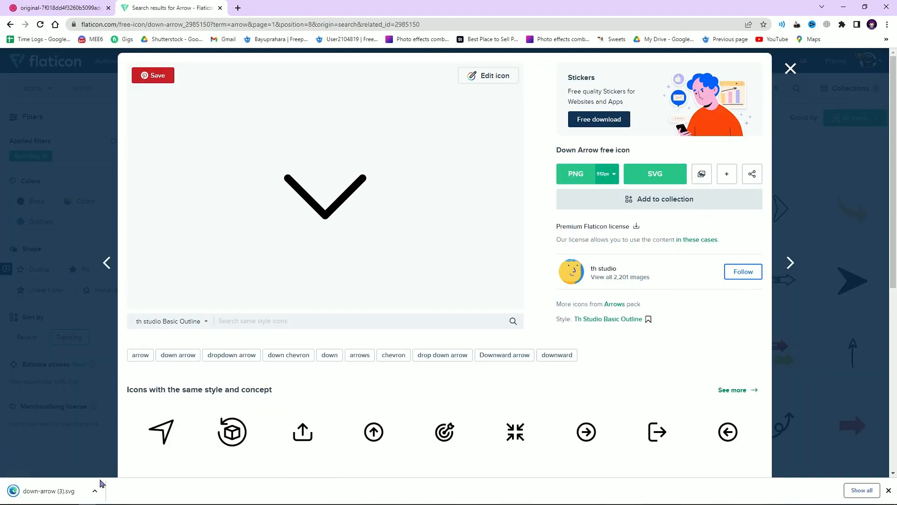
{"action": "mouse_move", "coordinate": [75, 491]}
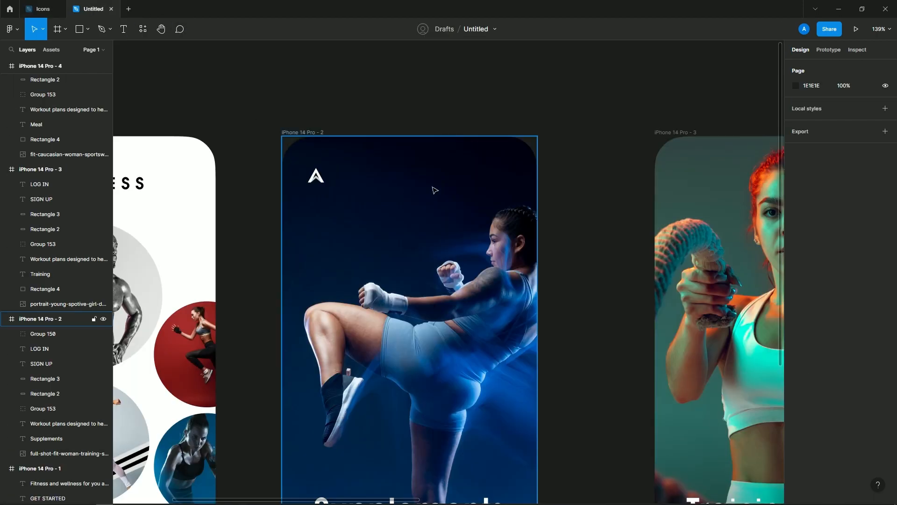
Place the arrow icon on the Supplements screen, rotated 90°, filled white FFFFFF and scaled to 12 × 7 px, in line with the logo.
{"action": "key", "text": "ctrl+v"}
{"action": "left_click_drag", "start_coordinate": [563, 266], "coordinate": [458, 266]}
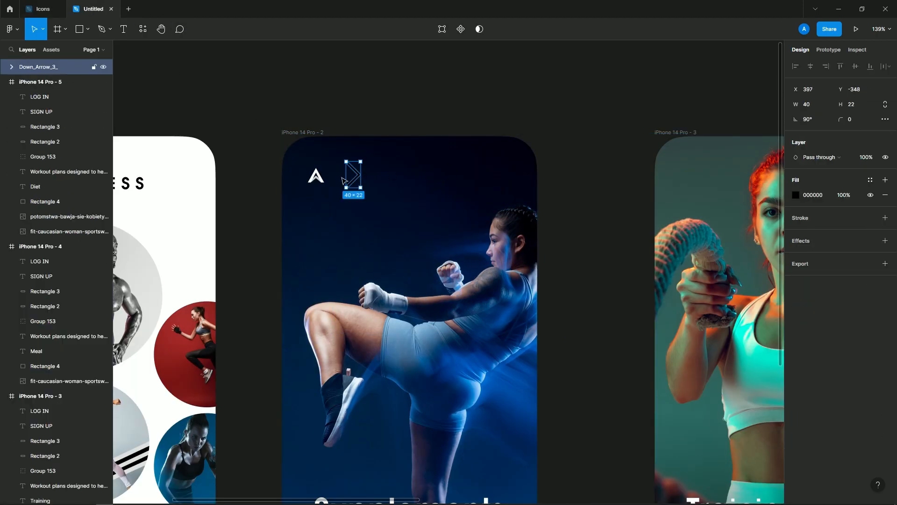
{"action": "key", "text": "Escape"}
{"action": "scroll", "coordinate": [359, 182], "scroll_direction": "up", "scroll_amount": 5}
{"action": "left_click", "coordinate": [362, 182]}
{"action": "left_click_drag", "start_coordinate": [368, 177], "coordinate": [586, 179]}
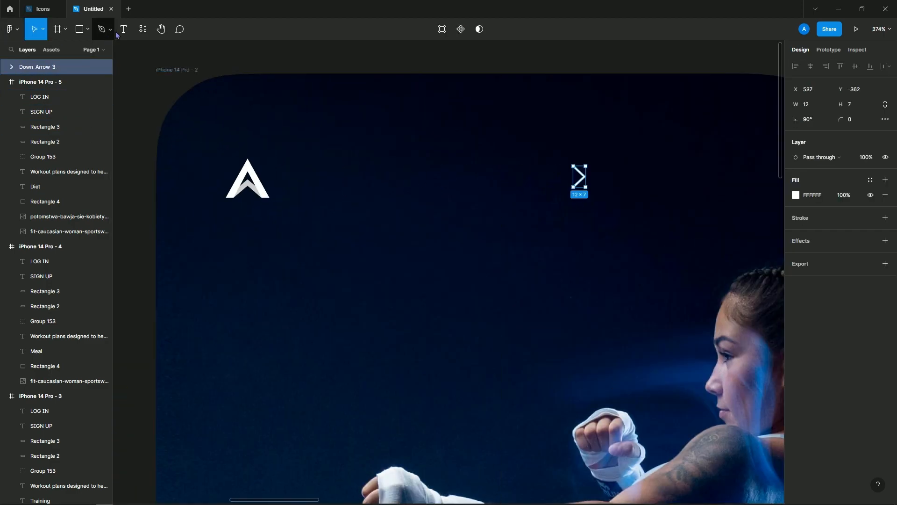
Add a white SKIP label in AvantGarde-Demi near the arrow and reduce its font size to 19.
{"action": "key", "text": "t"}
{"action": "left_click", "coordinate": [481, 188]}
{"action": "type", "text": "SKIP"}
{"action": "key", "text": "Escape"}
{"action": "key", "text": "ctrl+shift+comma"}
{"action": "key", "text": "ctrl+shift+comma"}
{"action": "key", "text": "ctrl+shift+comma"}
{"action": "key", "text": "ctrl+shift+comma"}
{"action": "key", "text": "ctrl+shift+comma"}
{"action": "key", "text": "ctrl+shift+comma"}
{"action": "key", "text": "ctrl+shift+comma"}
{"action": "key", "text": "ctrl+shift+comma"}
{"action": "key", "text": "ctrl+shift+comma"}
{"action": "key", "text": "ctrl+shift+comma"}
{"action": "key", "text": "ctrl+shift+comma"}
{"action": "key", "text": "ctrl+shift+comma"}
{"action": "key", "text": "ctrl+shift+comma"}
{"action": "key", "text": "ctrl+shift+comma"}
{"action": "key", "text": "ctrl+shift+comma"}
{"action": "key", "text": "ctrl+shift+comma"}
{"action": "key", "text": "ctrl+shift+comma"}
{"action": "key", "text": "ctrl+shift+comma"}
{"action": "key", "text": "ctrl+shift+comma"}
{"action": "key", "text": "ctrl+shift+comma"}
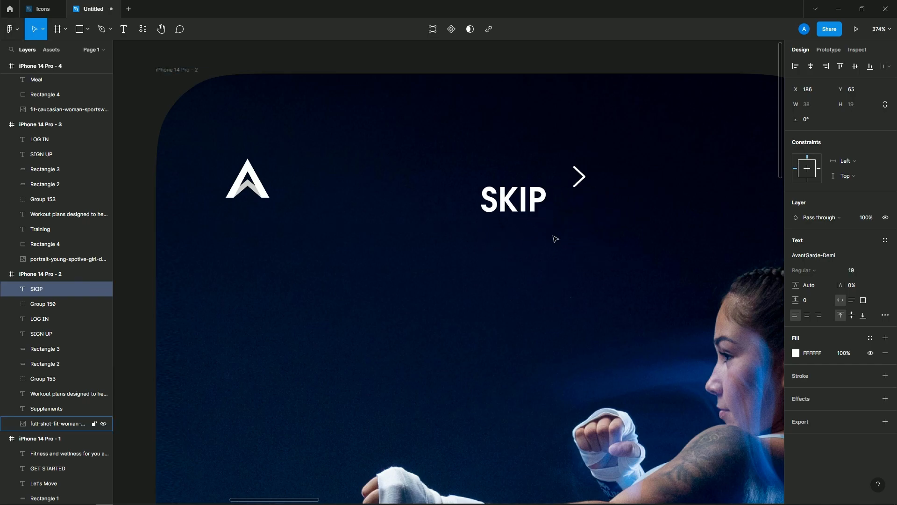
Group the SKIP label with the arrow beside it and move the group to the Supplements screen's upper-right corner.
{"action": "left_click_drag", "start_coordinate": [519, 201], "coordinate": [438, 200]}
{"action": "scroll", "coordinate": [437, 200], "scroll_direction": "down", "scroll_amount": 4}
{"action": "key", "text": "ctrl+g"}
{"action": "left_click", "coordinate": [609, 128]}
{"action": "scroll", "coordinate": [509, 166], "scroll_direction": "down", "scroll_amount": 1}
{"action": "mouse_move", "coordinate": [491, 183]}
{"action": "left_mouse_down"}
{"action": "mouse_move", "coordinate": [564, 183]}
{"action": "mouse_move", "coordinate": [505, 184]}
{"action": "left_mouse_up"}
{"action": "key", "text": "Escape"}
{"action": "scroll", "coordinate": [530, 182], "scroll_direction": "down", "scroll_amount": 5}
{"action": "scroll", "coordinate": [506, 184], "scroll_direction": "up", "scroll_amount": 4}
{"action": "left_click", "coordinate": [521, 162], "text": "ctrl"}
{"action": "left_click", "coordinate": [553, 160]}
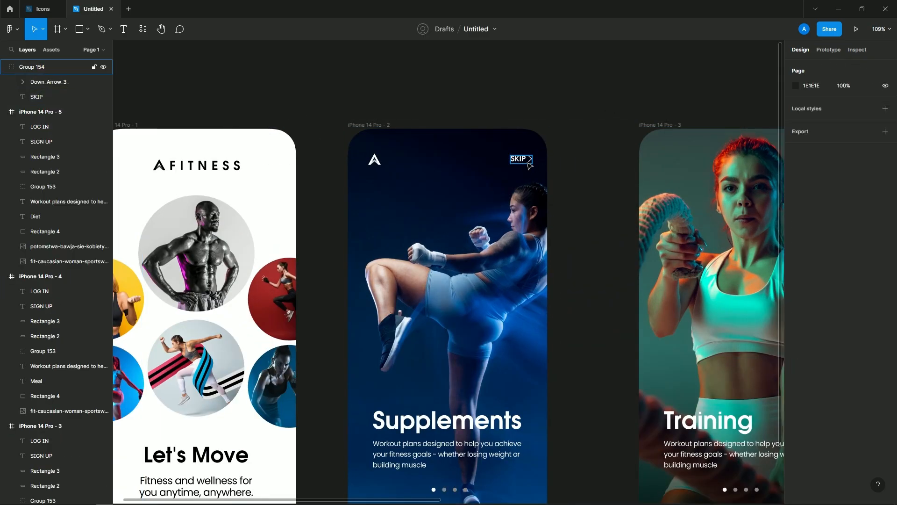
{"action": "left_click", "coordinate": [528, 162]}
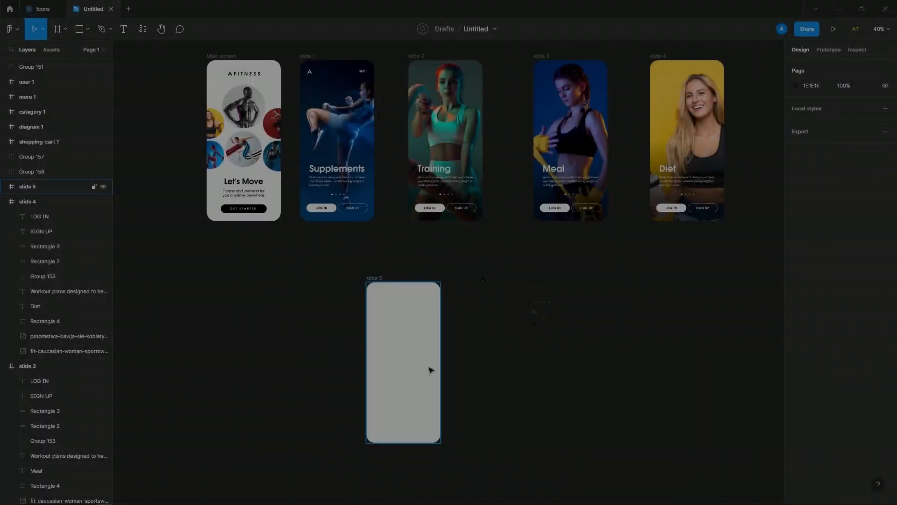
Copy the light iOS status bar from the Icons file and fit it along the top of the blank slide 5.
{"action": "scroll", "coordinate": [429, 369], "scroll_direction": "up", "scroll_amount": 2}
{"action": "scroll", "coordinate": [417, 301], "scroll_direction": "up", "scroll_amount": 2}
{"action": "left_click", "coordinate": [39, 5]}
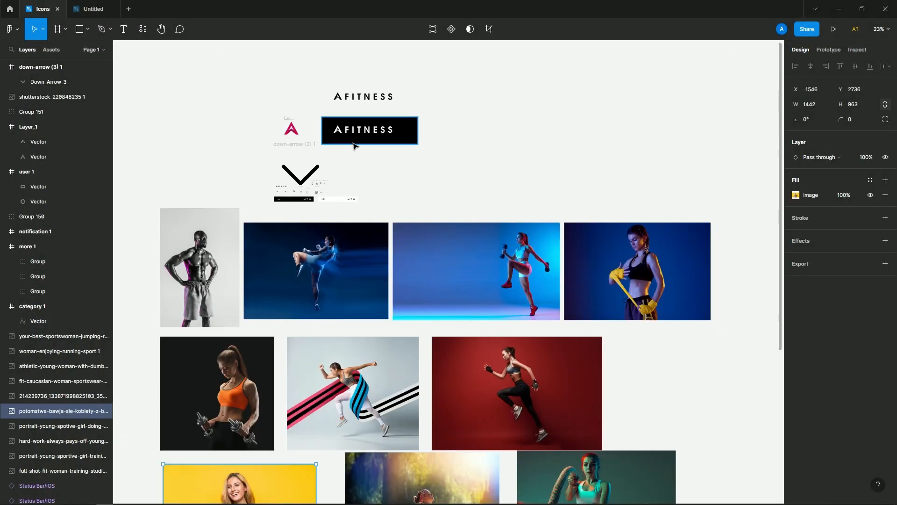
{"action": "left_click", "coordinate": [346, 198]}
{"action": "key", "text": "ctrl+c"}
{"action": "left_click", "coordinate": [104, 7]}
{"action": "key", "text": "ctrl+v"}
{"action": "scroll", "coordinate": [400, 357], "scroll_direction": "up", "scroll_amount": 3}
{"action": "left_click_drag", "start_coordinate": [462, 352], "coordinate": [452, 161]}
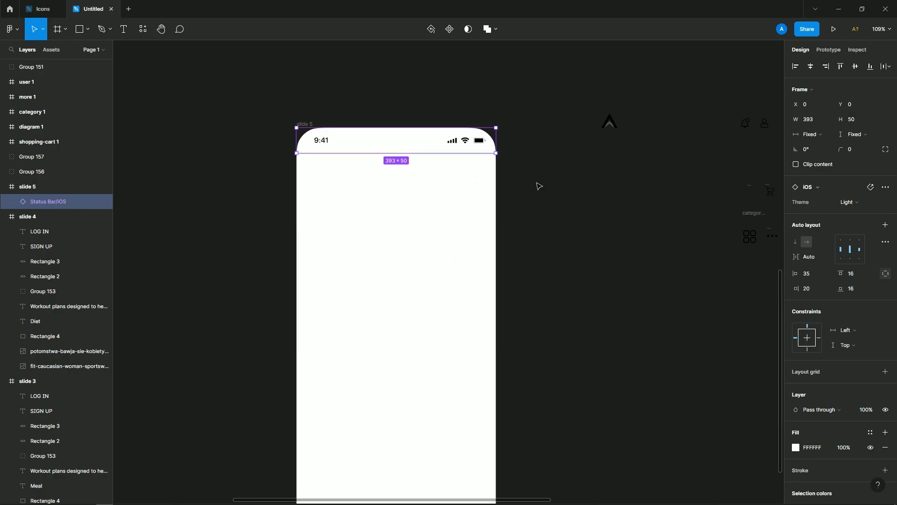
Arrange the black logo, notification bell and user icon in a row under slide 5's status bar, align them and group them.
{"action": "scroll", "coordinate": [539, 186], "scroll_direction": "right", "scroll_amount": 2}
{"action": "left_click_drag", "start_coordinate": [566, 128], "coordinate": [278, 183]}
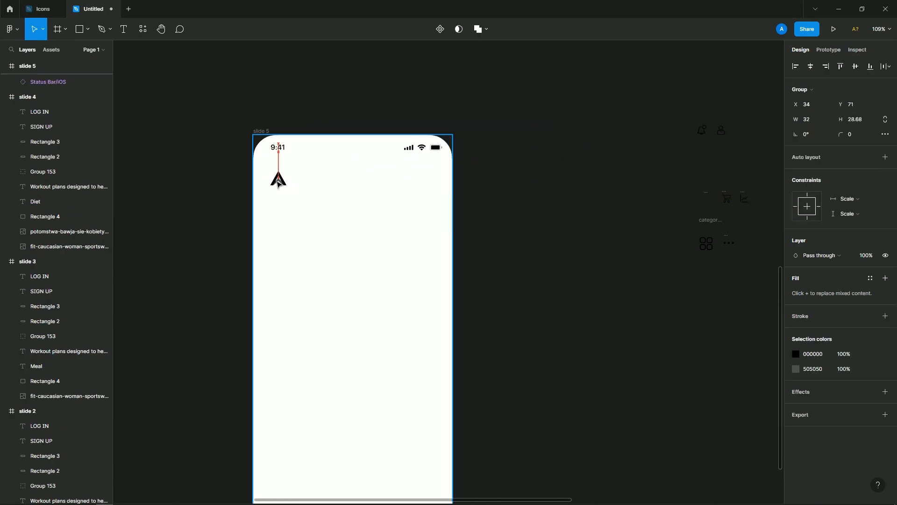
{"action": "left_click_drag", "start_coordinate": [707, 131], "coordinate": [362, 164]}
{"action": "left_click", "coordinate": [278, 180]}
{"action": "left_click", "coordinate": [413, 177], "text": "shift"}
{"action": "left_click", "coordinate": [413, 177], "text": "shift"}
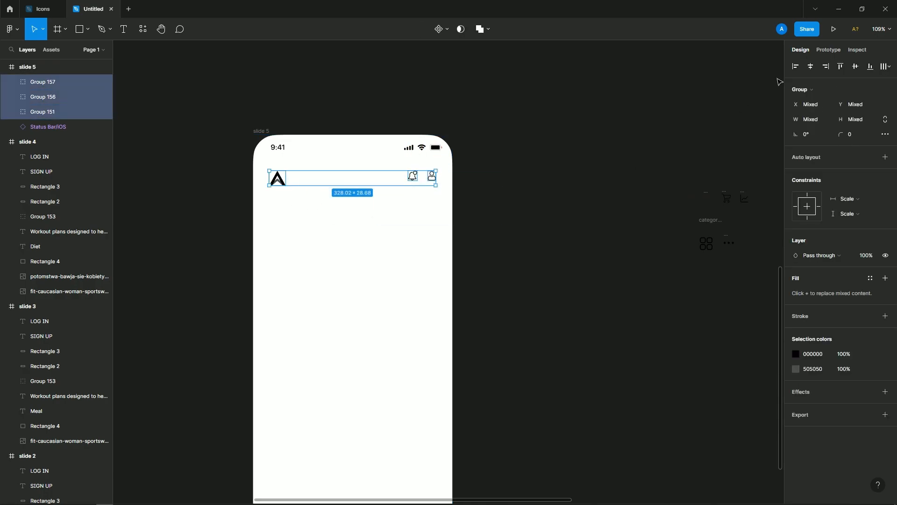
{"action": "key", "text": "ctrl+g"}
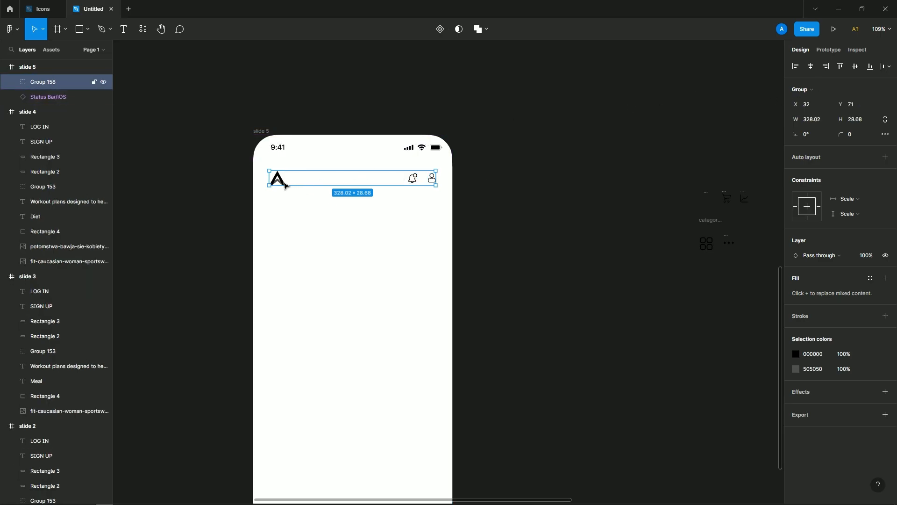
Nudge slide 5's header group horizontally to X 33.
{"action": "scroll", "coordinate": [360, 185], "scroll_direction": "up", "scroll_amount": 5}
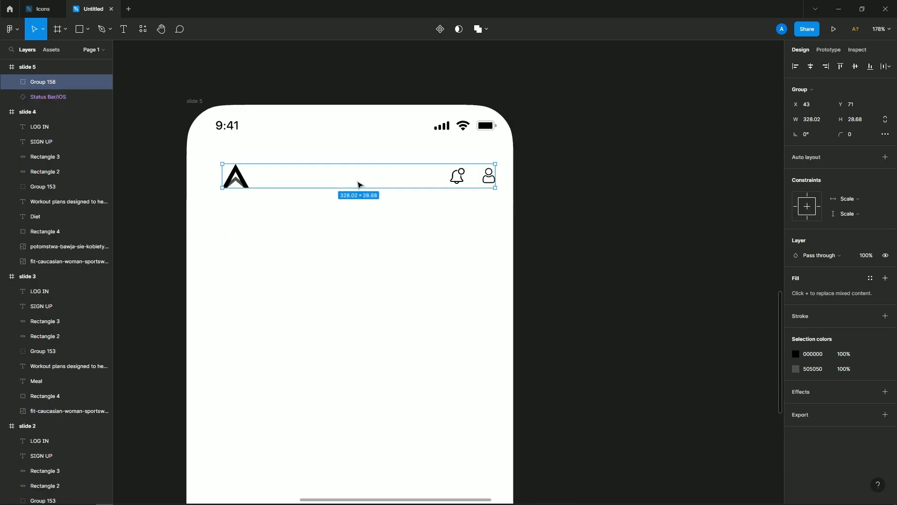
{"action": "key", "text": "Left"}
{"action": "key", "text": "Left"}
{"action": "key", "text": "Left"}
{"action": "key", "text": "Left"}
{"action": "key", "text": "Left"}
{"action": "key", "text": "Left"}
{"action": "key", "text": "Left"}
{"action": "key", "text": "Left"}
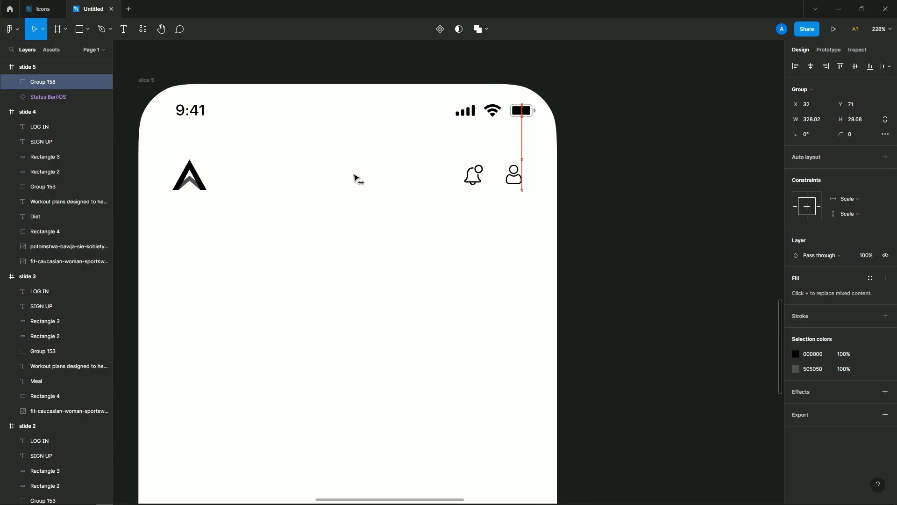
{"action": "key", "text": "Right"}
Scale the logo inside the header group down slightly so its left edge lines up with the clock above.
{"action": "left_click", "coordinate": [538, 198]}
{"action": "left_click", "coordinate": [531, 115]}
{"action": "left_click", "coordinate": [539, 216]}
{"action": "left_click", "coordinate": [474, 182]}
{"action": "left_click", "coordinate": [128, 160]}
{"action": "left_click", "coordinate": [204, 181], "text": "ctrl"}
{"action": "left_click_drag", "start_coordinate": [205, 180], "coordinate": [201, 177]}
{"action": "key", "text": "ctrl+z"}
{"action": "left_click_drag", "start_coordinate": [218, 207], "coordinate": [167, 162]}
{"action": "double_click", "coordinate": [205, 183]}
{"action": "left_click_drag", "start_coordinate": [215, 213], "coordinate": [171, 169]}
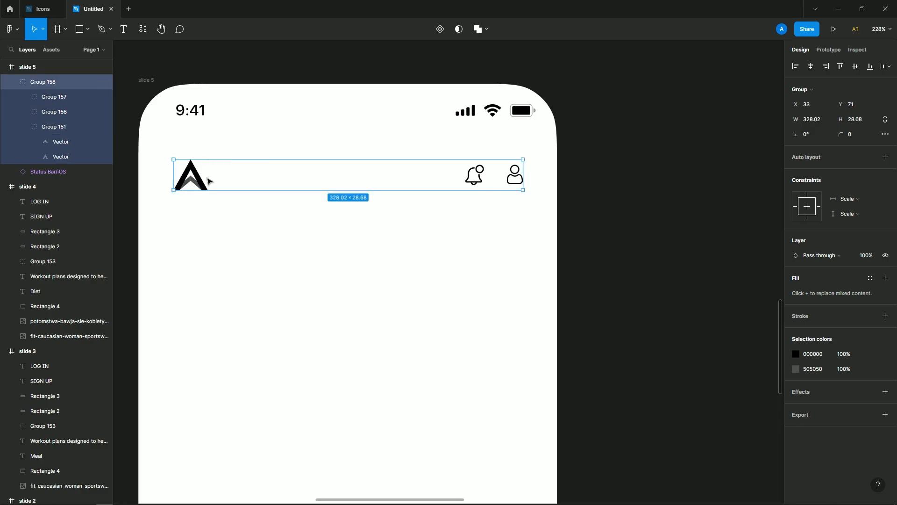
{"action": "double_click", "coordinate": [200, 185]}
{"action": "left_click", "coordinate": [324, 243]}
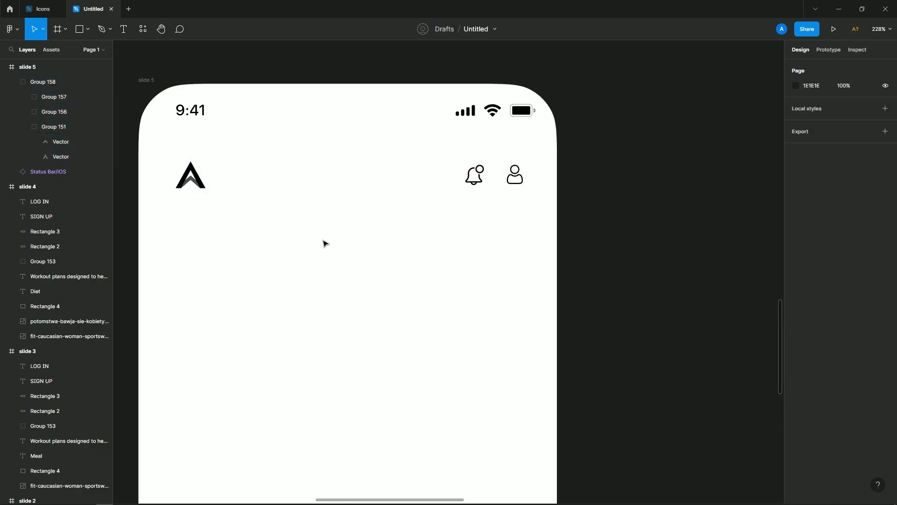
Add a black Store heading in AvantGarde-Demi at size 37 below the logo, at X 35, Y 128.
{"action": "scroll", "coordinate": [425, 255], "scroll_direction": "down", "scroll_amount": 5}
{"action": "left_click_drag", "start_coordinate": [425, 255], "coordinate": [363, 217]}
{"action": "left_click", "coordinate": [123, 29]}
{"action": "left_click", "coordinate": [302, 225]}
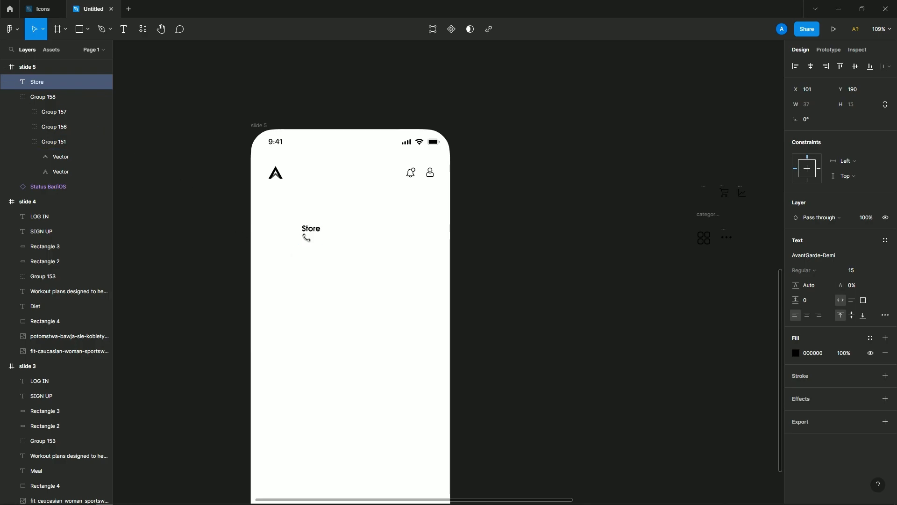
{"action": "left_click_drag", "start_coordinate": [308, 242], "coordinate": [277, 203]}
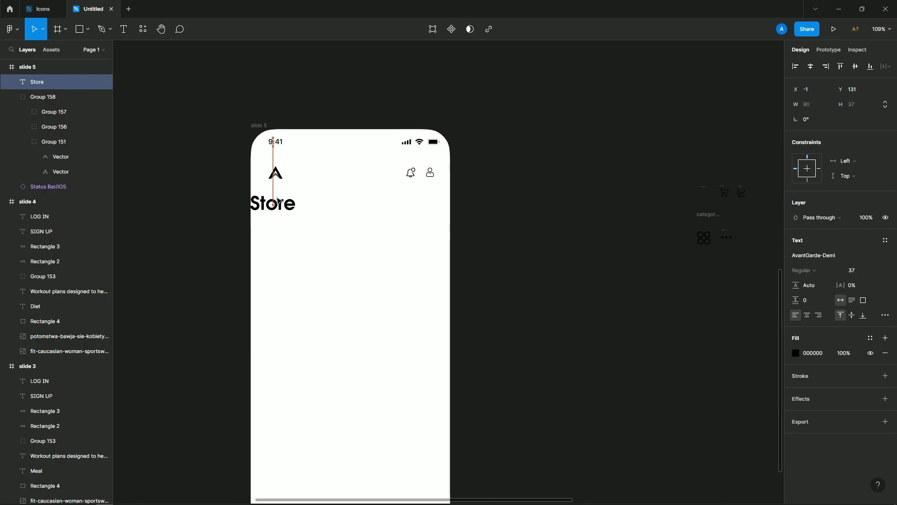
{"action": "left_click", "coordinate": [335, 225]}
{"action": "scroll", "coordinate": [323, 196], "scroll_direction": "down", "scroll_amount": 2}
{"action": "left_click", "coordinate": [306, 151]}
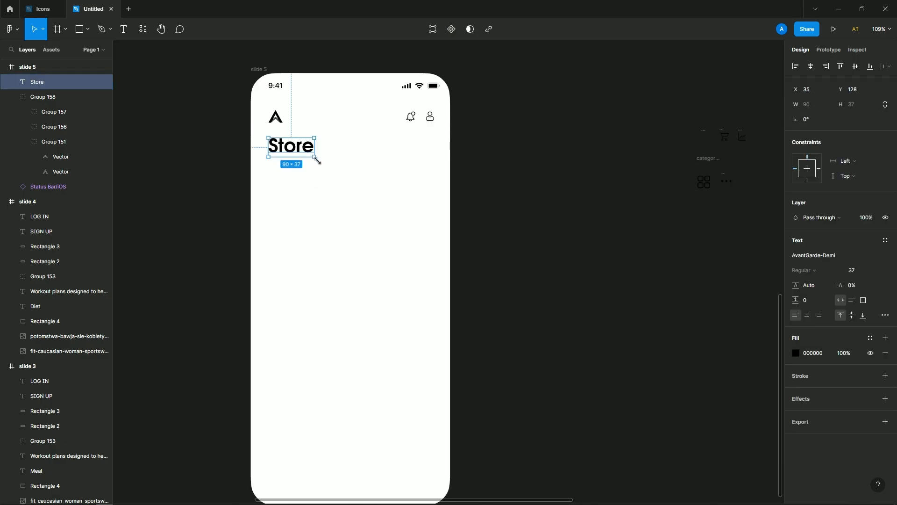
Increase the Store heading's font size to 40.
{"action": "key", "text": "ctrl+z"}
{"action": "key", "text": "ctrl+shift+period"}
{"action": "key", "text": "ctrl+shift+period"}
{"action": "key", "text": "ctrl+shift+slash"}
{"action": "key", "text": "ctrl+shift+slash"}
{"action": "key", "text": "ctrl+shift+period"}
{"action": "left_click", "coordinate": [327, 170]}
{"action": "left_click", "coordinate": [306, 153]}
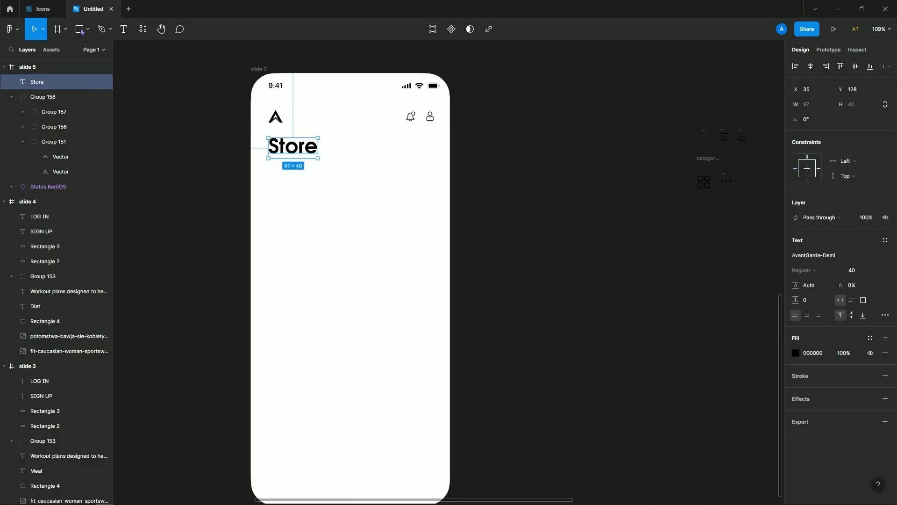
Draw a 323 × 151 px light grey rectangle with corner radius 14 below the Store heading, centred horizontally on slide 5.
{"action": "key", "text": "r"}
{"action": "mouse_move", "coordinate": [269, 173]}
{"action": "left_mouse_down"}
{"action": "mouse_move", "coordinate": [304, 200]}
{"action": "mouse_move", "coordinate": [435, 251]}
{"action": "left_mouse_up"}
{"action": "mouse_move", "coordinate": [364, 228]}
{"action": "left_mouse_down"}
{"action": "mouse_move", "coordinate": [359, 216]}
{"action": "mouse_move", "coordinate": [375, 217]}
{"action": "left_mouse_up"}
{"action": "left_click", "coordinate": [811, 66]}
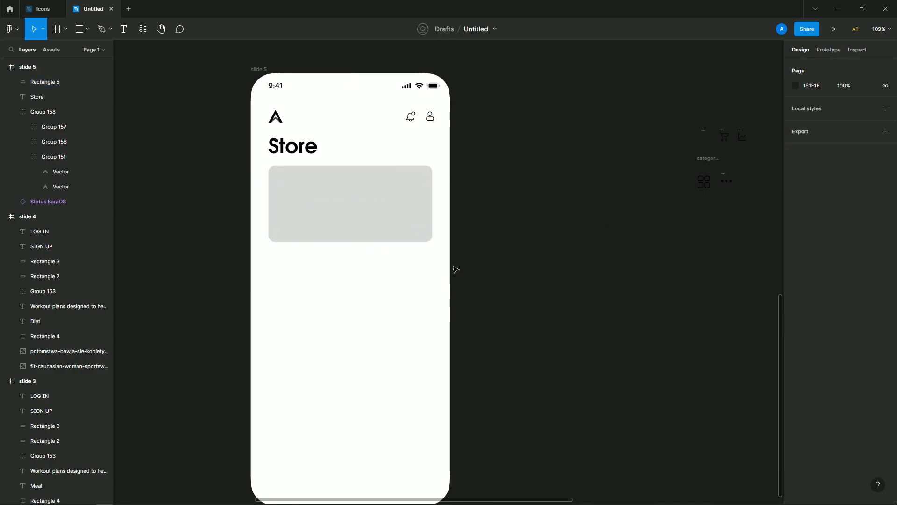
Reduce the height of the grey rectangle below the Store heading to 142 px.
{"action": "scroll", "coordinate": [386, 202], "scroll_direction": "down", "scroll_amount": 1}
{"action": "left_click", "coordinate": [391, 251]}
{"action": "left_click", "coordinate": [368, 175]}
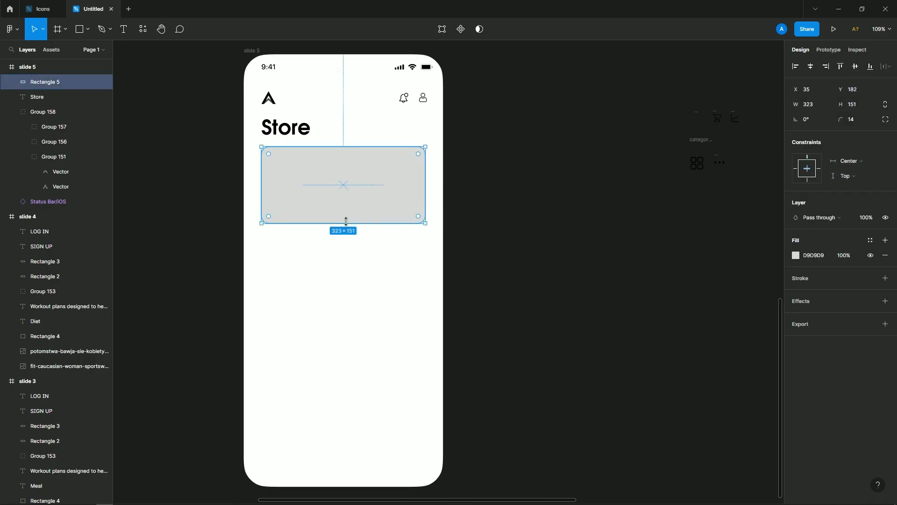
{"action": "left_click", "coordinate": [332, 240]}
Duplicate the Store heading and place the copy inside the grey rectangle, in front of it, at X 63, Y 274.
{"action": "left_click", "coordinate": [296, 131]}
{"action": "key", "text": "ctrl+c"}
{"action": "left_click", "coordinate": [313, 262]}
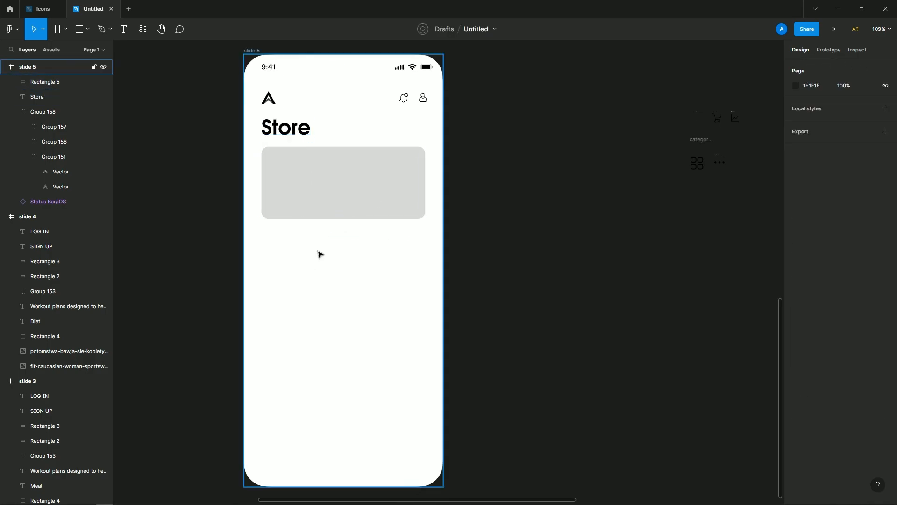
{"action": "key", "text": "ctrl+v"}
{"action": "key", "text": "ctrl+bracketright"}
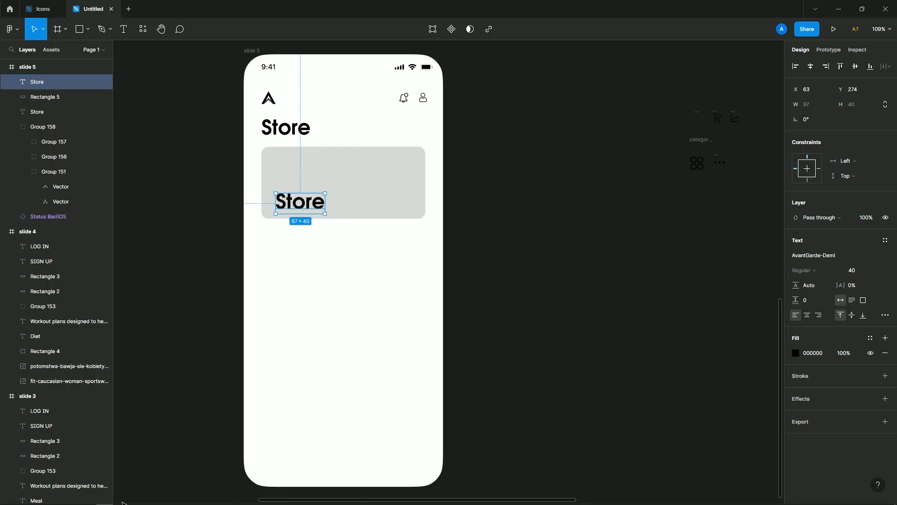
Copy the words "Supplement Plan" from the Notepad notes and replace the duplicated heading's text with them.
{"action": "left_click", "coordinate": [139, 497]}
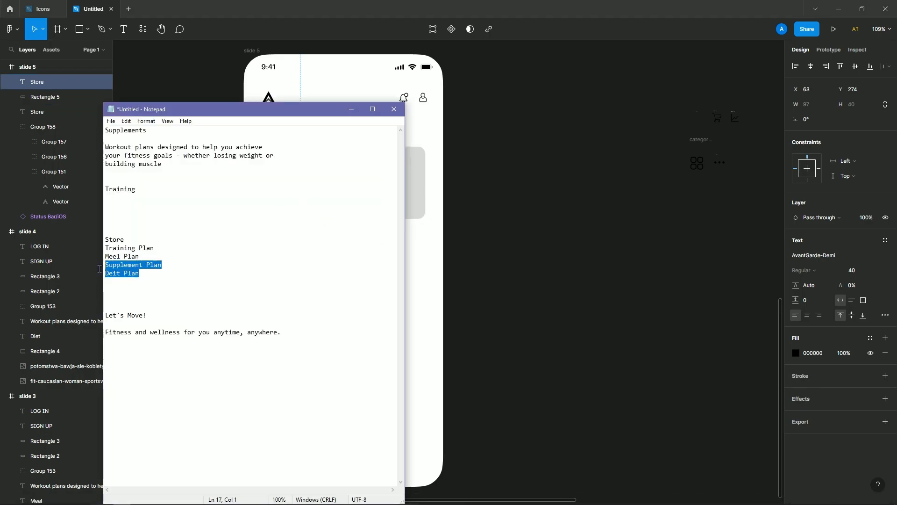
{"action": "key", "text": "ctrl+c"}
{"action": "key", "text": "alt+Tab"}
{"action": "key", "text": "Return"}
{"action": "key", "text": "ctrl+v"}
Reduce the Supplement Plan label's font size to 22.
{"action": "key", "text": "ctrl+shift+comma"}
{"action": "key", "text": "ctrl+shift+comma"}
{"action": "key", "text": "ctrl+shift+comma"}
{"action": "key", "text": "ctrl+shift+comma"}
{"action": "key", "text": "ctrl+shift+comma"}
{"action": "key", "text": "ctrl+shift+comma"}
{"action": "key", "text": "ctrl+shift+comma"}
{"action": "key", "text": "ctrl+shift+comma"}
{"action": "key", "text": "ctrl+shift+comma"}
{"action": "key", "text": "ctrl+shift+comma"}
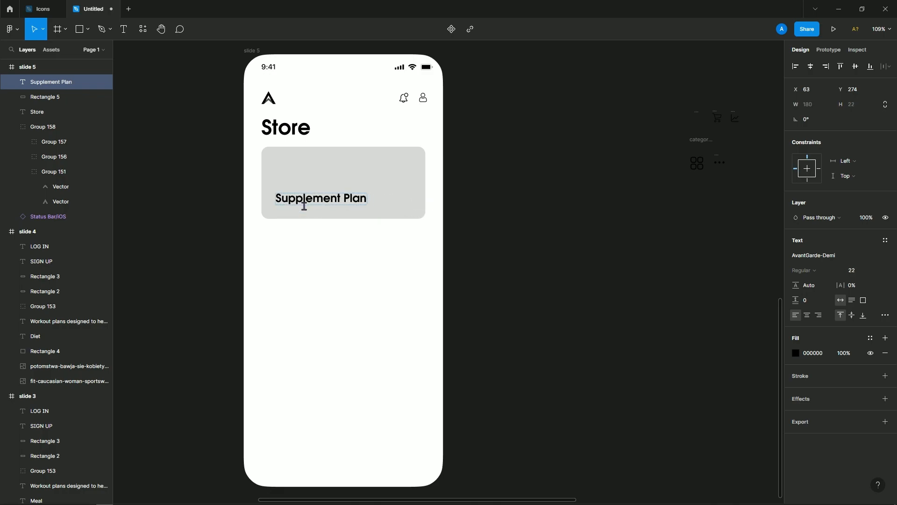
Align the Supplement Plan label at X 56 in the rectangle and duplicate both downward for four cards with about 6 px gaps.
{"action": "left_click_drag", "start_coordinate": [326, 199], "coordinate": [330, 262]}
{"action": "left_click", "coordinate": [306, 193], "text": "shift"}
{"action": "key", "text": "Down"}
{"action": "key", "text": "Down"}
{"action": "key", "text": "Down"}
{"action": "key", "text": "Down"}
{"action": "key", "text": "Down"}
{"action": "key", "text": "ctrl+d"}
{"action": "key", "text": "ctrl+d"}
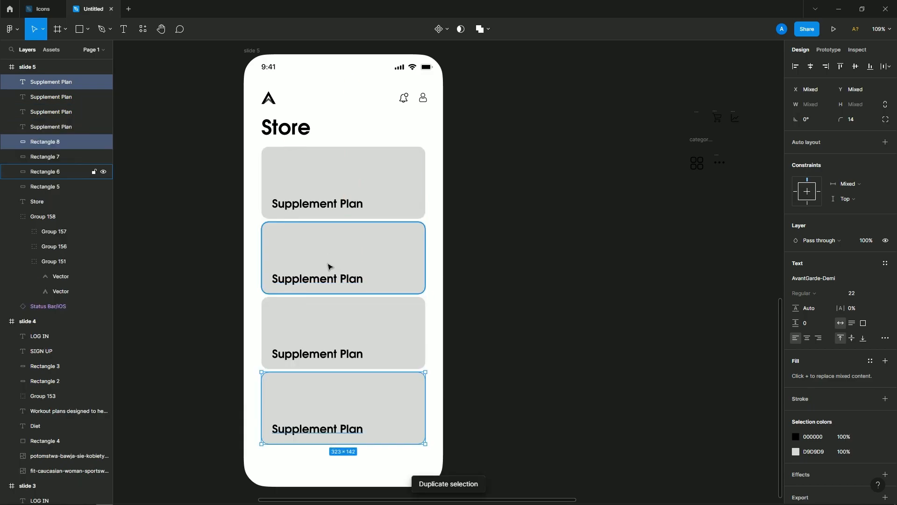
{"action": "left_click", "coordinate": [505, 314]}
Following the Notepad list, change the labels of the second to fourth cards to Training Plan, Meal Plan and Diet Plan.
{"action": "scroll", "coordinate": [422, 231], "scroll_direction": "down", "scroll_amount": 1}
{"action": "scroll", "coordinate": [422, 231], "scroll_direction": "down", "scroll_amount": 1}
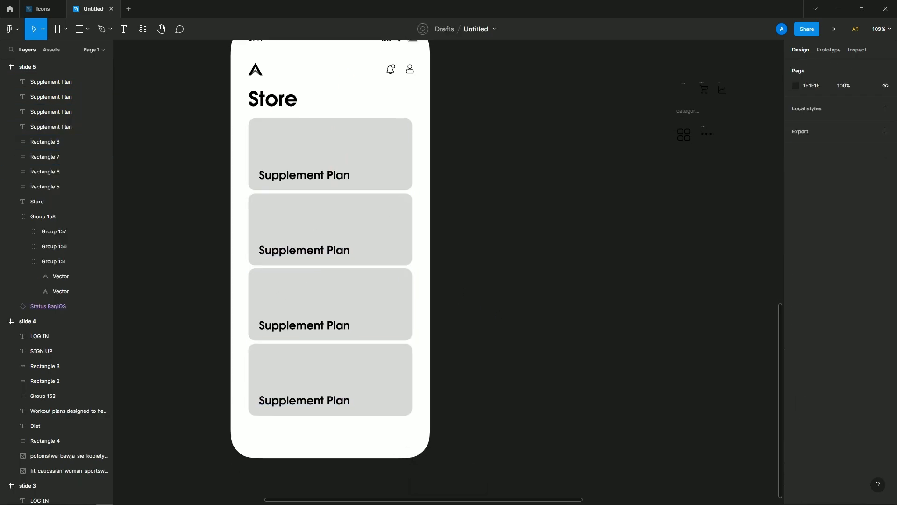
{"action": "left_click", "coordinate": [122, 498]}
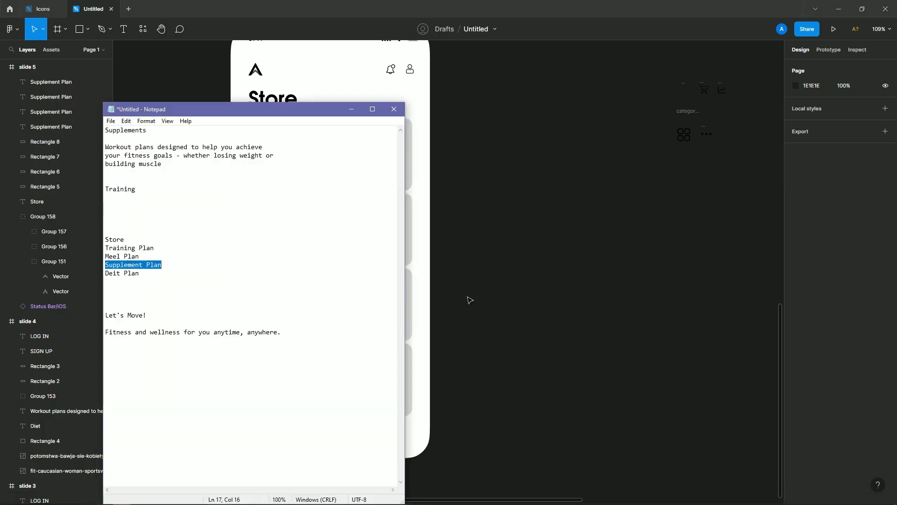
{"action": "left_click", "coordinate": [411, 295]}
{"action": "left_click", "coordinate": [294, 252]}
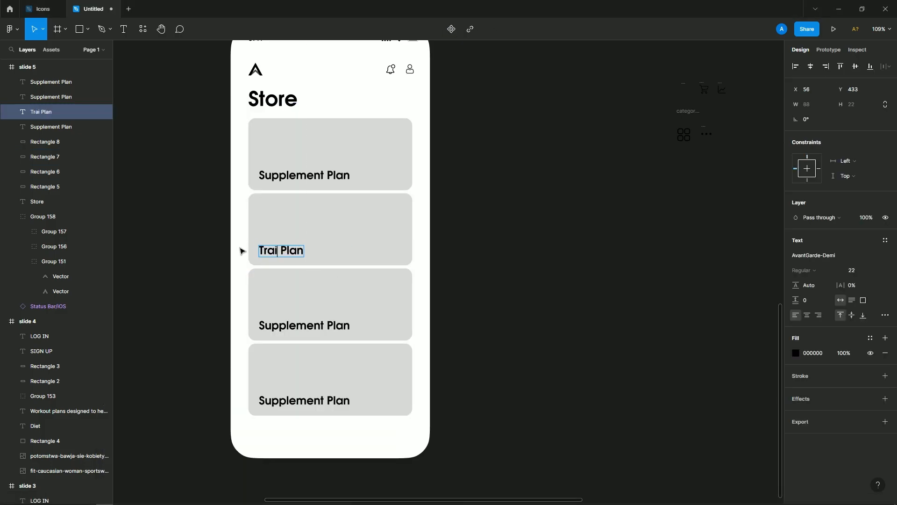
{"action": "left_click", "coordinate": [332, 323]}
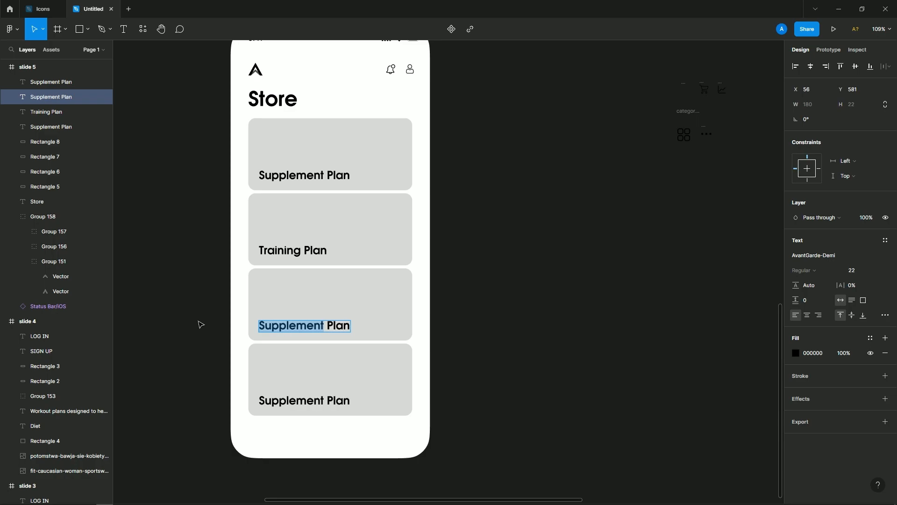
{"action": "double_click", "coordinate": [322, 402]}
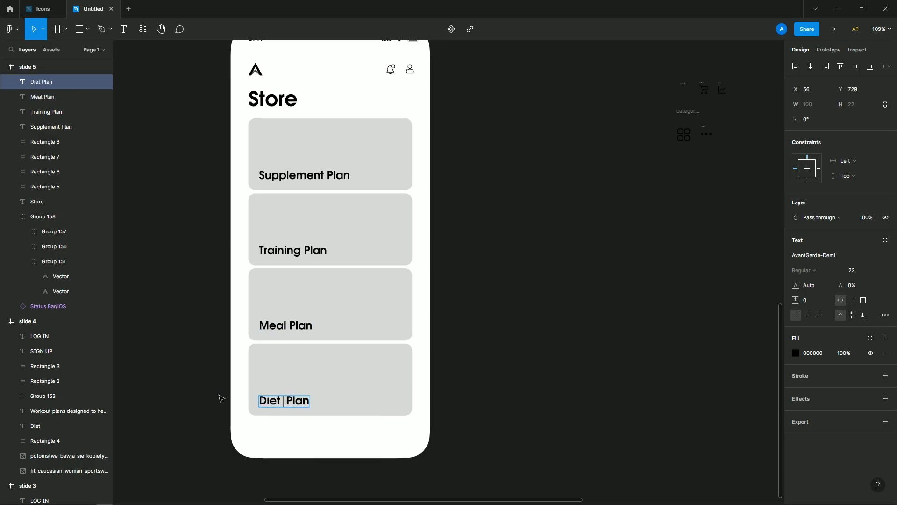
Switch to the Icons file and select the photo of the woman training with battle ropes.
{"action": "left_click", "coordinate": [51, 12]}
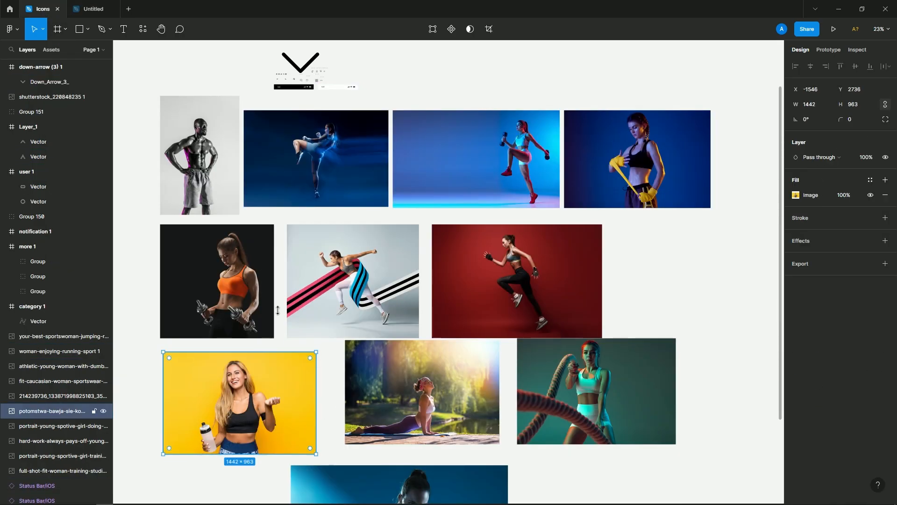
{"action": "left_click", "coordinate": [350, 164]}
{"action": "left_click", "coordinate": [645, 178]}
{"action": "left_click", "coordinate": [598, 388]}
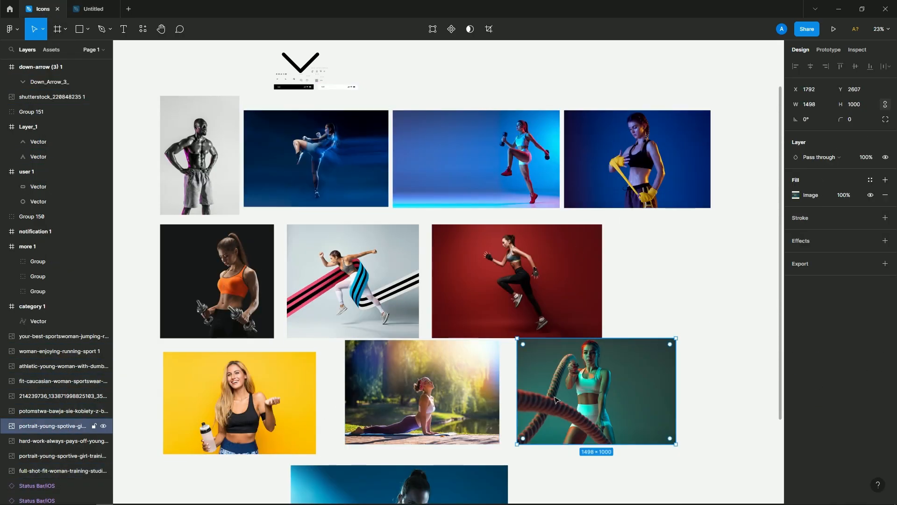
{"action": "key", "text": "ctrl+c"}
{"action": "left_click", "coordinate": [93, 8]}
{"action": "key", "text": "ctrl+v"}
{"action": "scroll", "coordinate": [435, 294], "scroll_direction": "down", "scroll_amount": 4}
{"action": "scroll", "coordinate": [413, 279], "scroll_direction": "up", "scroll_amount": 3}
{"action": "scroll", "coordinate": [412, 277], "scroll_direction": "down", "scroll_amount": 4}
{"action": "left_click_drag", "start_coordinate": [442, 248], "coordinate": [512, 263]}
{"action": "key", "text": "ctrl+z"}
{"action": "key", "text": "ctrl+z"}
Copy the battle-rope, hand-wrap, kick and yellow-background photos from the Icons file and paste them into slide 5.
{"action": "left_click", "coordinate": [44, 9]}
{"action": "left_click", "coordinate": [453, 482], "text": "shift"}
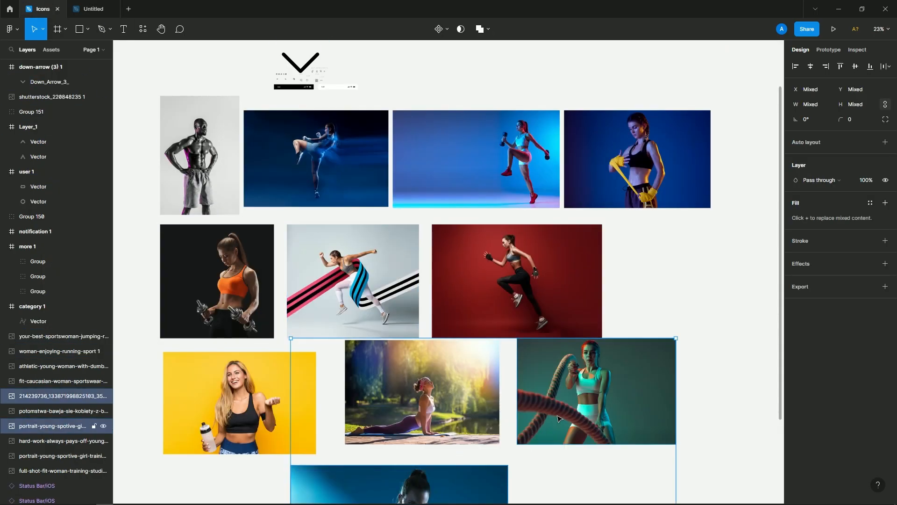
{"action": "key", "text": "ctrl+z"}
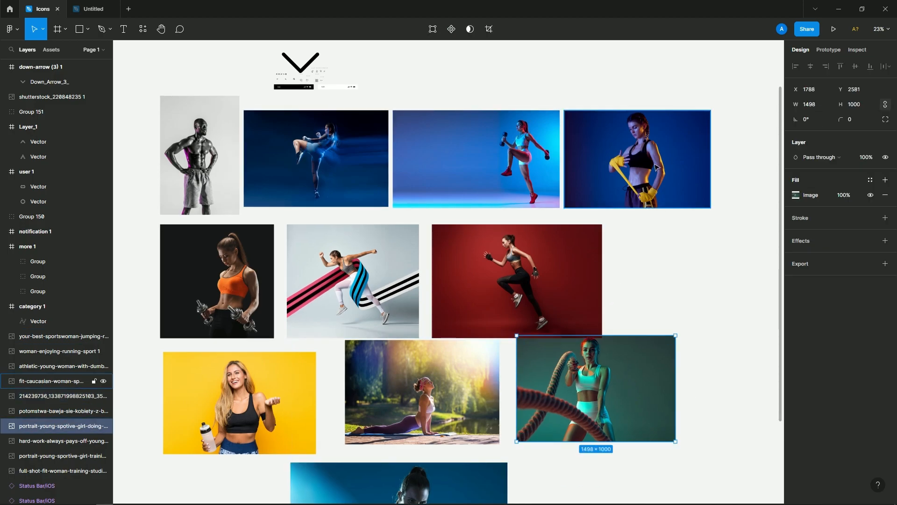
{"action": "left_click", "coordinate": [611, 162], "text": "shift"}
{"action": "left_click", "coordinate": [344, 164], "text": "shift"}
{"action": "left_click", "coordinate": [256, 401], "text": "shift"}
{"action": "key", "text": "ctrl+c"}
{"action": "left_click", "coordinate": [93, 9]}
{"action": "key", "text": "ctrl+v"}
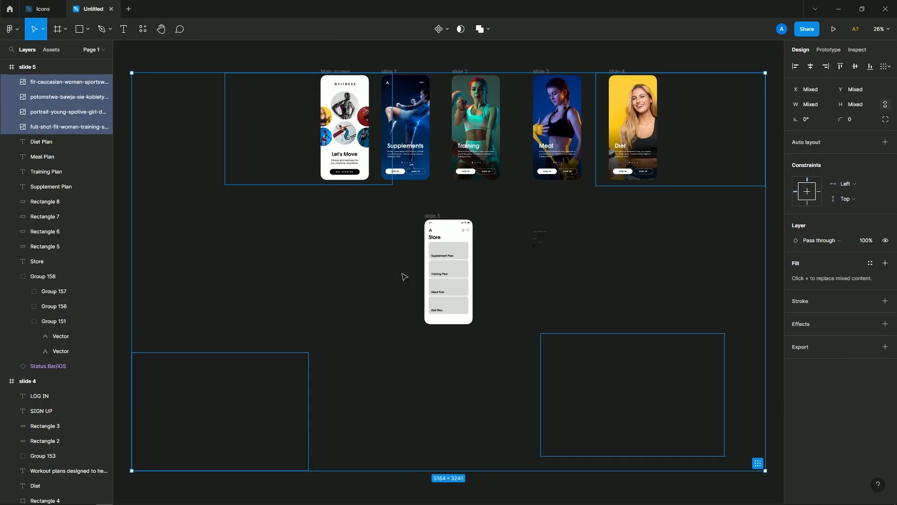
Scale the four pasted photos down together and place the yellow one, 371 × 248 px, over the Diet Plan card.
{"action": "left_click_drag", "start_coordinate": [429, 70], "coordinate": [552, 360]}
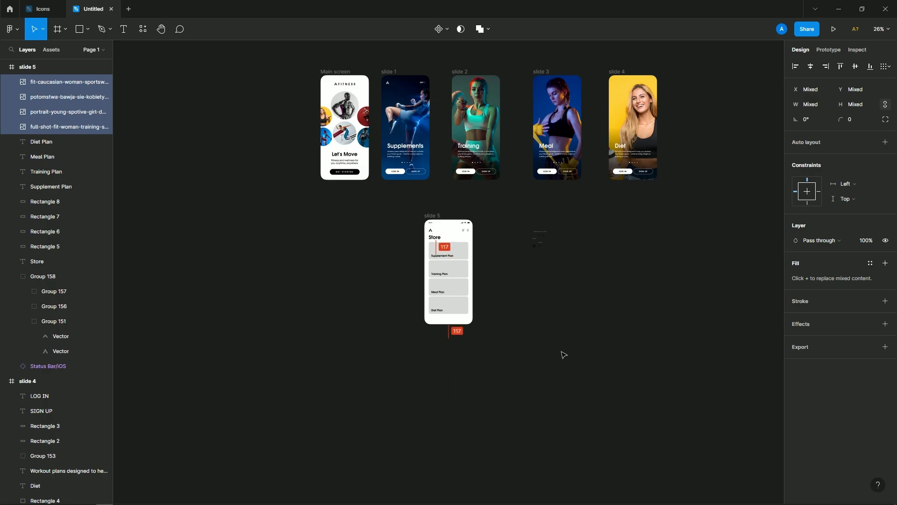
{"action": "left_click_drag", "start_coordinate": [401, 253], "coordinate": [453, 259]}
{"action": "scroll", "coordinate": [411, 315], "scroll_direction": "up", "scroll_amount": 5}
{"action": "left_click", "coordinate": [486, 266]}
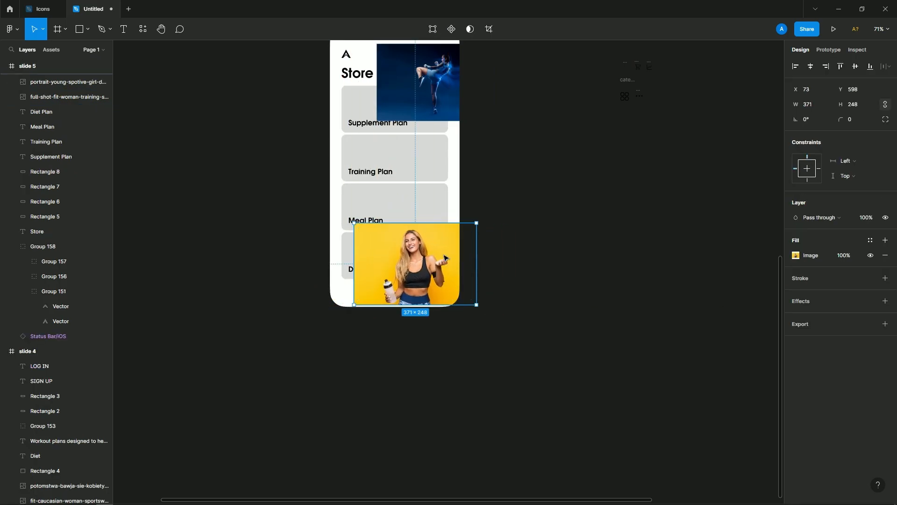
Mask the yellow-background photo with the Diet Plan card's rectangle.
{"action": "left_click", "coordinate": [347, 254], "text": "shift"}
{"action": "right_click", "coordinate": [435, 257]}
{"action": "left_click", "coordinate": [468, 374]}
{"action": "scroll", "coordinate": [453, 260], "scroll_direction": "up", "scroll_amount": 3}
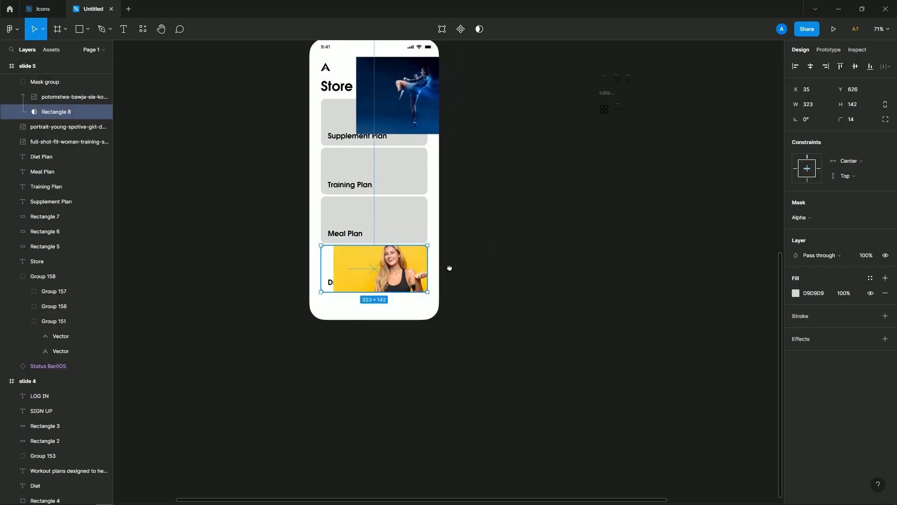
Move the blue kick photo over the Supplement Plan card and mask it with that card's rectangle.
{"action": "left_click_drag", "start_coordinate": [390, 149], "coordinate": [370, 173]}
{"action": "left_click_drag", "start_coordinate": [434, 163], "coordinate": [392, 164]}
{"action": "key", "text": "ctrl+z"}
{"action": "left_click_drag", "start_coordinate": [464, 168], "coordinate": [393, 151]}
{"action": "right_click", "coordinate": [392, 150]}
{"action": "left_click", "coordinate": [416, 298]}
{"action": "left_click", "coordinate": [529, 208]}
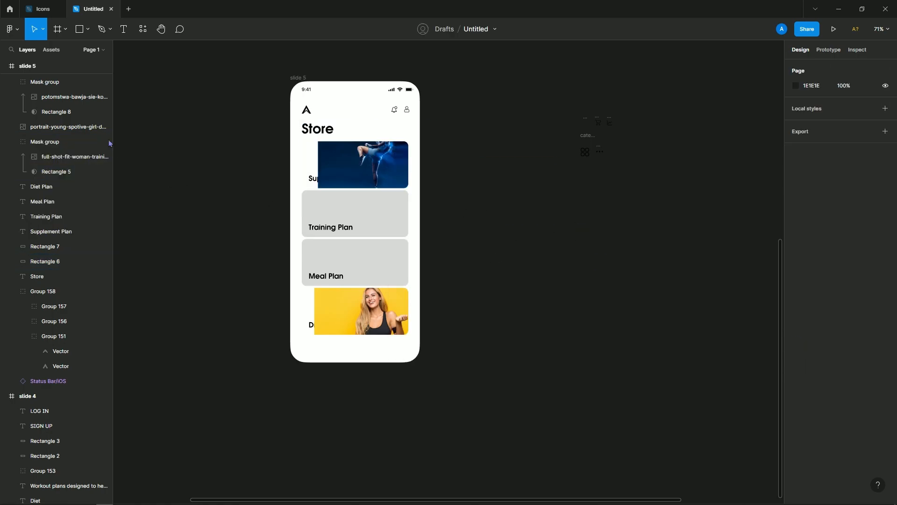
Move the battle-rope photo over the Training Plan card and mask it with that card's rectangle.
{"action": "left_click", "coordinate": [56, 127]}
{"action": "left_click_drag", "start_coordinate": [555, 311], "coordinate": [318, 199]}
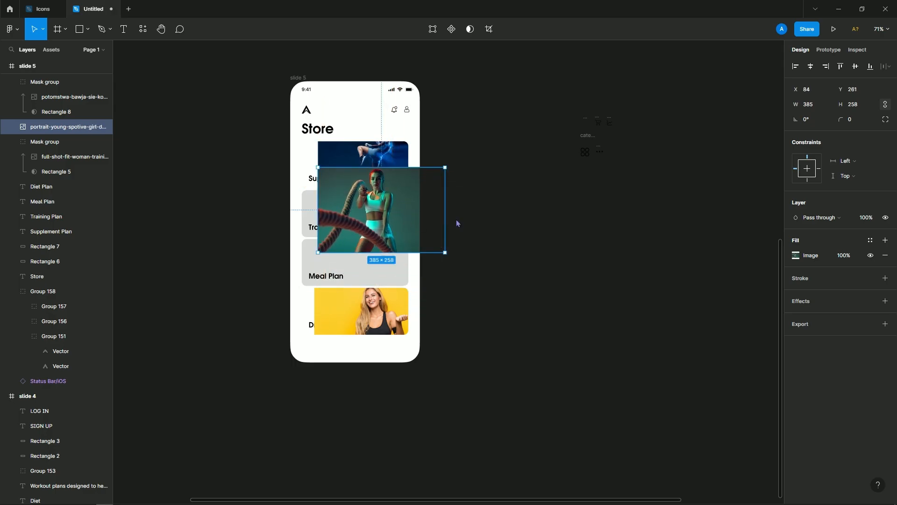
{"action": "right_click", "coordinate": [376, 206]}
{"action": "left_click", "coordinate": [411, 354]}
{"action": "left_click", "coordinate": [471, 282]}
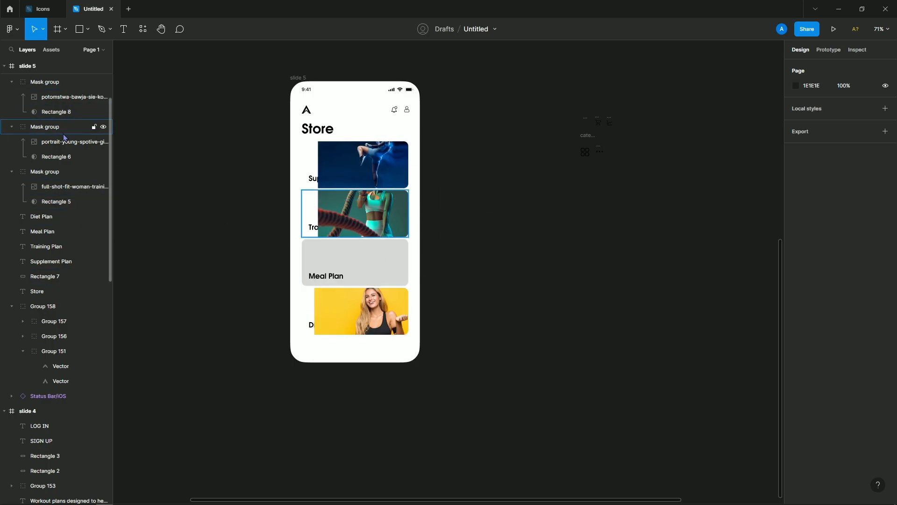
Move the hand-wrap photo over the Meal Plan card and mask it with that card's rectangle.
{"action": "scroll", "coordinate": [50, 144], "scroll_direction": "up", "scroll_amount": 2}
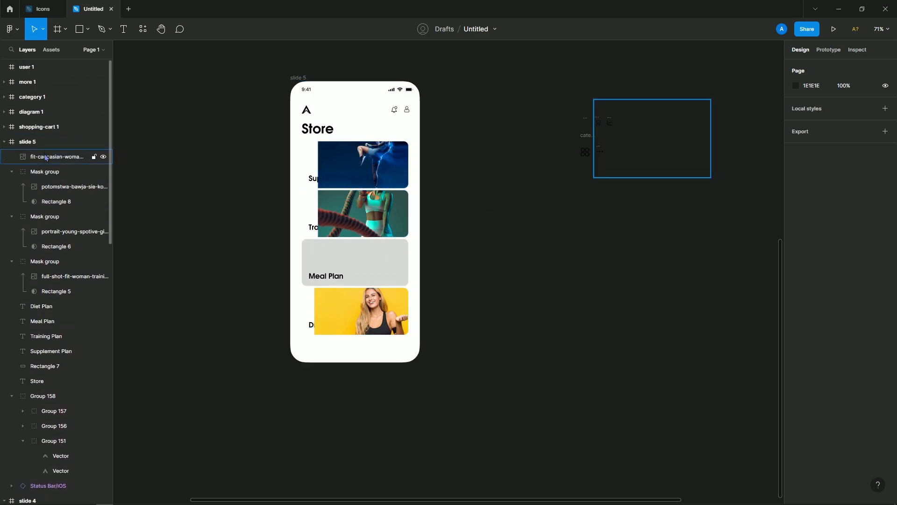
{"action": "left_click", "coordinate": [52, 156]}
{"action": "left_click_drag", "start_coordinate": [633, 161], "coordinate": [375, 286]}
{"action": "left_click", "coordinate": [318, 258], "text": "shift"}
{"action": "right_click", "coordinate": [335, 227]}
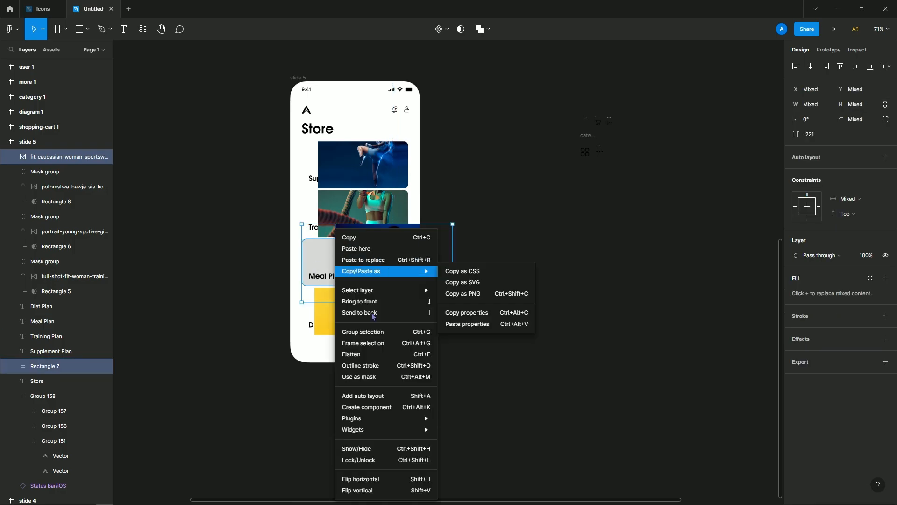
{"action": "left_click", "coordinate": [369, 366]}
{"action": "right_click", "coordinate": [363, 276]}
{"action": "left_click", "coordinate": [389, 377]}
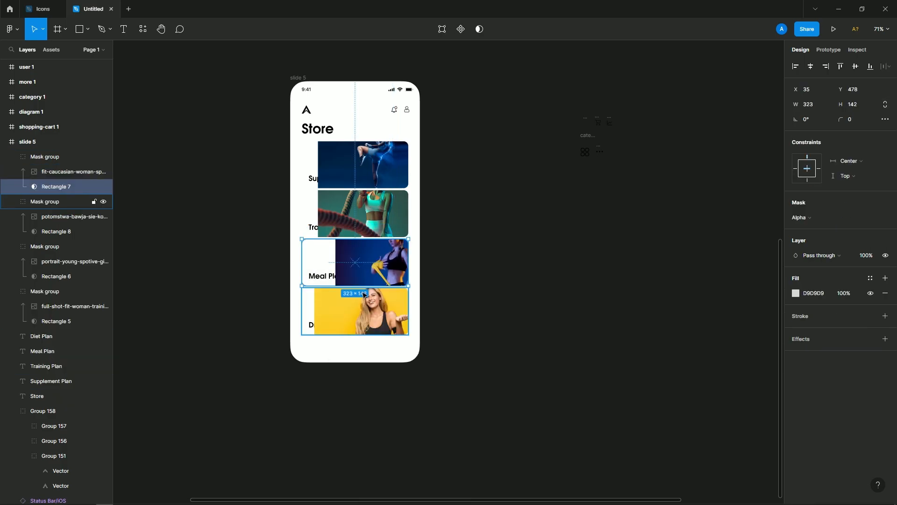
Scale and reposition the hand-wrap photo inside its mask so it fills the Meal Plan card and shows the woman's face.
{"action": "scroll", "coordinate": [368, 273], "scroll_direction": "up", "scroll_amount": 3}
{"action": "double_click", "coordinate": [371, 276]}
{"action": "left_click", "coordinate": [573, 320]}
{"action": "double_click", "coordinate": [358, 266]}
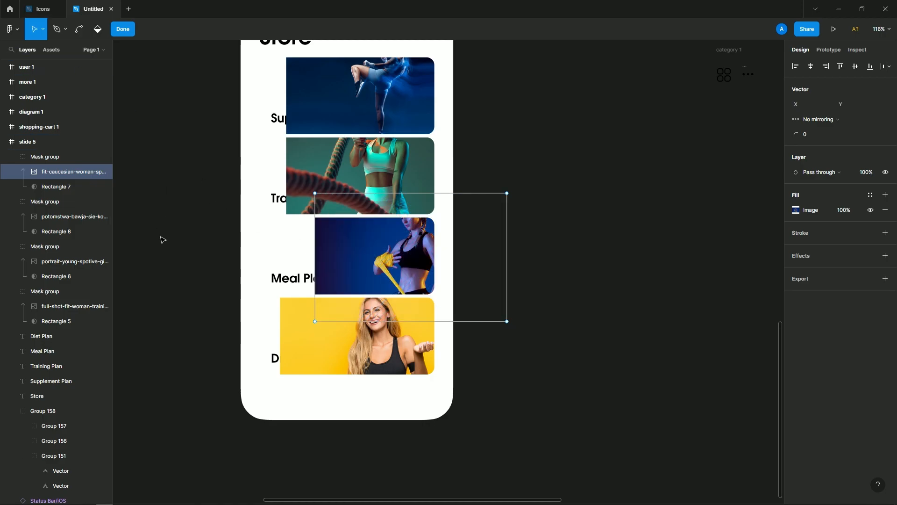
{"action": "key", "text": "Escape"}
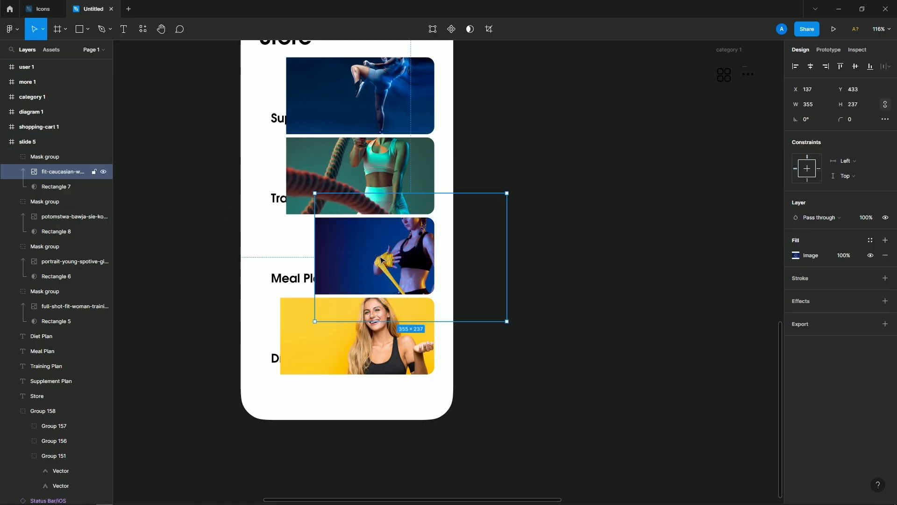
{"action": "left_click_drag", "start_coordinate": [314, 257], "coordinate": [245, 257]}
{"action": "left_click_drag", "start_coordinate": [361, 264], "coordinate": [361, 300]}
{"action": "left_click_drag", "start_coordinate": [505, 290], "coordinate": [476, 289]}
{"action": "left_click_drag", "start_coordinate": [376, 253], "coordinate": [390, 250]}
{"action": "left_click", "coordinate": [530, 342]}
Scale the masked photos to fill their cards: Diet Plan to 409 × 274 px and Training Plan to 464 × 310 px.
{"action": "double_click", "coordinate": [374, 337]}
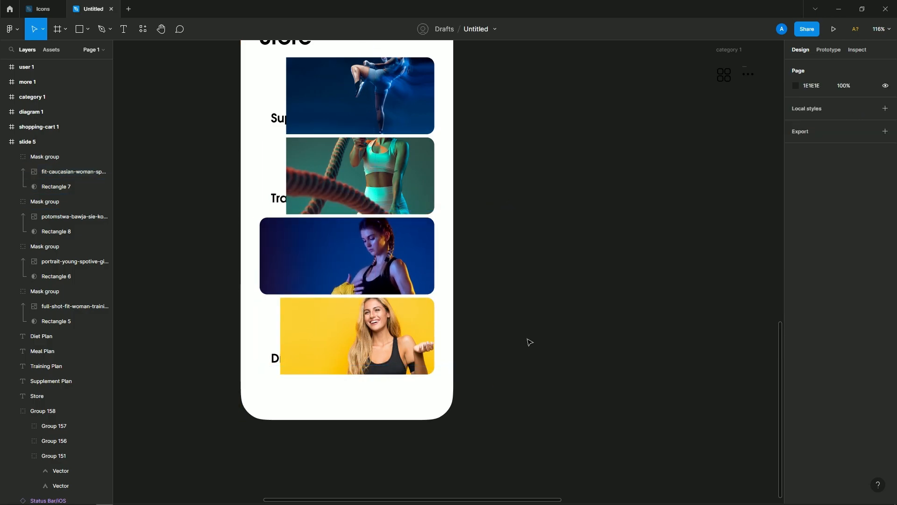
{"action": "left_click_drag", "start_coordinate": [279, 335], "coordinate": [260, 335]}
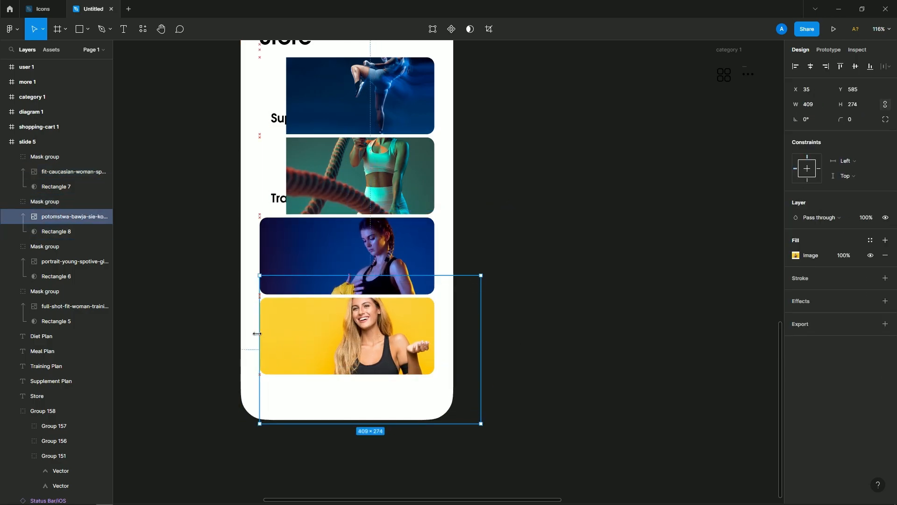
{"action": "left_click", "coordinate": [379, 180]}
{"action": "double_click", "coordinate": [379, 180]}
{"action": "left_click_drag", "start_coordinate": [285, 172], "coordinate": [259, 172]}
{"action": "left_click_drag", "start_coordinate": [373, 181], "coordinate": [373, 228]}
{"action": "left_click_drag", "start_coordinate": [493, 215], "coordinate": [511, 212]}
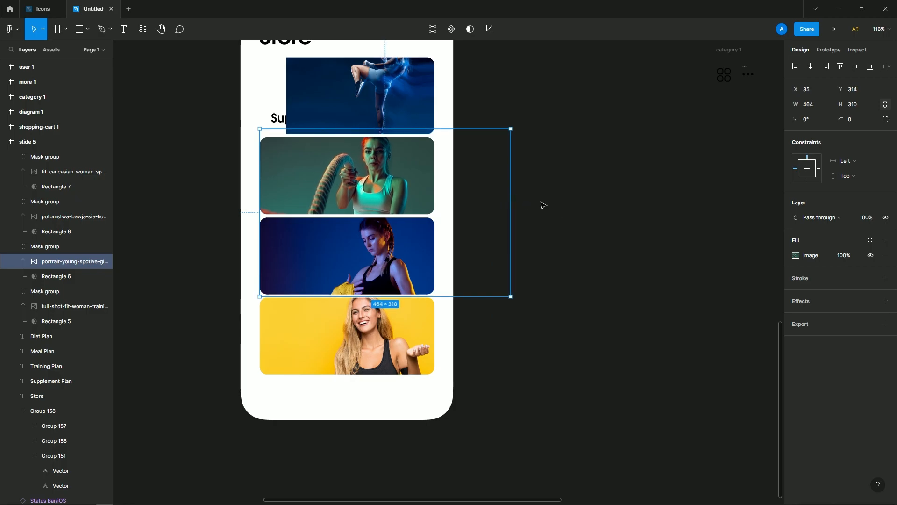
Scale and reposition the kick photo inside its mask so it fills the Supplement Plan card and shows the woman's upper body.
{"action": "double_click", "coordinate": [374, 99]}
{"action": "left_click_drag", "start_coordinate": [234, 104], "coordinate": [214, 104]}
{"action": "left_click_drag", "start_coordinate": [346, 79], "coordinate": [347, 124]}
{"action": "left_click_drag", "start_coordinate": [477, 110], "coordinate": [530, 111]}
{"action": "left_click", "coordinate": [588, 173]}
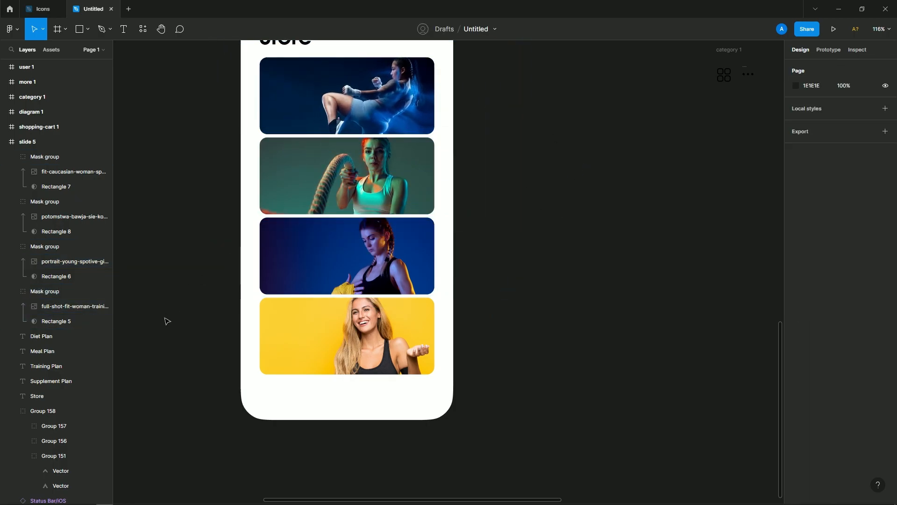
Move the four plan labels above the mask groups in slide 5's layer order.
{"action": "left_click", "coordinate": [41, 336]}
{"action": "left_click", "coordinate": [51, 380], "text": "shift"}
{"action": "left_click_drag", "start_coordinate": [39, 154], "coordinate": [38, 148]}
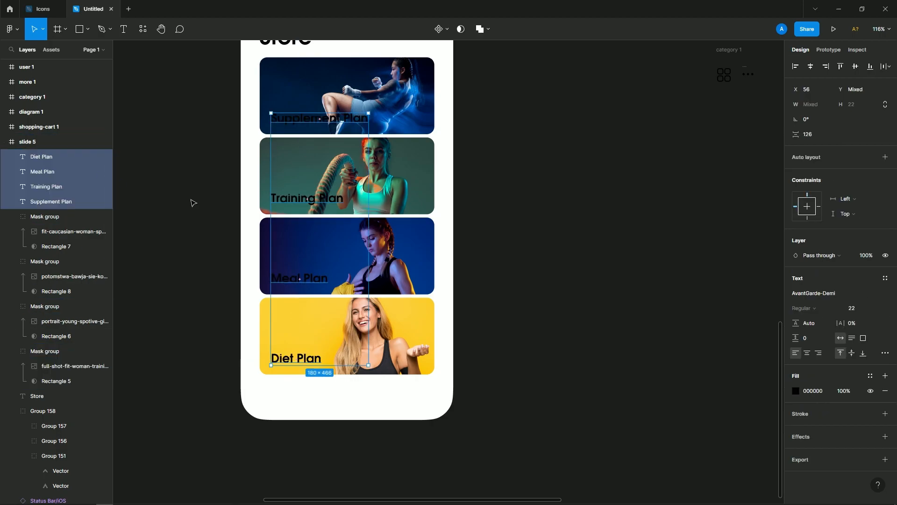
{"action": "left_click", "coordinate": [194, 205]}
Change the fill of the Supplement Plan, Training Plan and Meal Plan labels to white.
{"action": "left_click", "coordinate": [307, 198]}
{"action": "left_click", "coordinate": [300, 277], "text": "shift"}
{"action": "left_click", "coordinate": [320, 118], "text": "shift"}
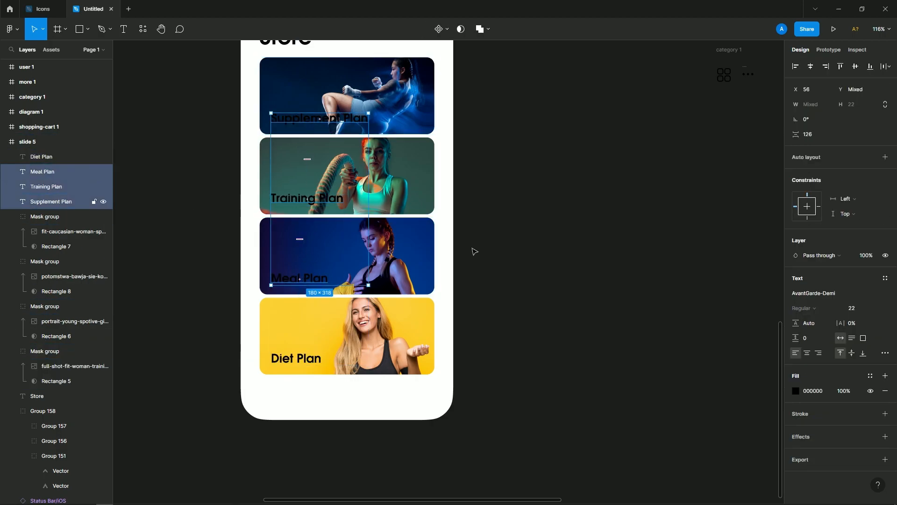
{"action": "left_click", "coordinate": [796, 392]}
{"action": "left_click_drag", "start_coordinate": [692, 302], "coordinate": [593, 227]}
{"action": "left_click", "coordinate": [594, 227]}
Set the fill of the small circle on the header's notification bell to red FF0000.
{"action": "scroll", "coordinate": [465, 229], "scroll_direction": "down", "scroll_amount": 1}
{"action": "left_click_drag", "start_coordinate": [466, 241], "coordinate": [461, 282]}
{"action": "scroll", "coordinate": [421, 89], "scroll_direction": "up", "scroll_amount": 5}
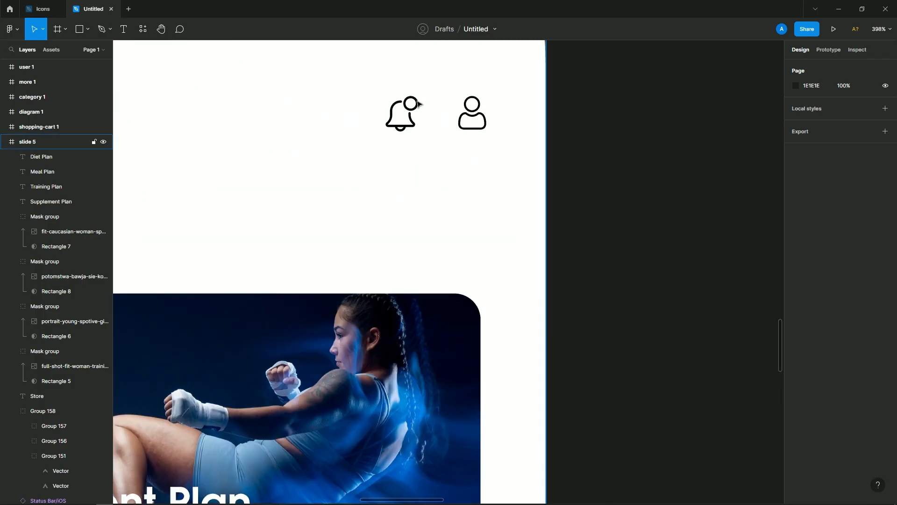
{"action": "left_click", "coordinate": [420, 104], "text": "ctrl"}
{"action": "left_click", "coordinate": [796, 255]}
{"action": "type", "text": "FF0000"}
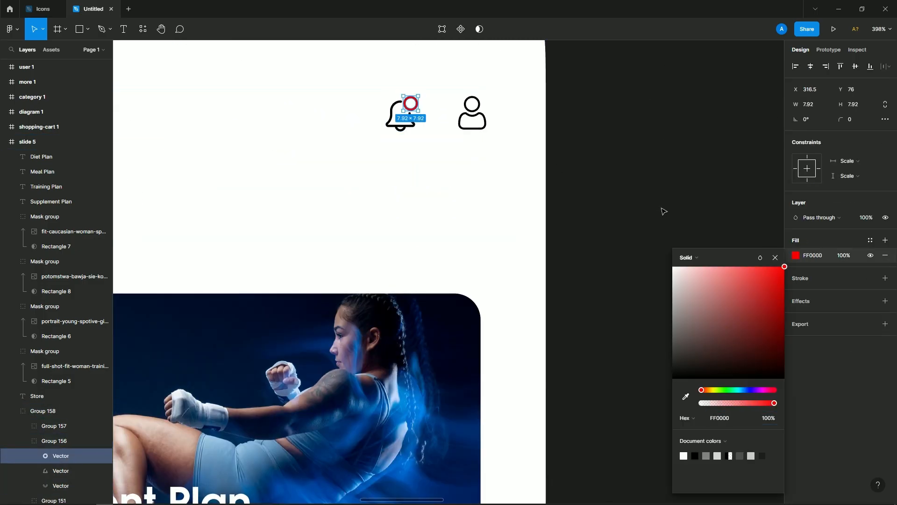
Move the user, more, category, diagram and shopping-cart icon frames just below the lower end of slide 5.
{"action": "left_click", "coordinate": [588, 230]}
{"action": "scroll", "coordinate": [619, 243], "scroll_direction": "down", "scroll_amount": 6}
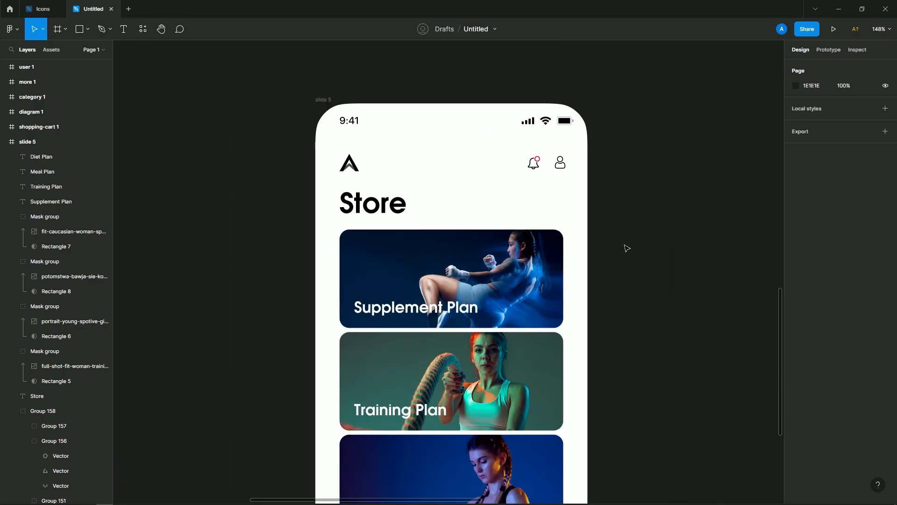
{"action": "left_click_drag", "start_coordinate": [637, 357], "coordinate": [582, 320]}
{"action": "scroll", "coordinate": [579, 351], "scroll_direction": "down", "scroll_amount": 1}
{"action": "left_click_drag", "start_coordinate": [570, 361], "coordinate": [475, 332]}
{"action": "left_click_drag", "start_coordinate": [674, 183], "coordinate": [605, 123]}
{"action": "left_click_drag", "start_coordinate": [608, 129], "coordinate": [553, 236]}
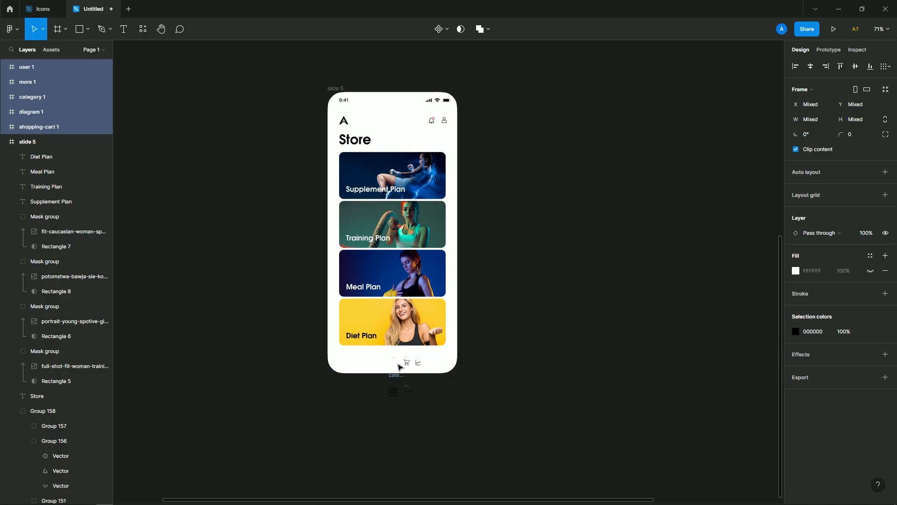
{"action": "left_click_drag", "start_coordinate": [401, 365], "coordinate": [384, 364]}
{"action": "scroll", "coordinate": [392, 404], "scroll_direction": "up", "scroll_amount": 5}
{"action": "left_click_drag", "start_coordinate": [369, 272], "coordinate": [346, 273]}
Place the cart, chart and grid icons in a row in the empty area below slide 5's Diet Plan card.
{"action": "left_click", "coordinate": [445, 378]}
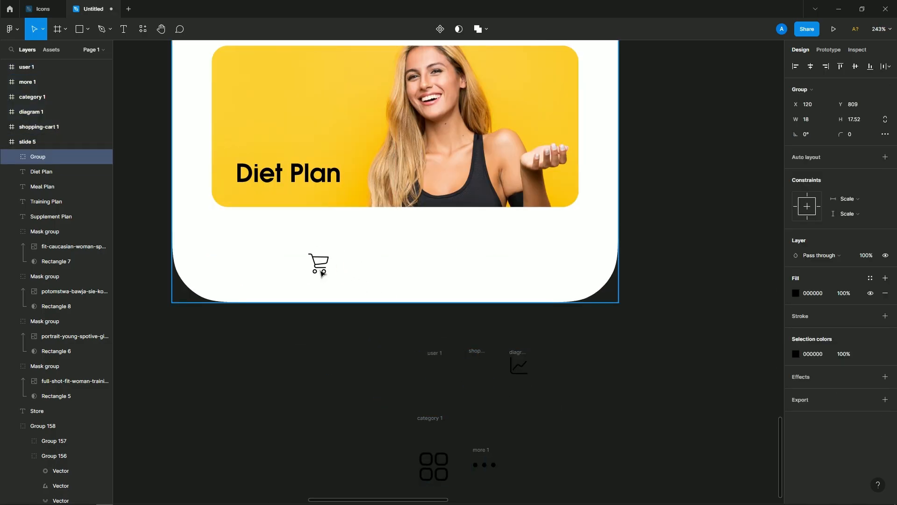
{"action": "left_click_drag", "start_coordinate": [487, 269], "coordinate": [488, 269]}
{"action": "left_click_drag", "start_coordinate": [517, 361], "coordinate": [331, 280]}
{"action": "left_click", "coordinate": [519, 373]}
{"action": "left_click", "coordinate": [519, 377]}
{"action": "left_click_drag", "start_coordinate": [518, 374], "coordinate": [304, 270]}
{"action": "left_click", "coordinate": [443, 461]}
{"action": "left_click_drag", "start_coordinate": [446, 461], "coordinate": [245, 260]}
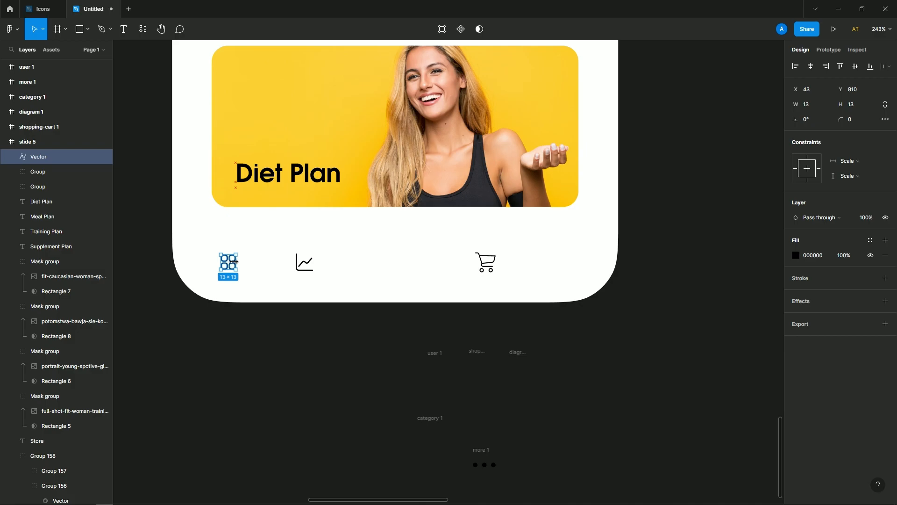
Group the three dots of the more icon and place the group after the cart in slide 5's icon row.
{"action": "left_click", "coordinate": [411, 453]}
{"action": "left_click_drag", "start_coordinate": [484, 465], "coordinate": [553, 271]}
{"action": "key", "text": "ctrl+z"}
{"action": "left_click_drag", "start_coordinate": [521, 483], "coordinate": [470, 460]}
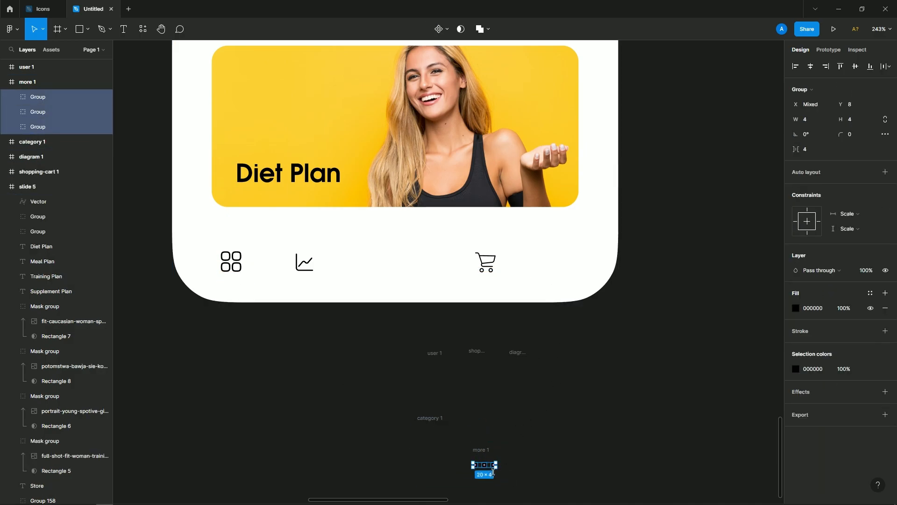
{"action": "key", "text": "ctrl+g"}
{"action": "left_click_drag", "start_coordinate": [539, 316], "coordinate": [559, 267]}
Align the grid, chart, cart and three-dot icons on one horizontal line and shift the row slightly right.
{"action": "left_click", "coordinate": [592, 345]}
{"action": "left_click", "coordinate": [544, 266]}
{"action": "left_click", "coordinate": [486, 262], "text": "shift"}
{"action": "left_click", "coordinate": [304, 262], "text": "shift"}
{"action": "left_click", "coordinate": [231, 262], "text": "shift"}
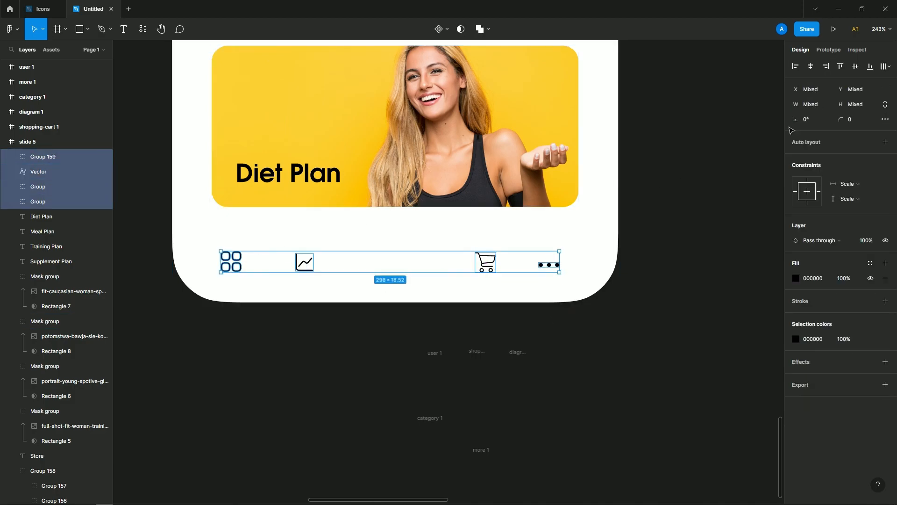
{"action": "left_click_drag", "start_coordinate": [496, 262], "coordinate": [503, 265]}
{"action": "left_click", "coordinate": [466, 287]}
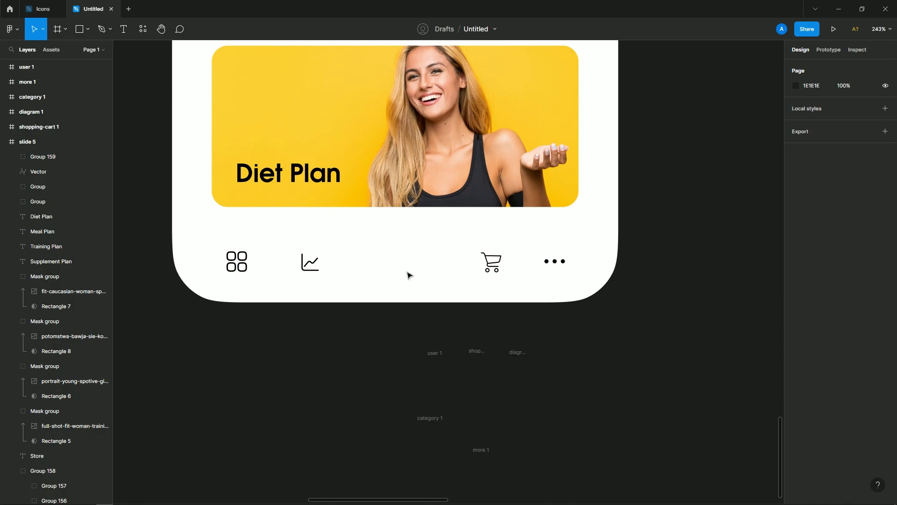
Draw a white 411 × 82 rectangle across the lower end of slide 5 and order it beneath the four icons.
{"action": "mouse_move", "coordinate": [154, 233]}
{"action": "left_mouse_down"}
{"action": "mouse_move", "coordinate": [427, 313]}
{"action": "mouse_move", "coordinate": [626, 313]}
{"action": "left_mouse_up"}
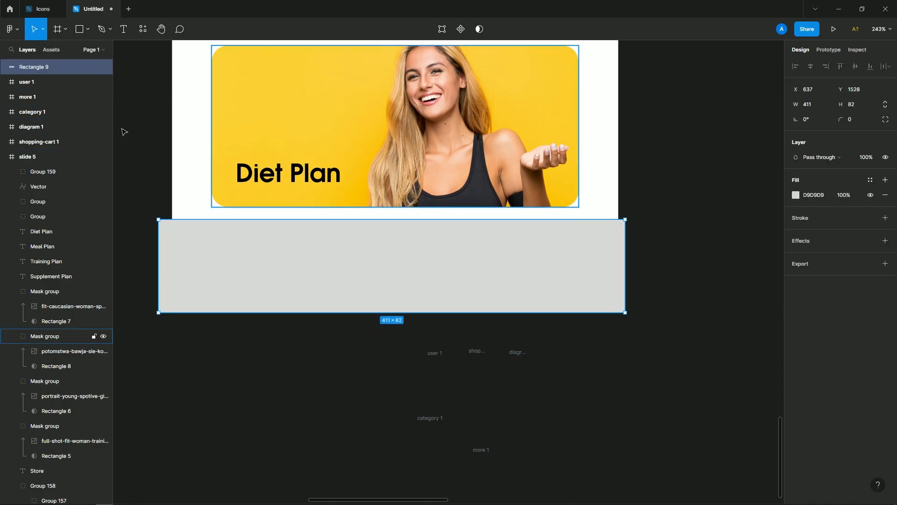
{"action": "left_click_drag", "start_coordinate": [40, 166], "coordinate": [40, 169]}
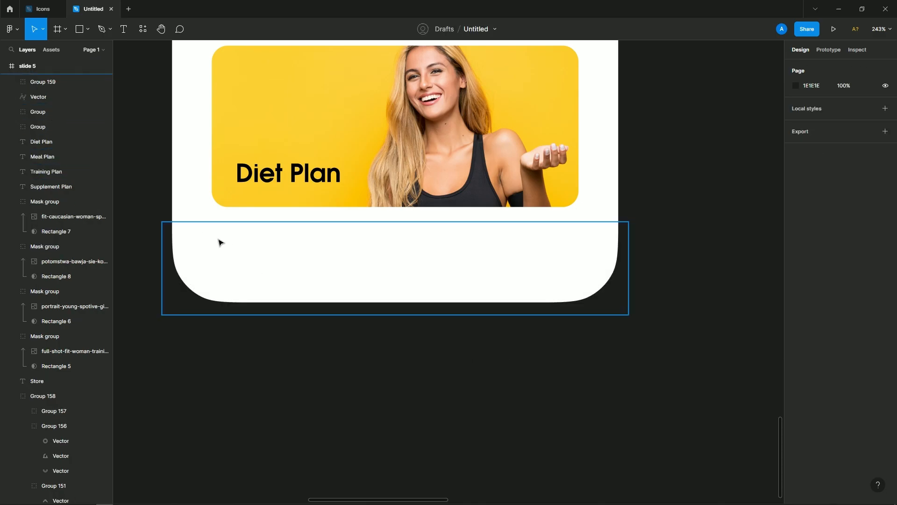
{"action": "scroll", "coordinate": [225, 244], "scroll_direction": "up", "scroll_amount": 1}
{"action": "scroll", "coordinate": [64, 200], "scroll_direction": "up", "scroll_amount": 1}
{"action": "left_click_drag", "start_coordinate": [46, 81], "coordinate": [56, 148]}
{"action": "left_click", "coordinate": [133, 229]}
Add a drop shadow with blur 21 and 16% opacity to the white bar rectangle.
{"action": "left_click", "coordinate": [385, 339]}
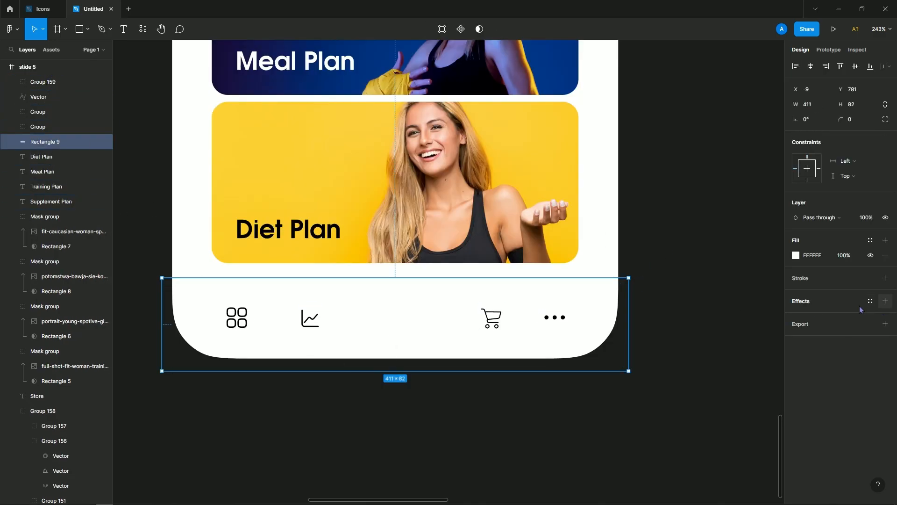
{"action": "left_click", "coordinate": [886, 301]}
{"action": "left_click", "coordinate": [796, 317]}
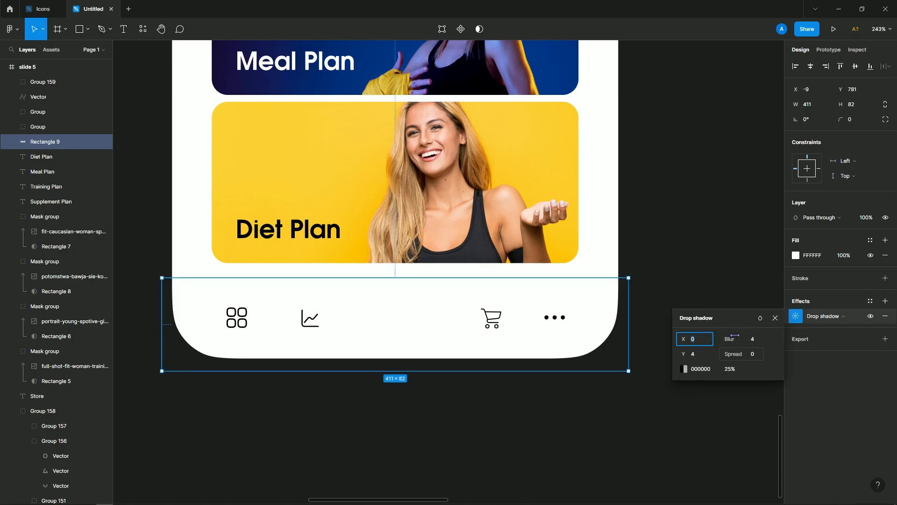
{"action": "left_click_drag", "start_coordinate": [749, 338], "coordinate": [756, 337]}
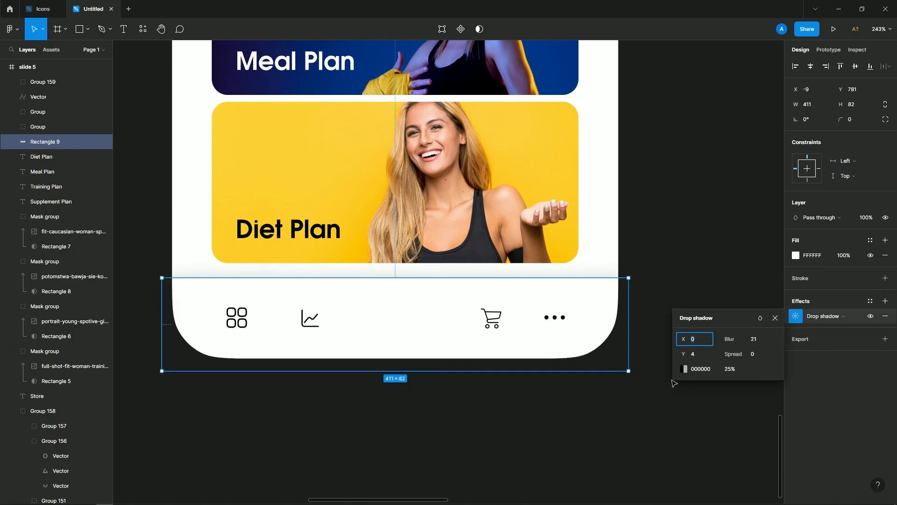
{"action": "left_click", "coordinate": [730, 371]}
{"action": "type", "text": "20"}
{"action": "key", "text": "Return"}
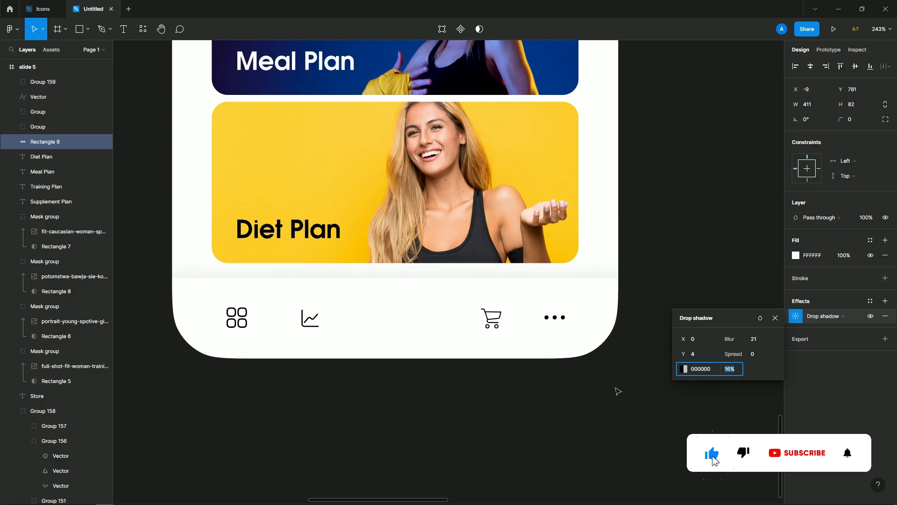
{"action": "left_click", "coordinate": [663, 377]}
Scale the four bar icons up together, proportionally, until the whole row is about 377 wide.
{"action": "left_click", "coordinate": [320, 325]}
{"action": "left_click", "coordinate": [310, 320]}
{"action": "left_click", "coordinate": [250, 318], "text": "shift"}
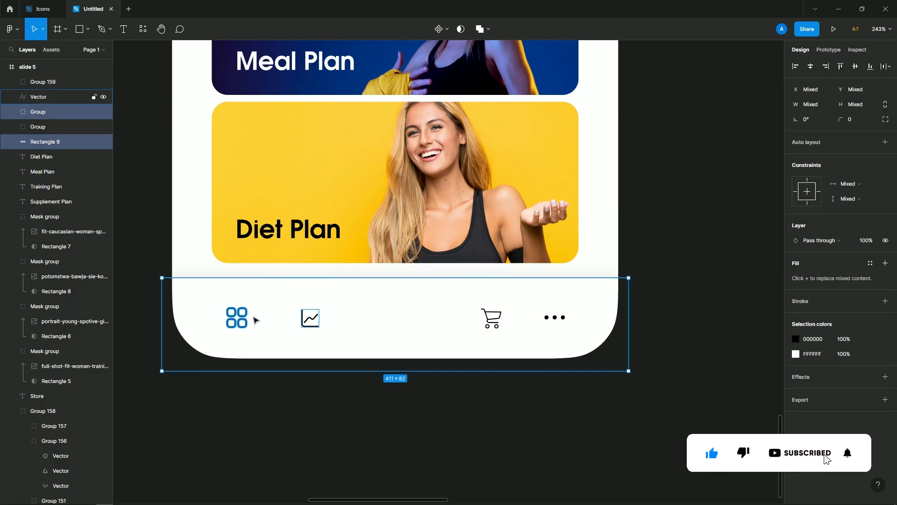
{"action": "left_click", "coordinate": [248, 319], "text": "shift"}
{"action": "left_click", "coordinate": [500, 320], "text": "shift"}
{"action": "left_click", "coordinate": [557, 319], "text": "shift"}
{"action": "left_click_drag", "start_coordinate": [566, 320], "coordinate": [654, 321]}
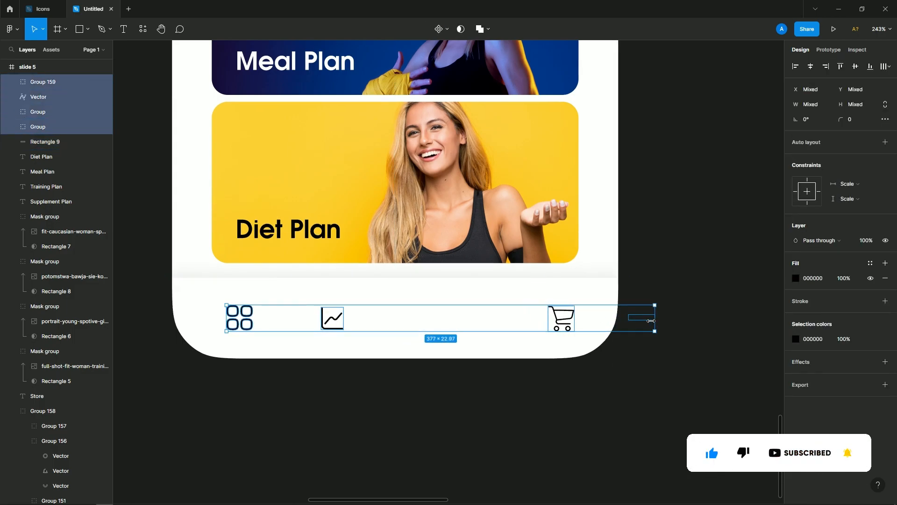
Move the cart, chart and three-dot icons closer in, leaving an open gap at the centre of the bar.
{"action": "left_click_drag", "start_coordinate": [576, 320], "coordinate": [507, 323]}
{"action": "left_click", "coordinate": [590, 361]}
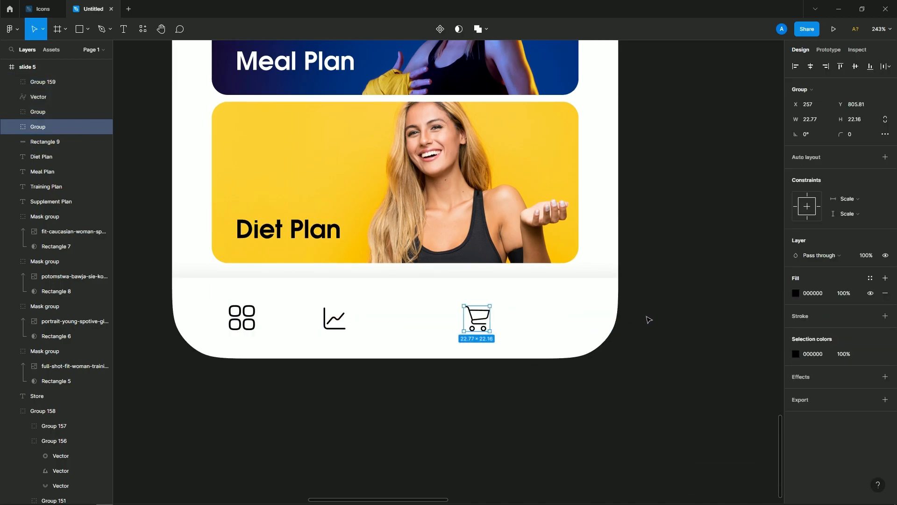
{"action": "left_click", "coordinate": [65, 116]}
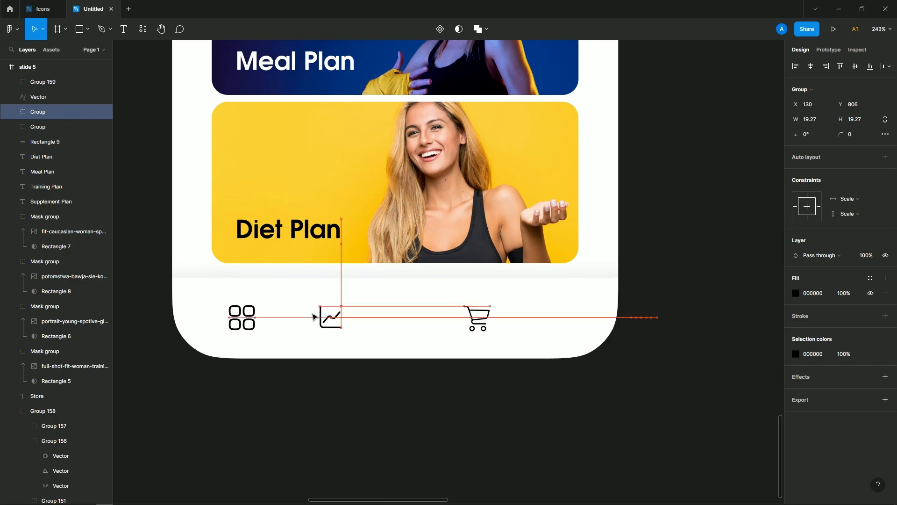
{"action": "left_click", "coordinate": [46, 130]}
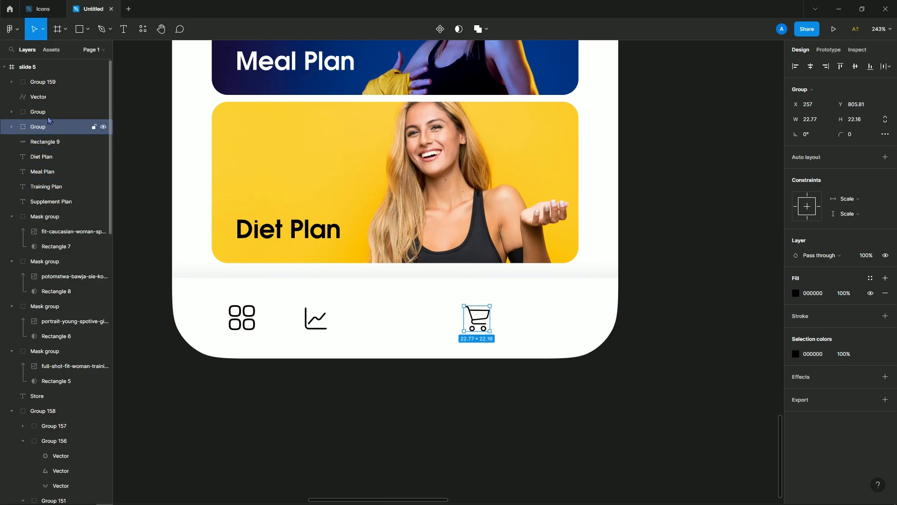
{"action": "left_click", "coordinate": [48, 98]}
{"action": "left_click", "coordinate": [43, 82]}
{"action": "left_click_drag", "start_coordinate": [647, 326], "coordinate": [551, 327]}
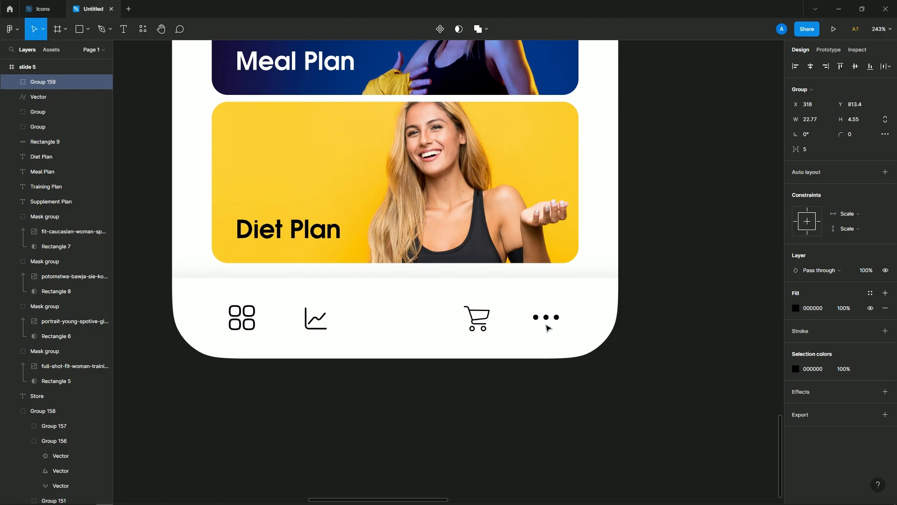
Nudge the cart and three-dot pair slightly right and the grid and chart pair slightly left.
{"action": "left_click", "coordinate": [486, 323], "text": "shift"}
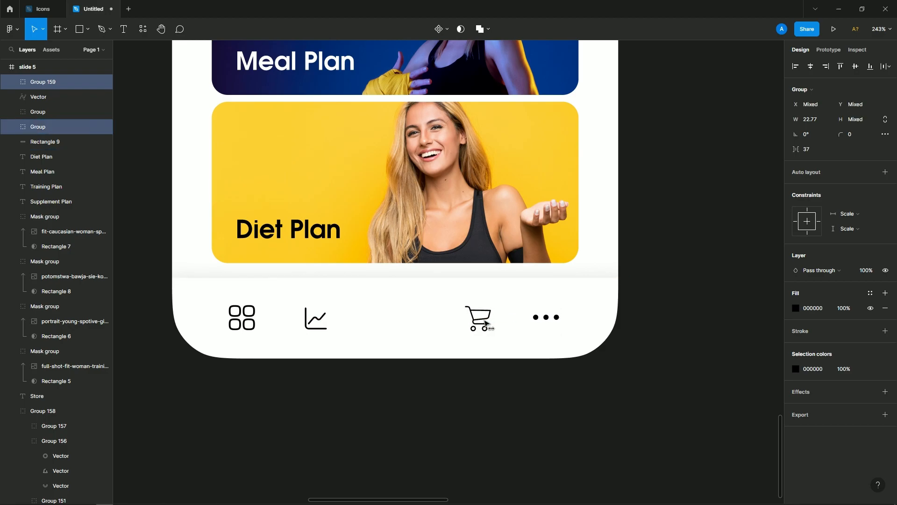
{"action": "left_click", "coordinate": [315, 318]}
{"action": "left_click", "coordinate": [256, 318], "text": "shift"}
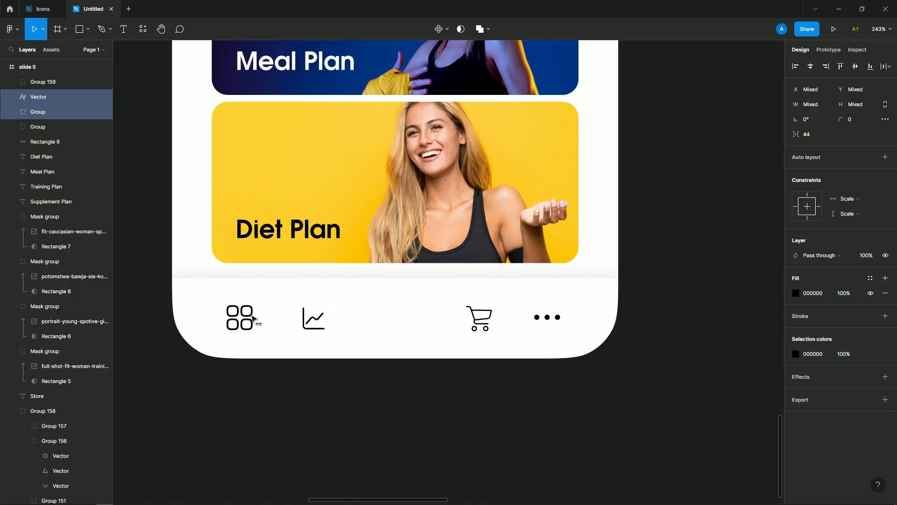
{"action": "left_click", "coordinate": [415, 405]}
Copy both vector shapes of the A logo in slide 5's header.
{"action": "scroll", "coordinate": [424, 341], "scroll_direction": "down", "scroll_amount": 5}
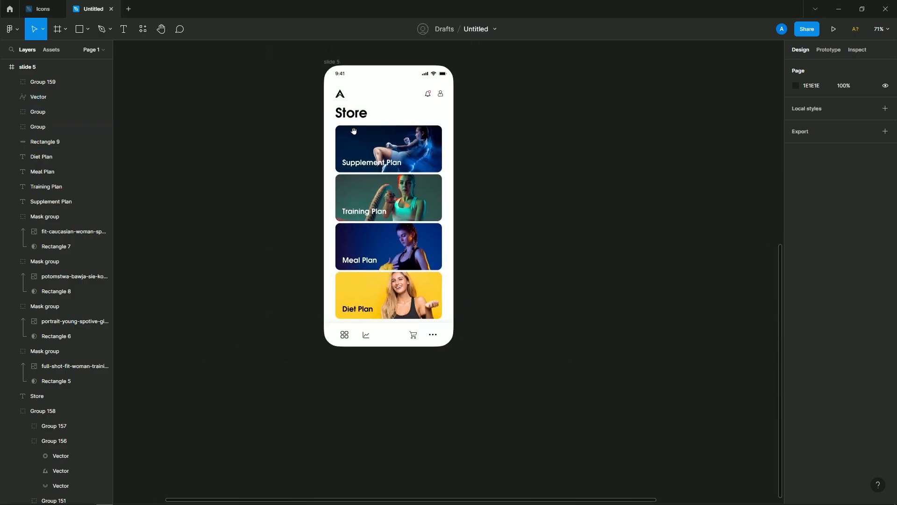
{"action": "left_click", "coordinate": [340, 95]}
{"action": "left_click", "coordinate": [341, 95], "text": "ctrl"}
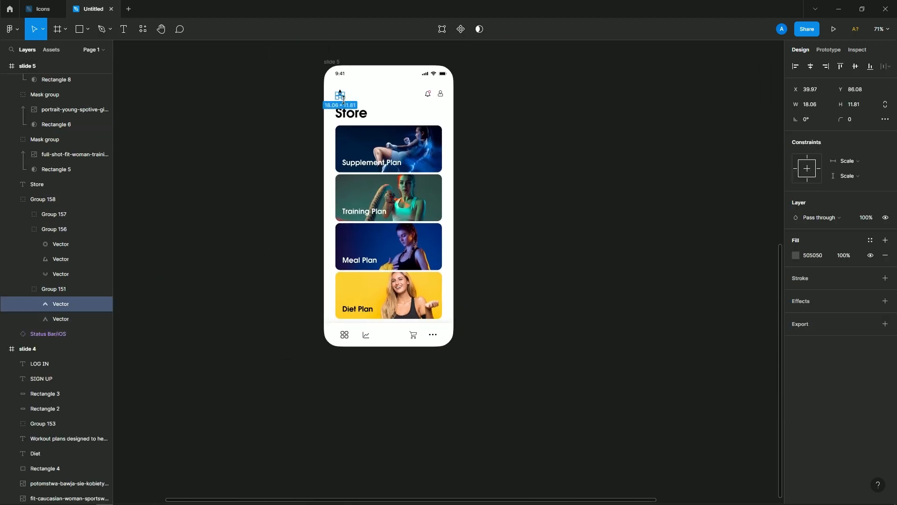
{"action": "scroll", "coordinate": [341, 95], "scroll_direction": "up", "scroll_amount": 7}
{"action": "left_click", "coordinate": [360, 107], "text": "shift"}
{"action": "scroll", "coordinate": [394, 240], "scroll_direction": "down", "scroll_amount": 8}
{"action": "left_click", "coordinate": [475, 232]}
Draw a circle of 81 × 81 in the gap between the chart and cart icons.
{"action": "scroll", "coordinate": [415, 445], "scroll_direction": "up", "scroll_amount": 1}
{"action": "scroll", "coordinate": [416, 443], "scroll_direction": "up", "scroll_amount": 10}
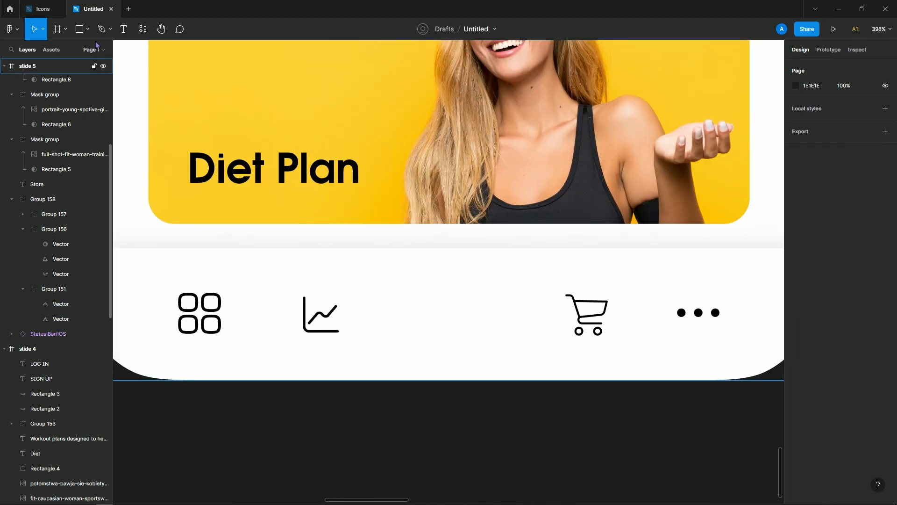
{"action": "left_click", "coordinate": [101, 29]}
{"action": "scroll", "coordinate": [48, 112], "scroll_direction": "up", "scroll_amount": 5}
{"action": "left_click", "coordinate": [88, 30]}
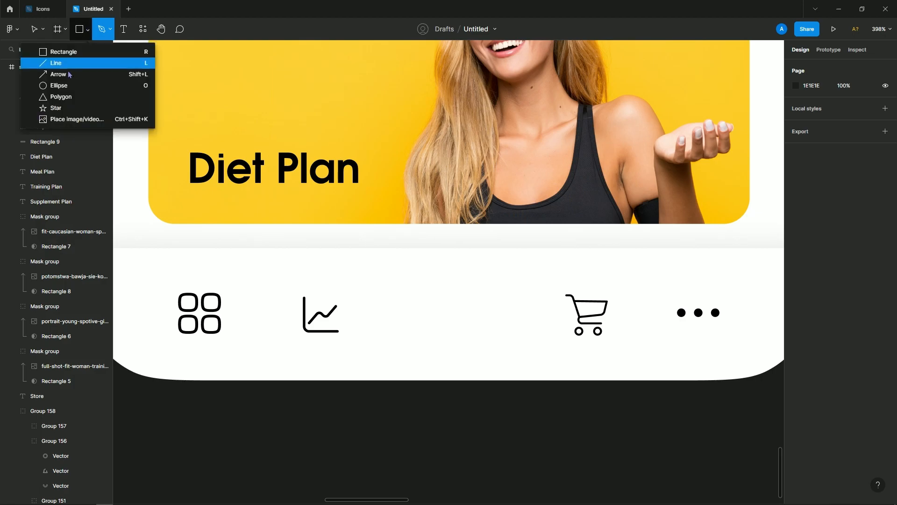
{"action": "left_click", "coordinate": [59, 85]}
{"action": "mouse_move", "coordinate": [385, 248]}
{"action": "left_mouse_down"}
{"action": "mouse_move", "coordinate": [515, 388]}
{"action": "mouse_move", "coordinate": [496, 382]}
{"action": "left_mouse_up"}
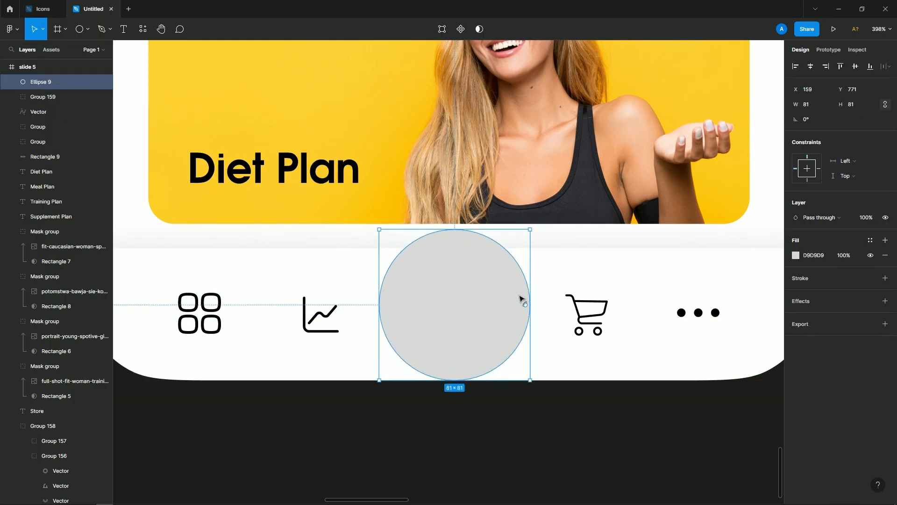
Fill the new circle with black 000000 and centre it horizontally on slide 5.
{"action": "left_click", "coordinate": [796, 256]}
{"action": "left_click_drag", "start_coordinate": [715, 297], "coordinate": [609, 446]}
{"action": "left_click", "coordinate": [609, 447]}
{"action": "scroll", "coordinate": [407, 325], "scroll_direction": "down", "scroll_amount": 3}
{"action": "left_click", "coordinate": [415, 324]}
{"action": "left_click_drag", "start_coordinate": [429, 316], "coordinate": [426, 317]}
Paste the copied A logo shapes and position them on the black circle.
{"action": "left_click", "coordinate": [442, 370]}
{"action": "key", "text": "ctrl+v"}
{"action": "left_click_drag", "start_coordinate": [434, 283], "coordinate": [435, 321]}
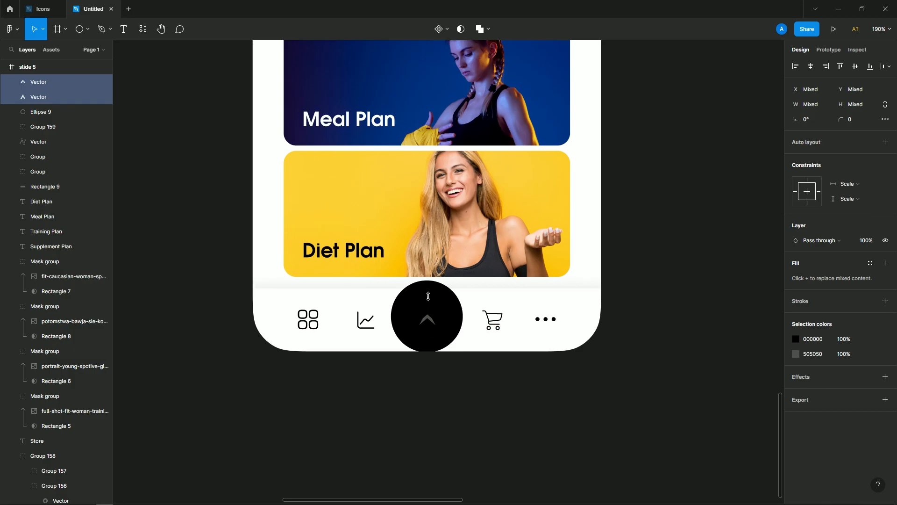
Set the pasted logo's outer shape to white FFFFFF and its inner chevron to grey 878787.
{"action": "double_click", "coordinate": [439, 317]}
{"action": "left_click", "coordinate": [796, 210]}
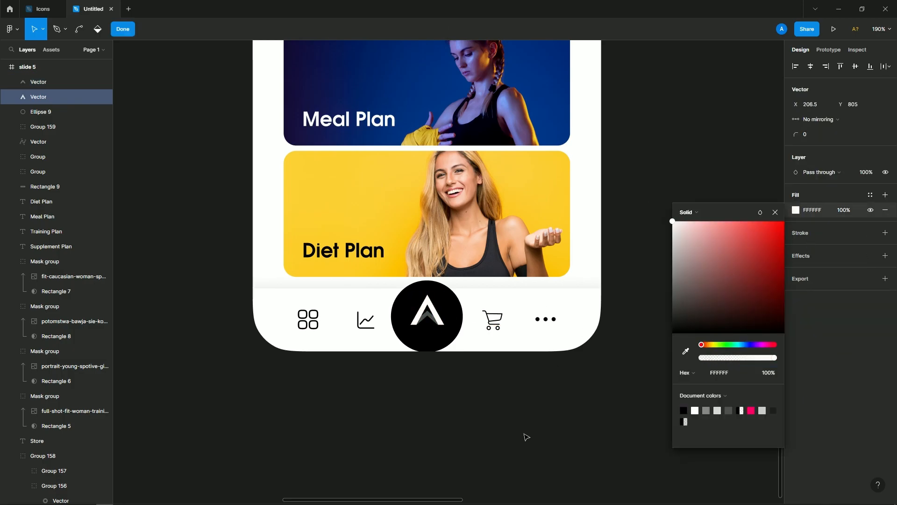
{"action": "scroll", "coordinate": [425, 384], "scroll_direction": "up", "scroll_amount": 3}
{"action": "key", "text": "Escape"}
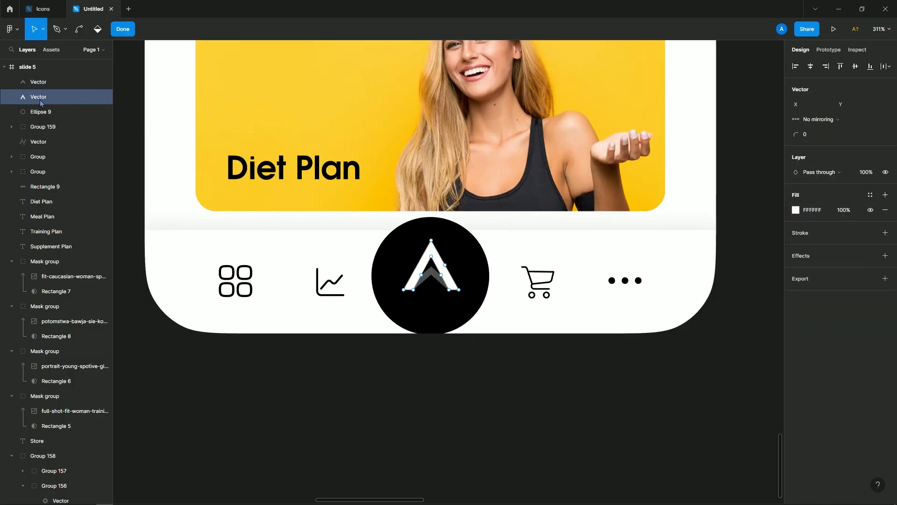
{"action": "key", "text": "Escape"}
{"action": "scroll", "coordinate": [423, 290], "scroll_direction": "up", "scroll_amount": 3}
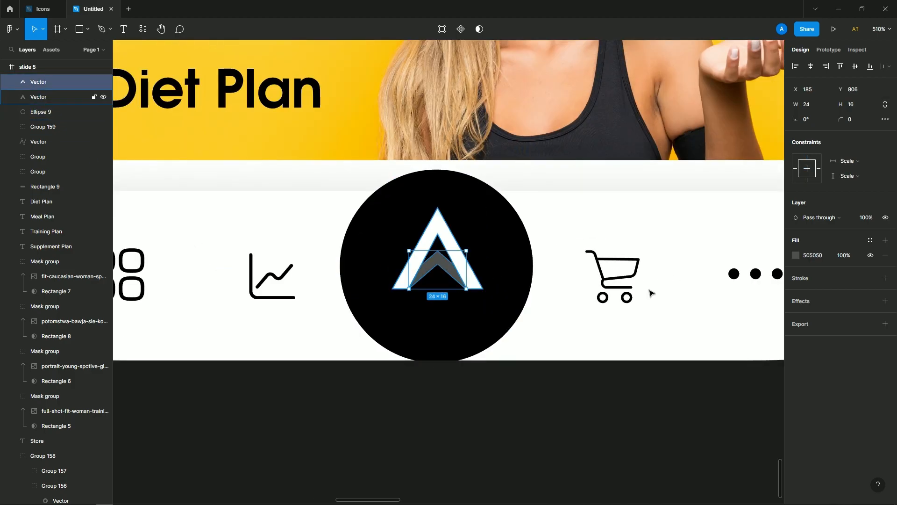
{"action": "left_click", "coordinate": [796, 255]}
{"action": "left_click", "coordinate": [669, 320]}
Group the two pasted logo shapes and centre the group vertically within the black circle.
{"action": "left_click", "coordinate": [470, 281]}
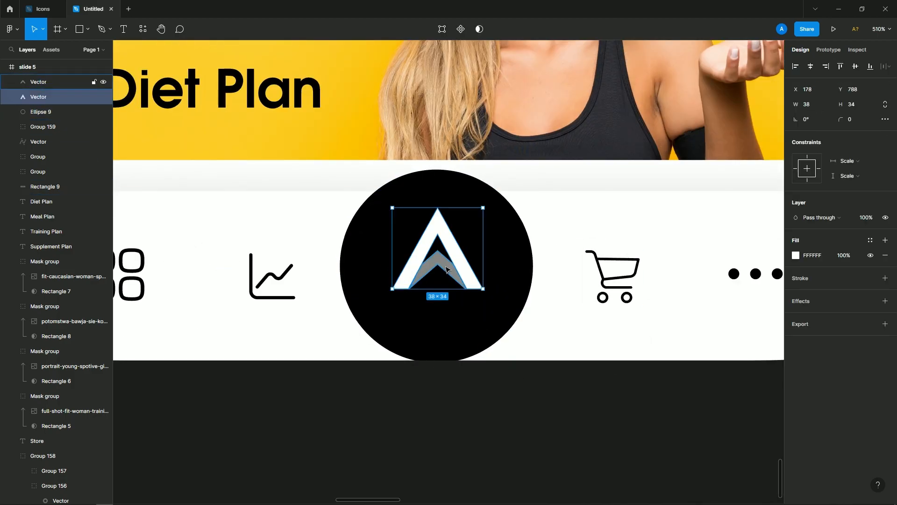
{"action": "left_click", "coordinate": [451, 270], "text": "shift"}
{"action": "key", "text": "ctrl+g"}
{"action": "left_click", "coordinate": [498, 266], "text": "shift"}
{"action": "left_click", "coordinate": [855, 67]}
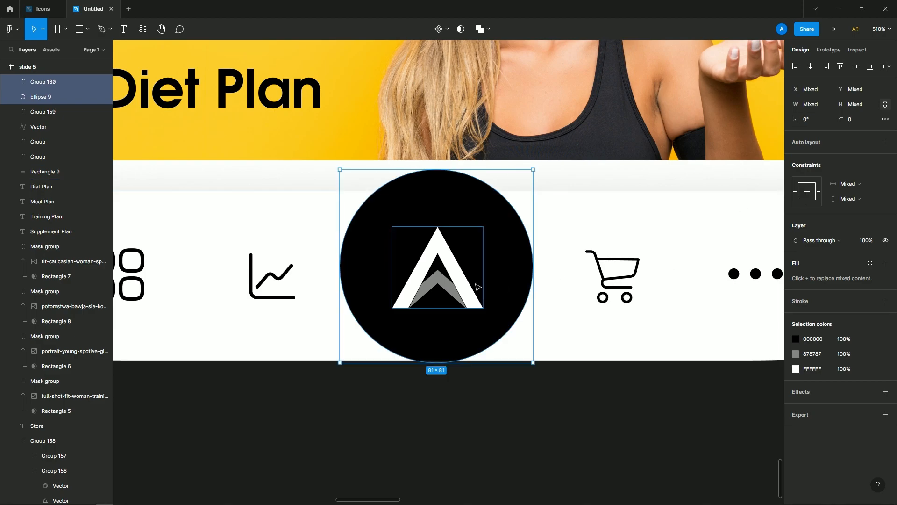
{"action": "left_click", "coordinate": [506, 424]}
Scale the black circle and its logo down slightly together, keeping them at the lower centre of the bar.
{"action": "scroll", "coordinate": [467, 346], "scroll_direction": "down", "scroll_amount": 6}
{"action": "left_click", "coordinate": [464, 340]}
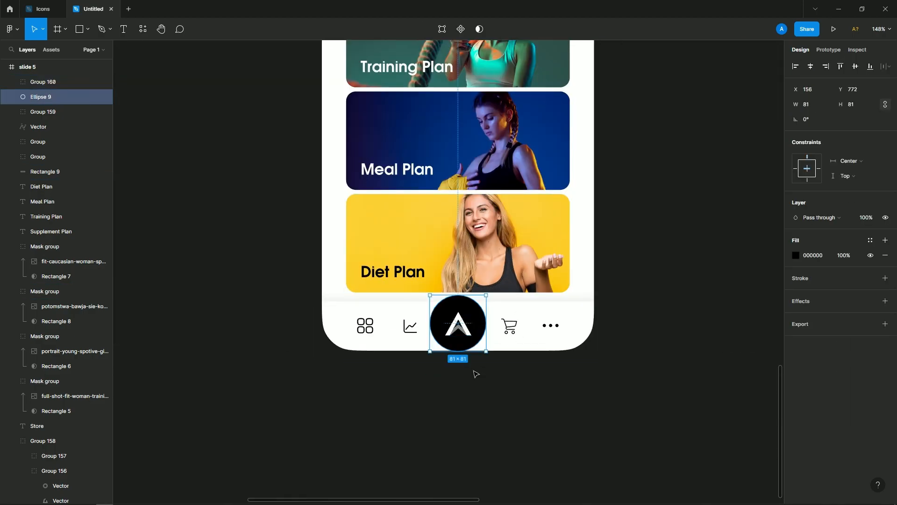
{"action": "scroll", "coordinate": [466, 356], "scroll_direction": "up", "scroll_amount": 5}
{"action": "left_click", "coordinate": [452, 253], "text": "shift"}
{"action": "left_click_drag", "start_coordinate": [444, 192], "coordinate": [444, 205]}
{"action": "left_click", "coordinate": [481, 365]}
{"action": "scroll", "coordinate": [482, 364], "scroll_direction": "down", "scroll_amount": 3}
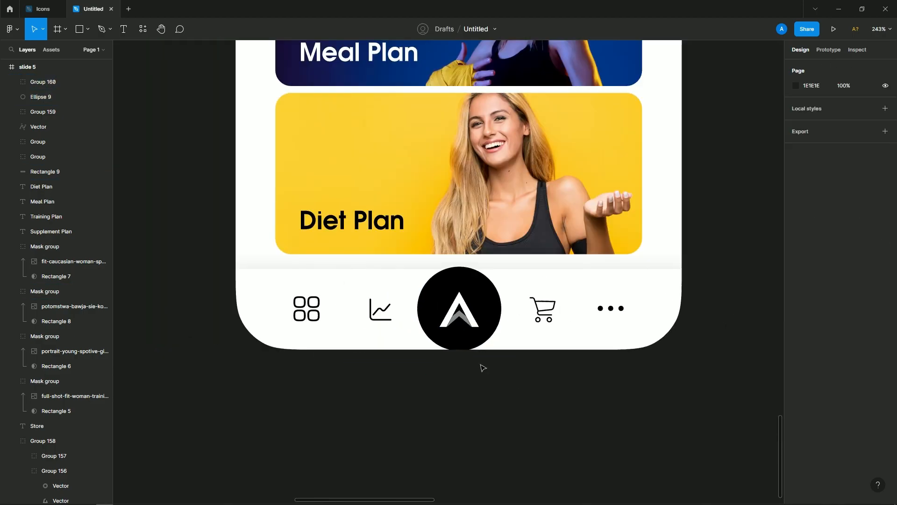
{"action": "scroll", "coordinate": [483, 368], "scroll_direction": "down", "scroll_amount": 8}
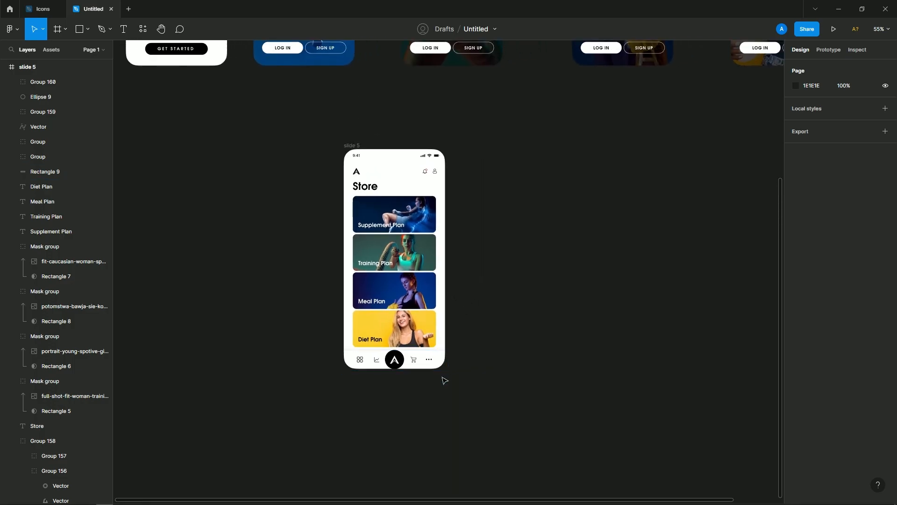
{"action": "scroll", "coordinate": [444, 369], "scroll_direction": "down", "scroll_amount": 2}
{"action": "left_click_drag", "start_coordinate": [492, 257], "coordinate": [456, 365]}
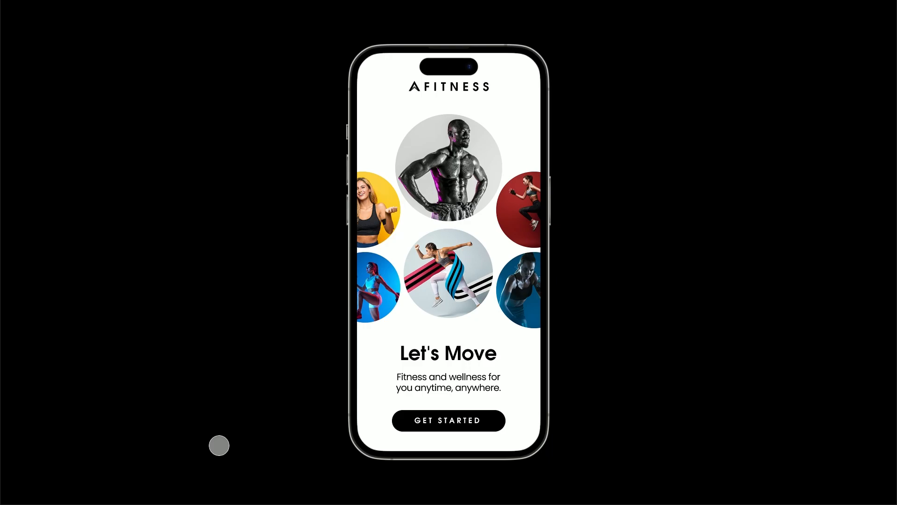
Play through the prototype from GET STARTED across the onboarding slides and LOG IN to the Store screen.
{"action": "left_click", "coordinate": [439, 422]}
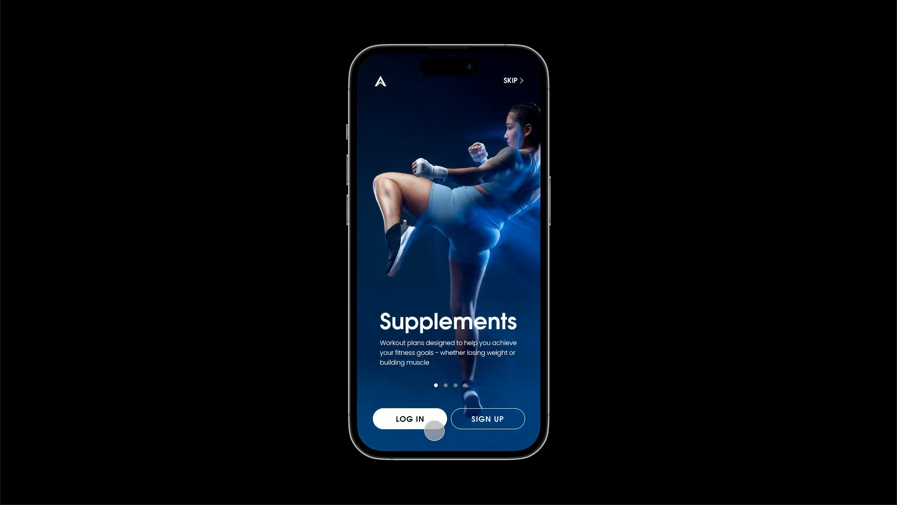
{"action": "left_click", "coordinate": [447, 383]}
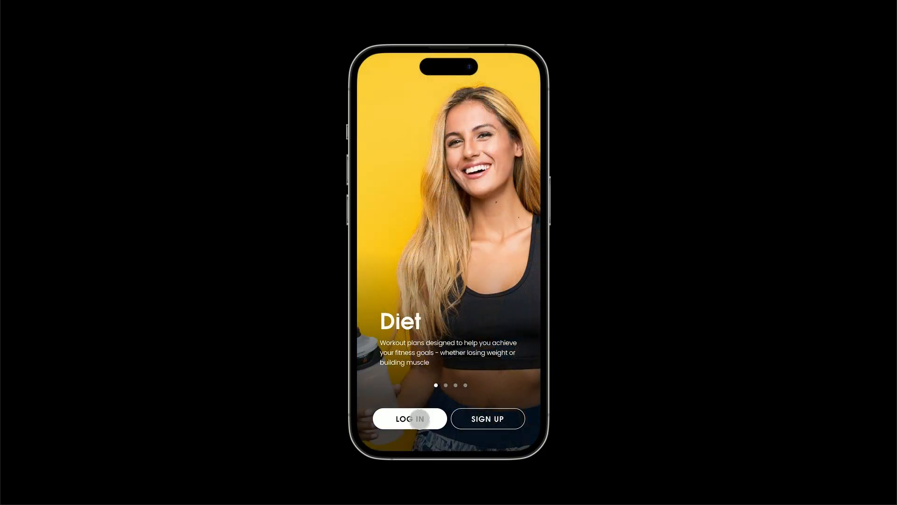
{"action": "left_click", "coordinate": [419, 419]}
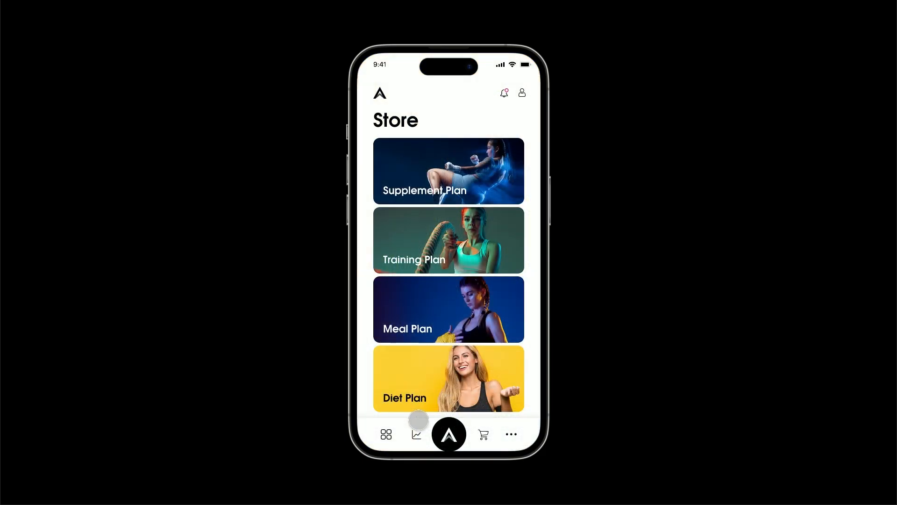